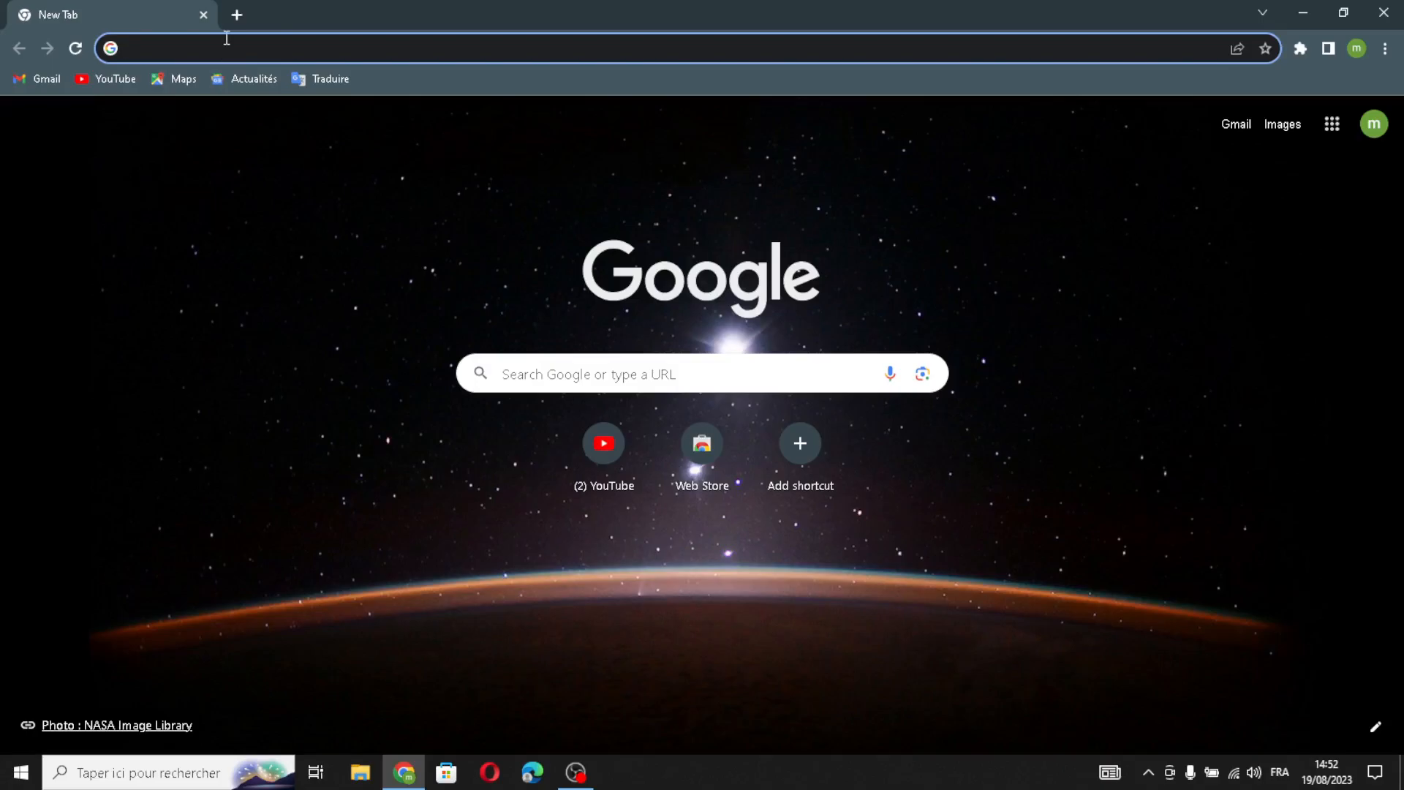
Step: Go to durable.co and sign in to reach the list of businesses
{"action": "type", "text": "du"}
{"action": "key", "text": "Return"}
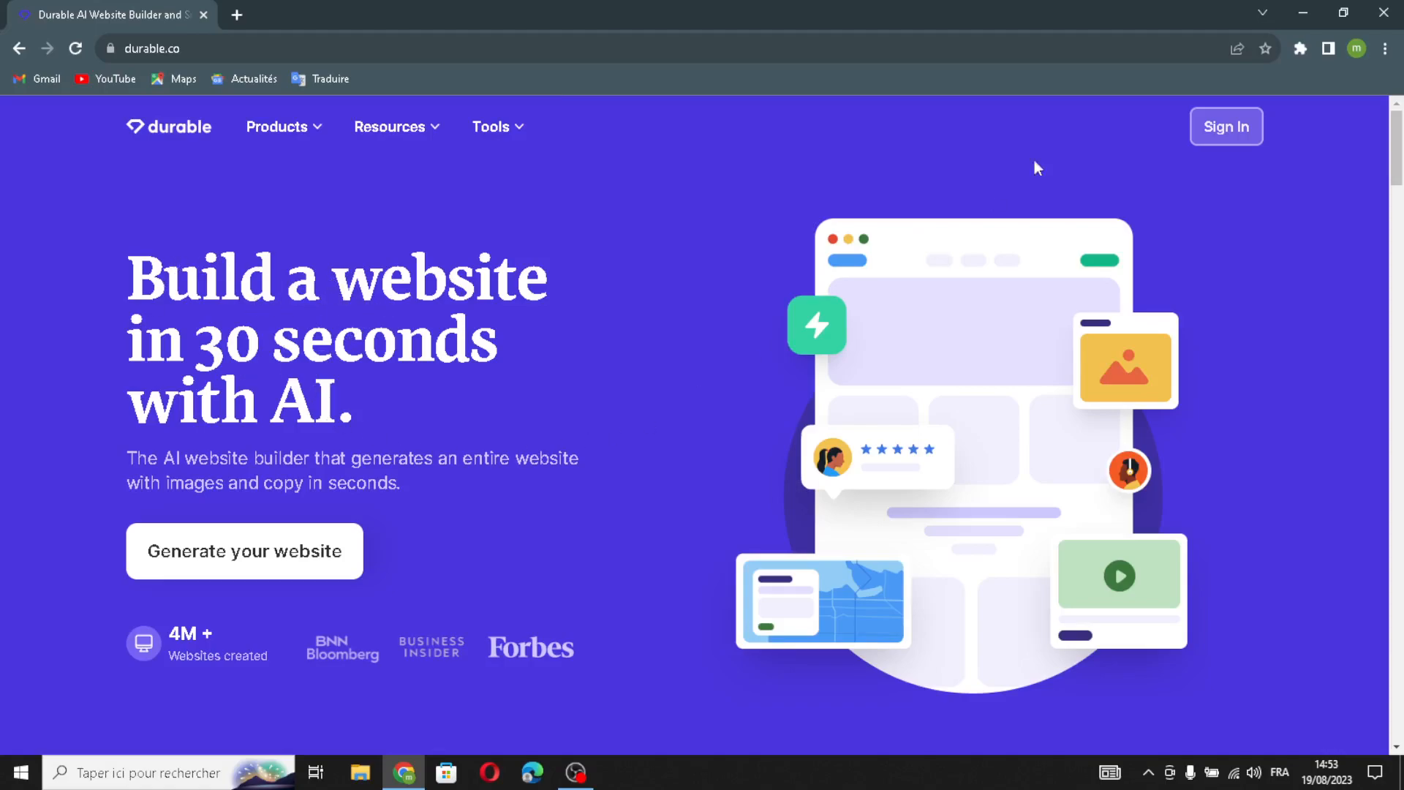
{"action": "left_click", "coordinate": [1241, 139]}
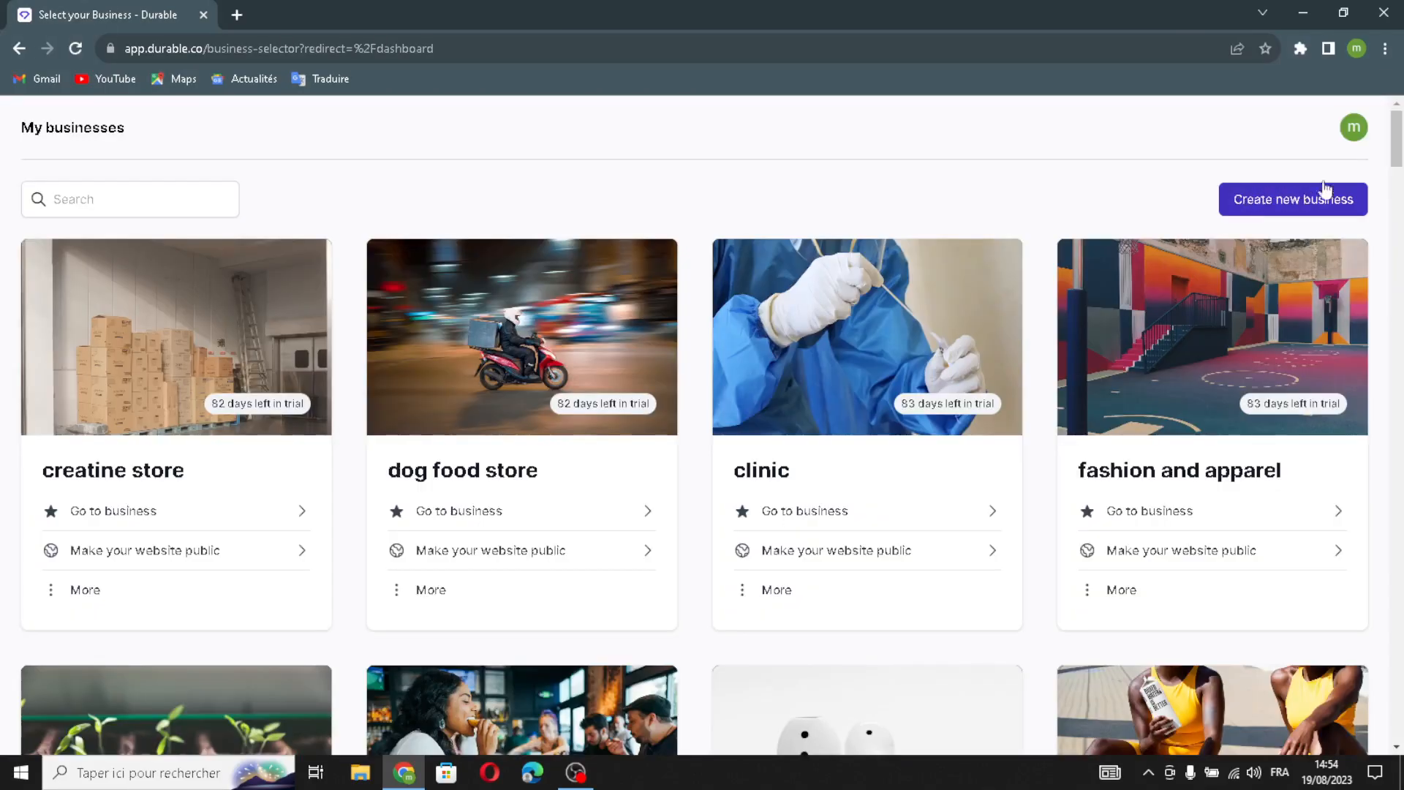
Step: Start a new business and name it "BubbleCraft Soaps"
{"action": "left_click", "coordinate": [1295, 207]}
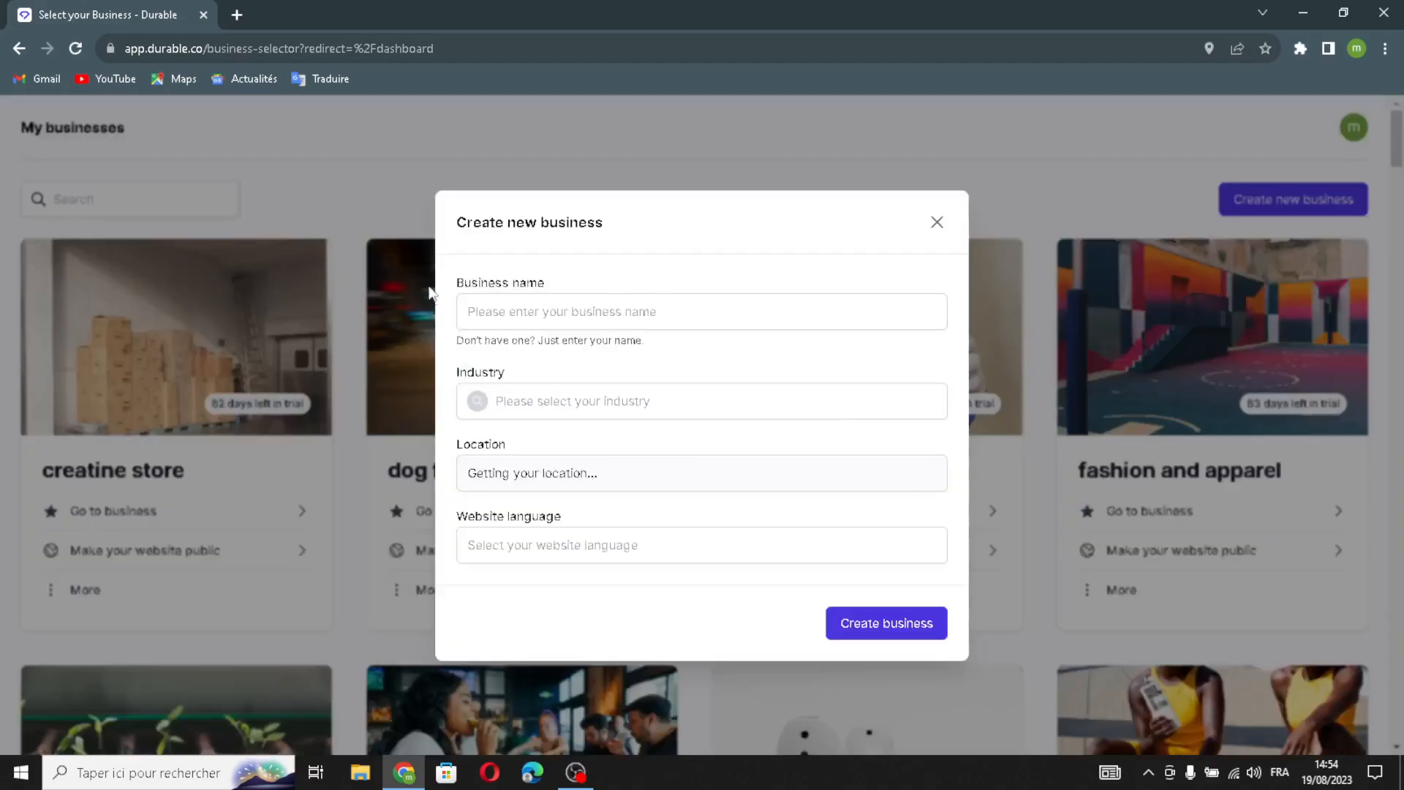
{"action": "left_click", "coordinate": [564, 308]}
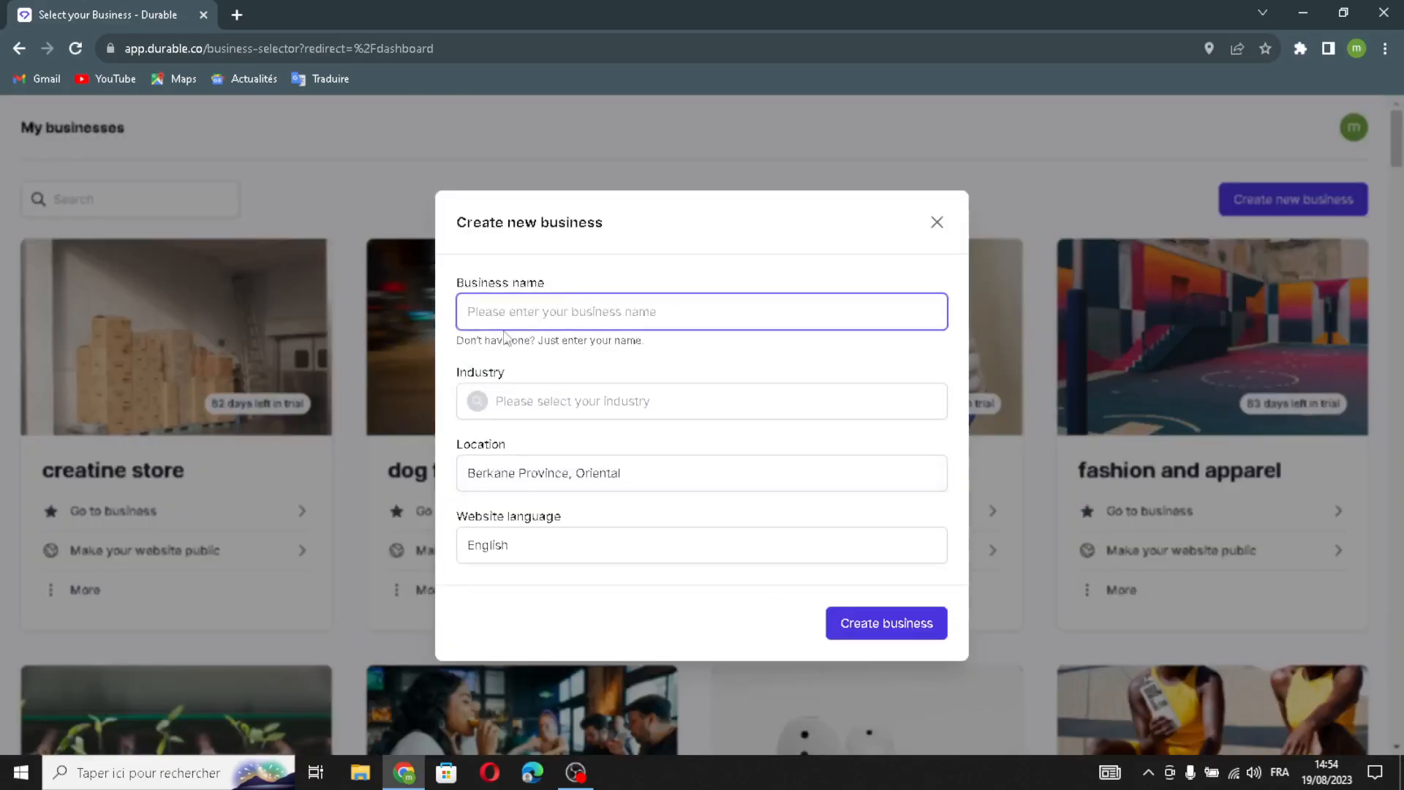
{"action": "type", "text": "Bubb"}
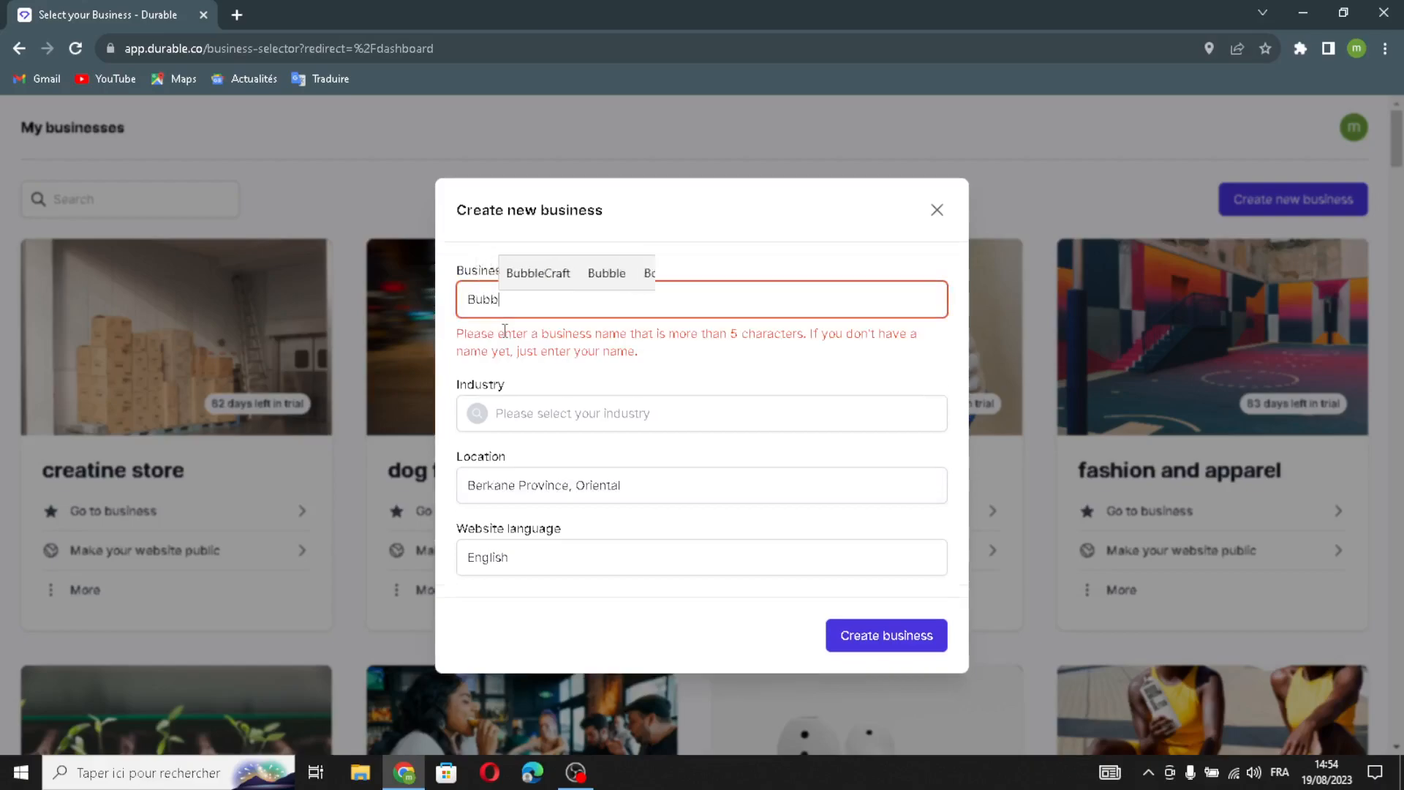
{"action": "type", "text": "leCraft"}
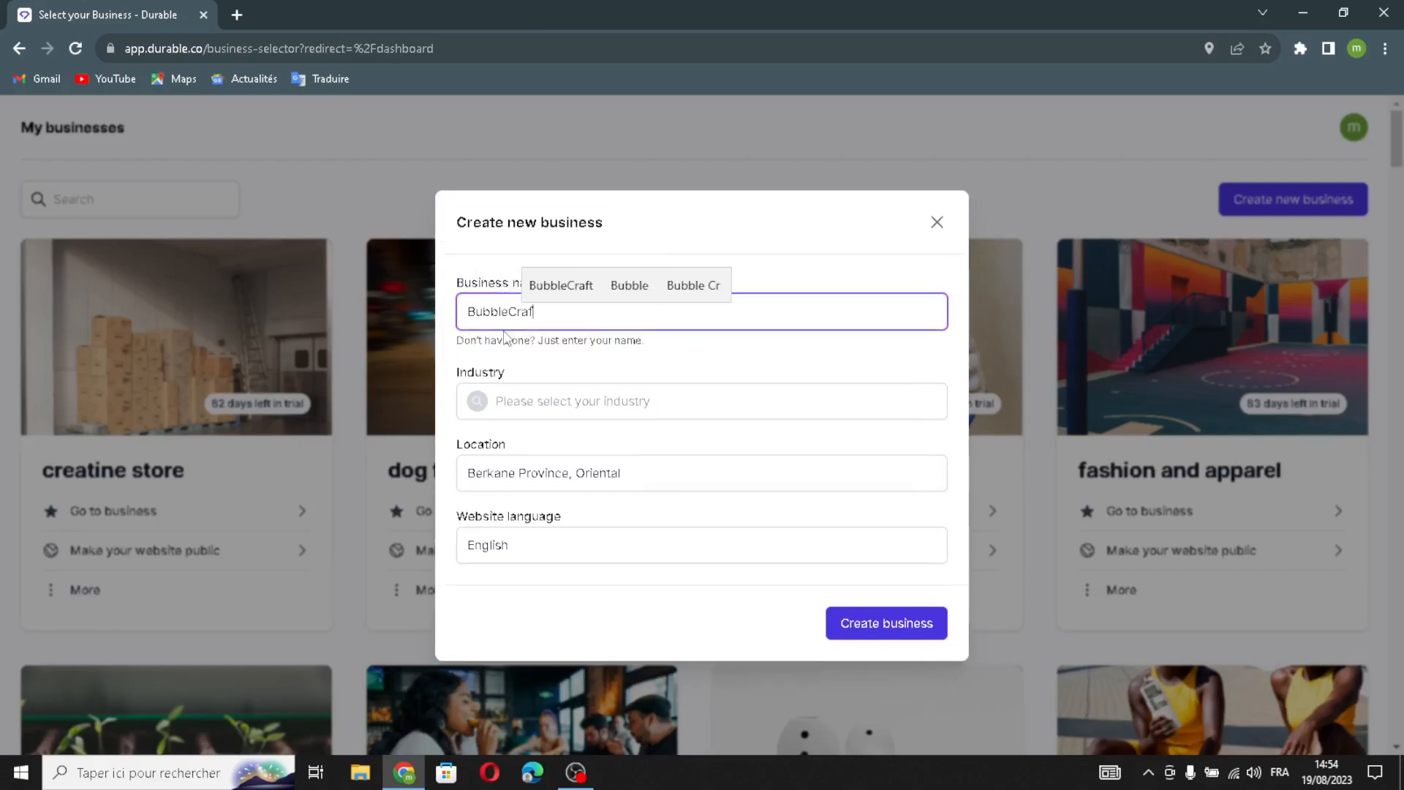
{"action": "type", "text": " Soaps"}
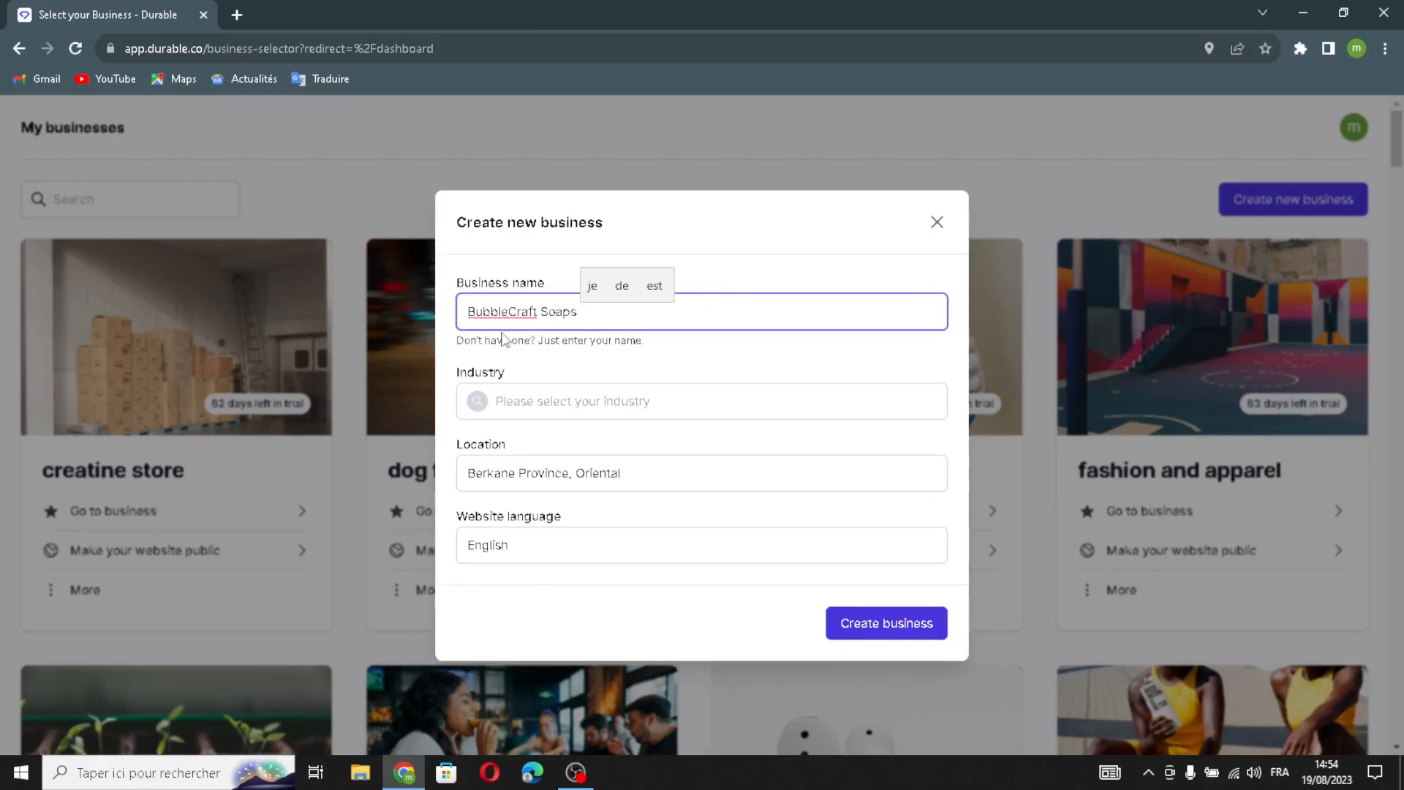
Step: Set the industry to "handmade soap and bath products" and create the business
{"action": "left_click", "coordinate": [496, 401]}
{"action": "left_click", "coordinate": [584, 312]}
{"action": "left_click", "coordinate": [544, 391]}
{"action": "type", "text": "handa"}
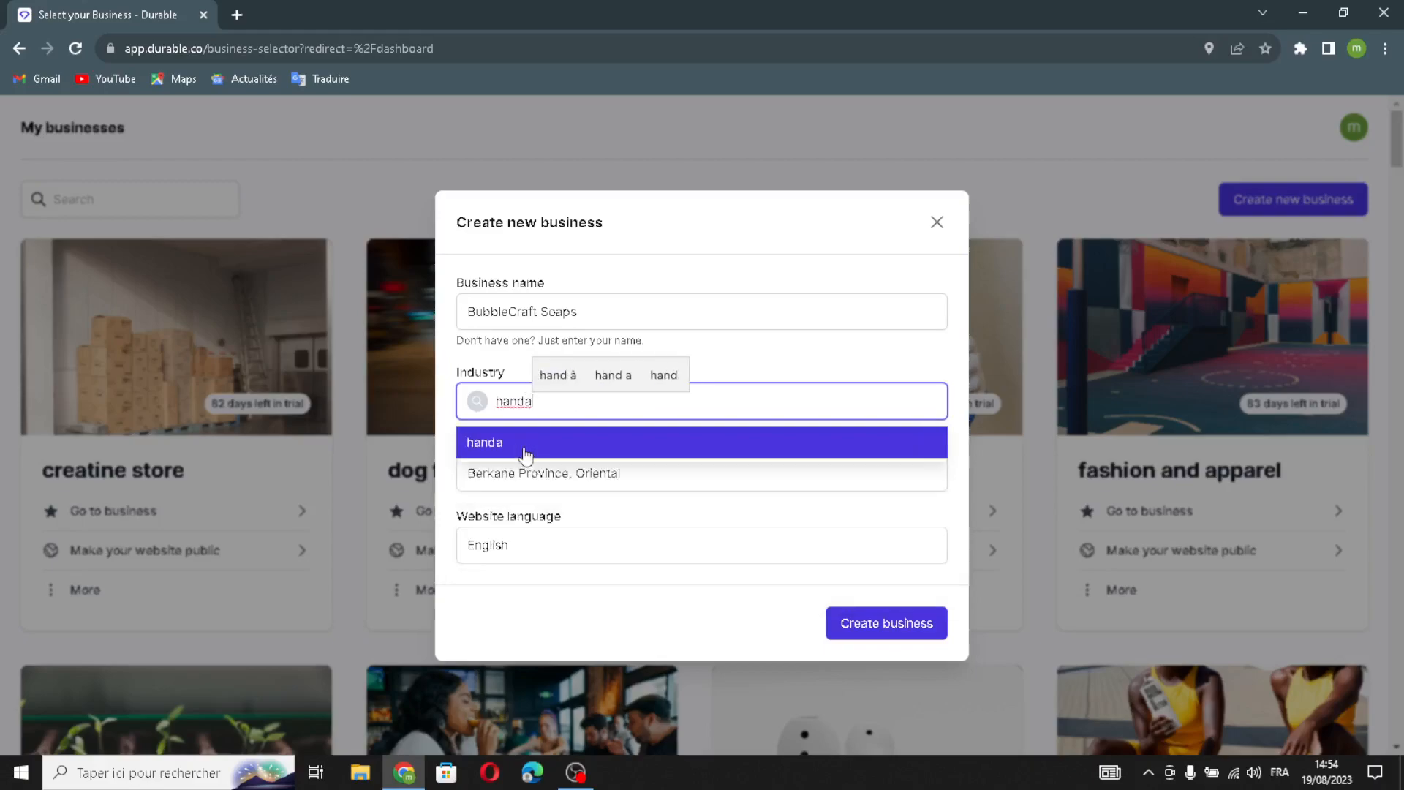
{"action": "key", "text": "BackSpace"}
{"action": "type", "text": "made"}
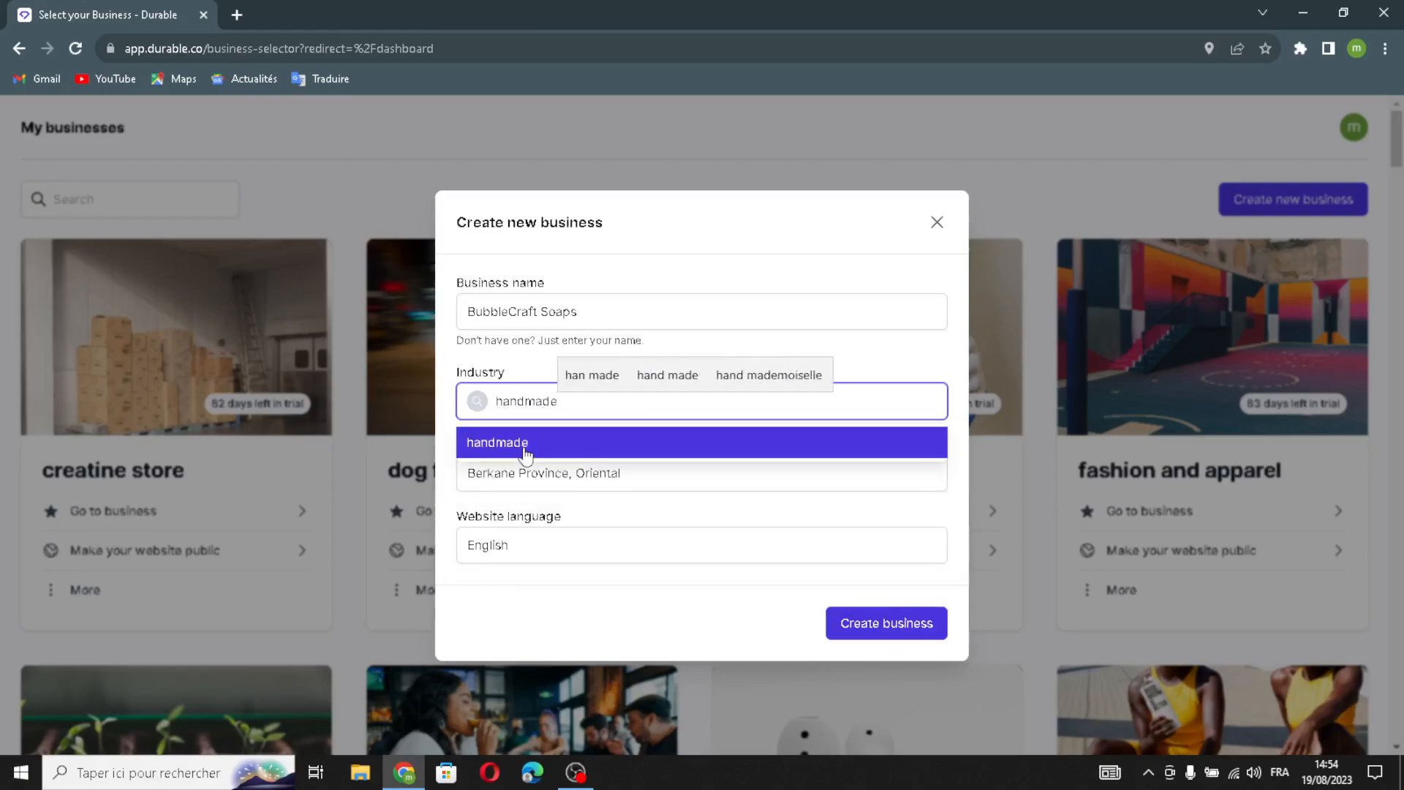
{"action": "type", "text": " so"}
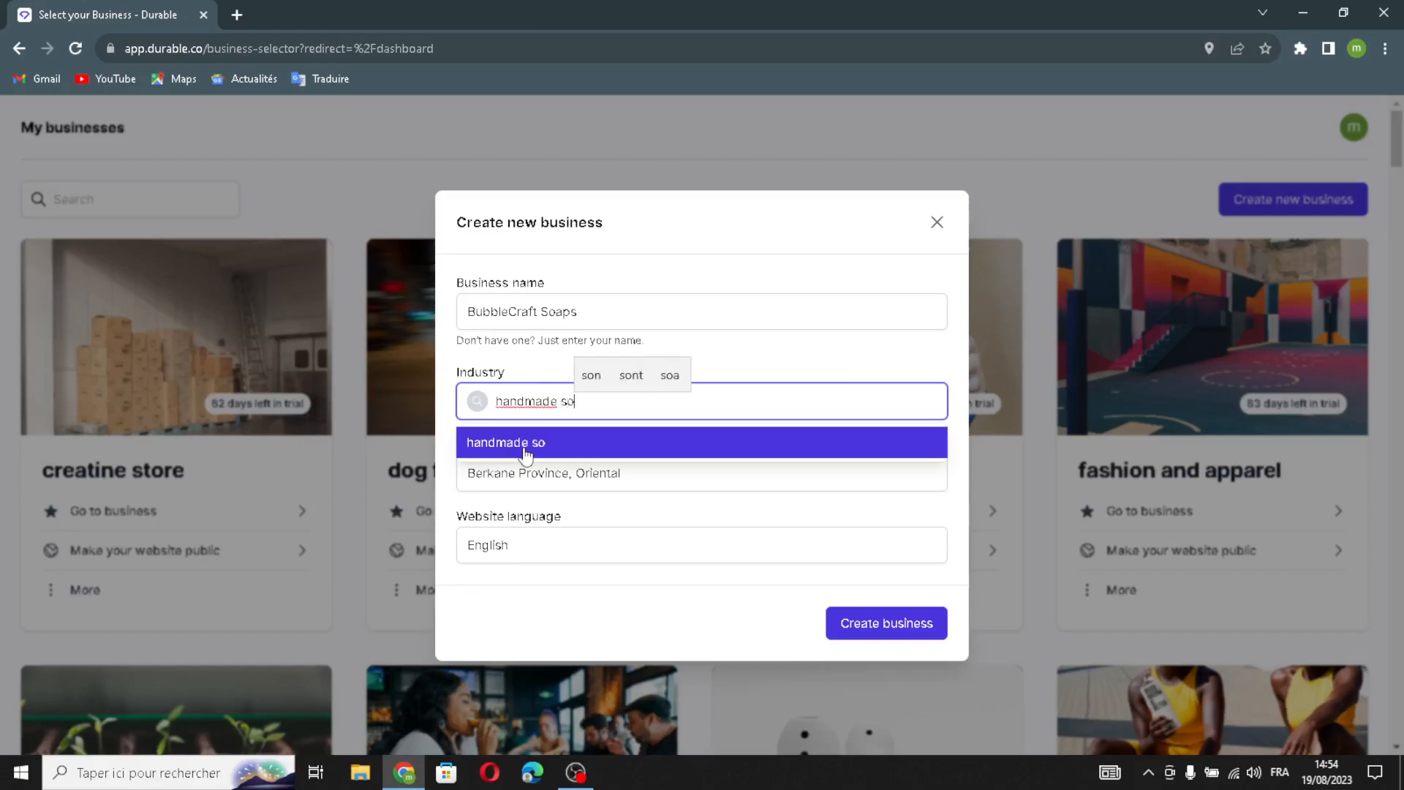
{"action": "type", "text": "ap and "}
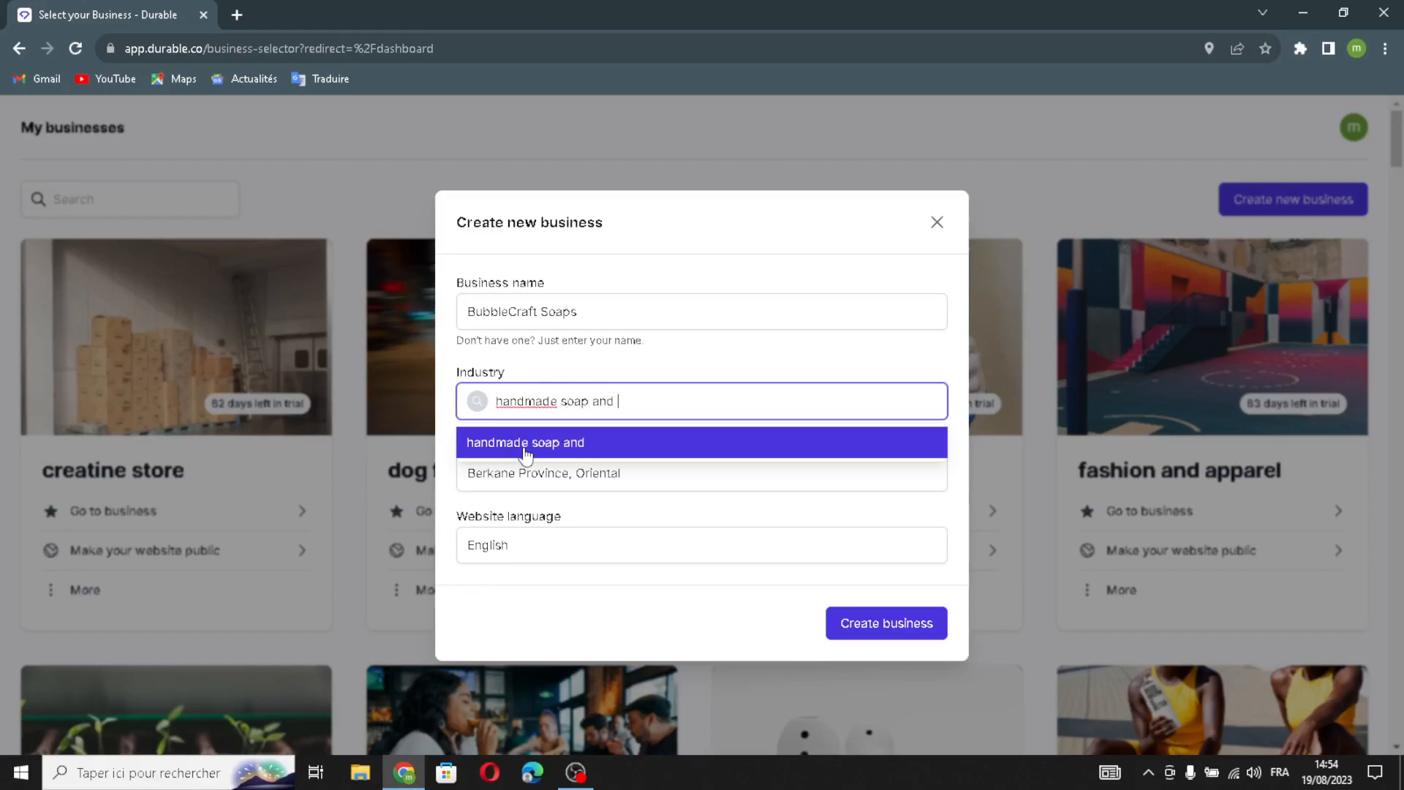
{"action": "type", "text": "bath pr"}
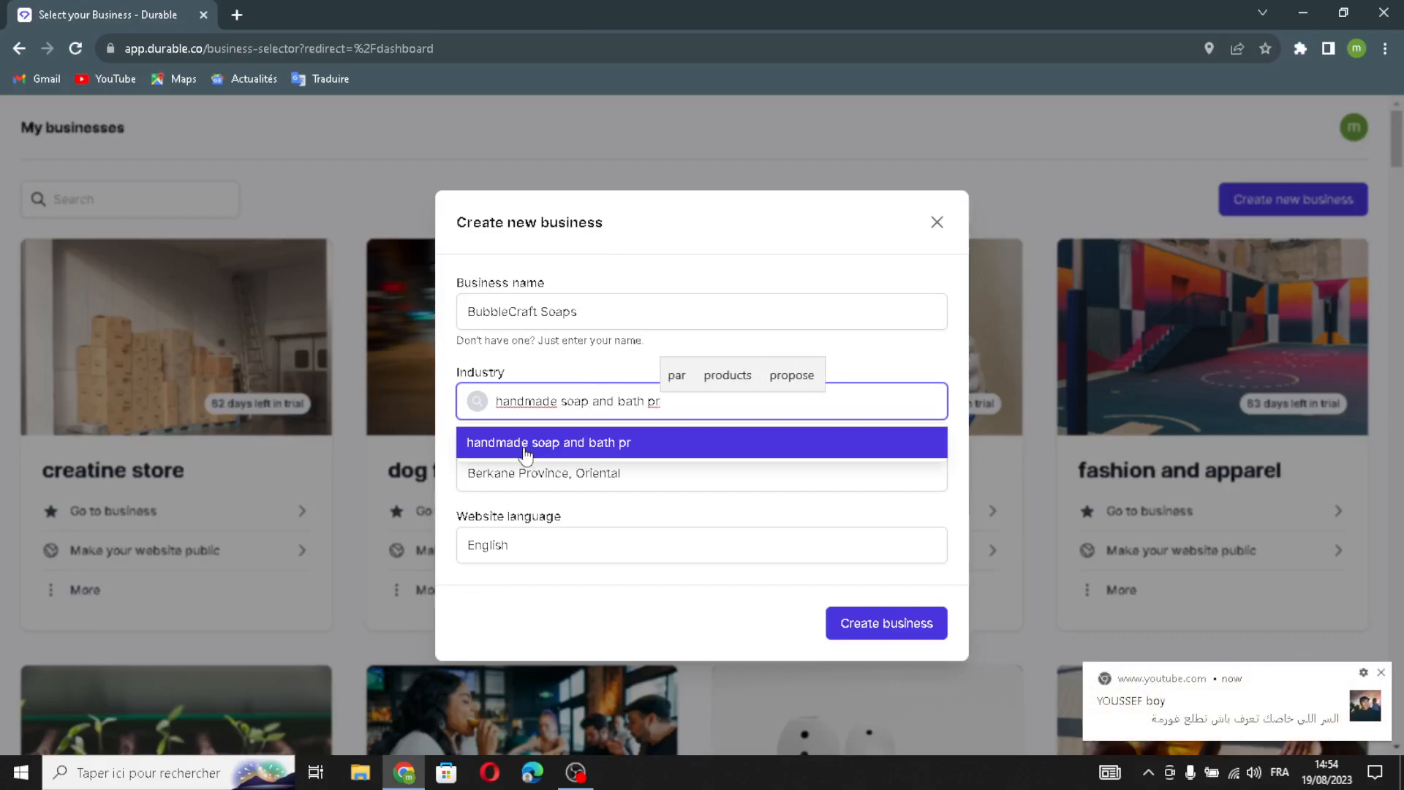
{"action": "type", "text": "odu"}
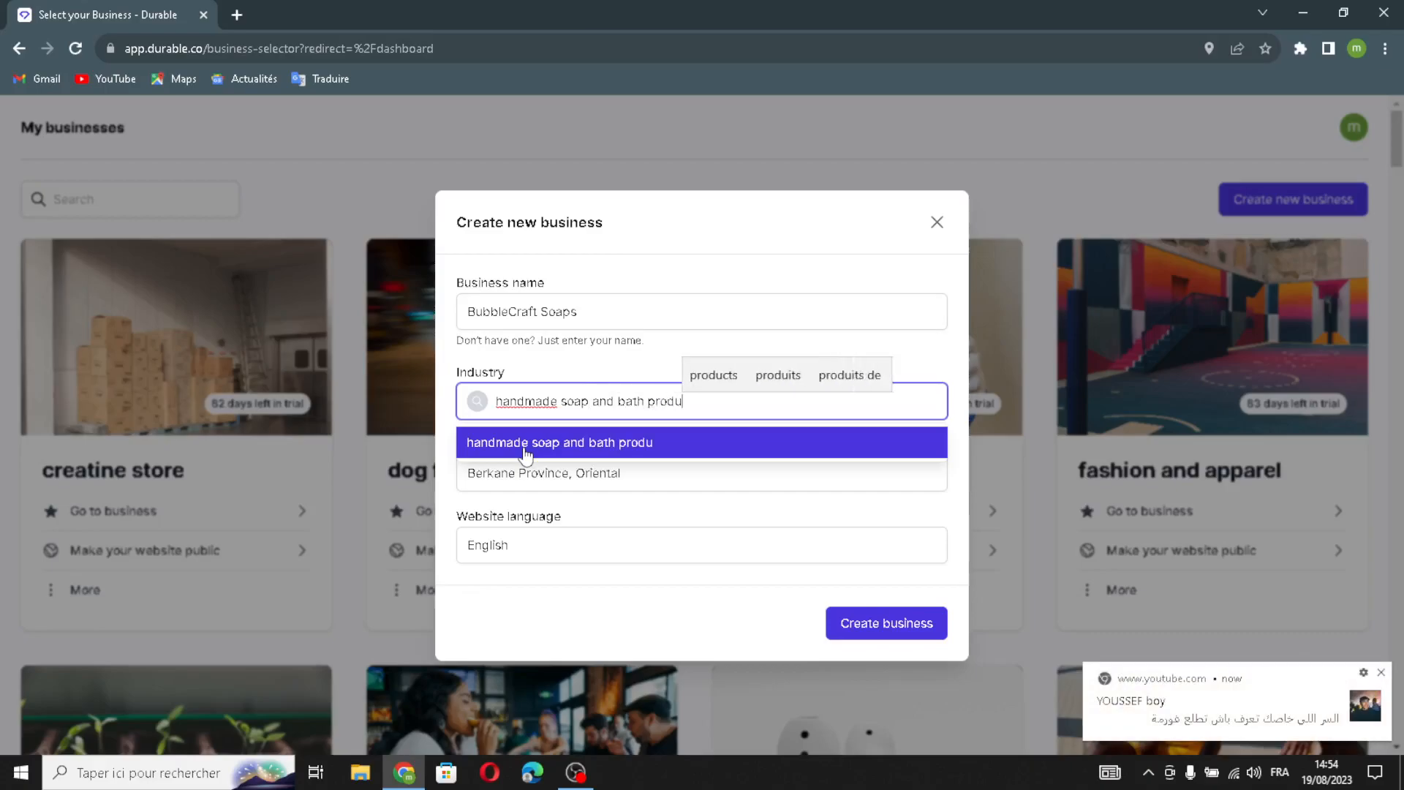
{"action": "type", "text": "cts"}
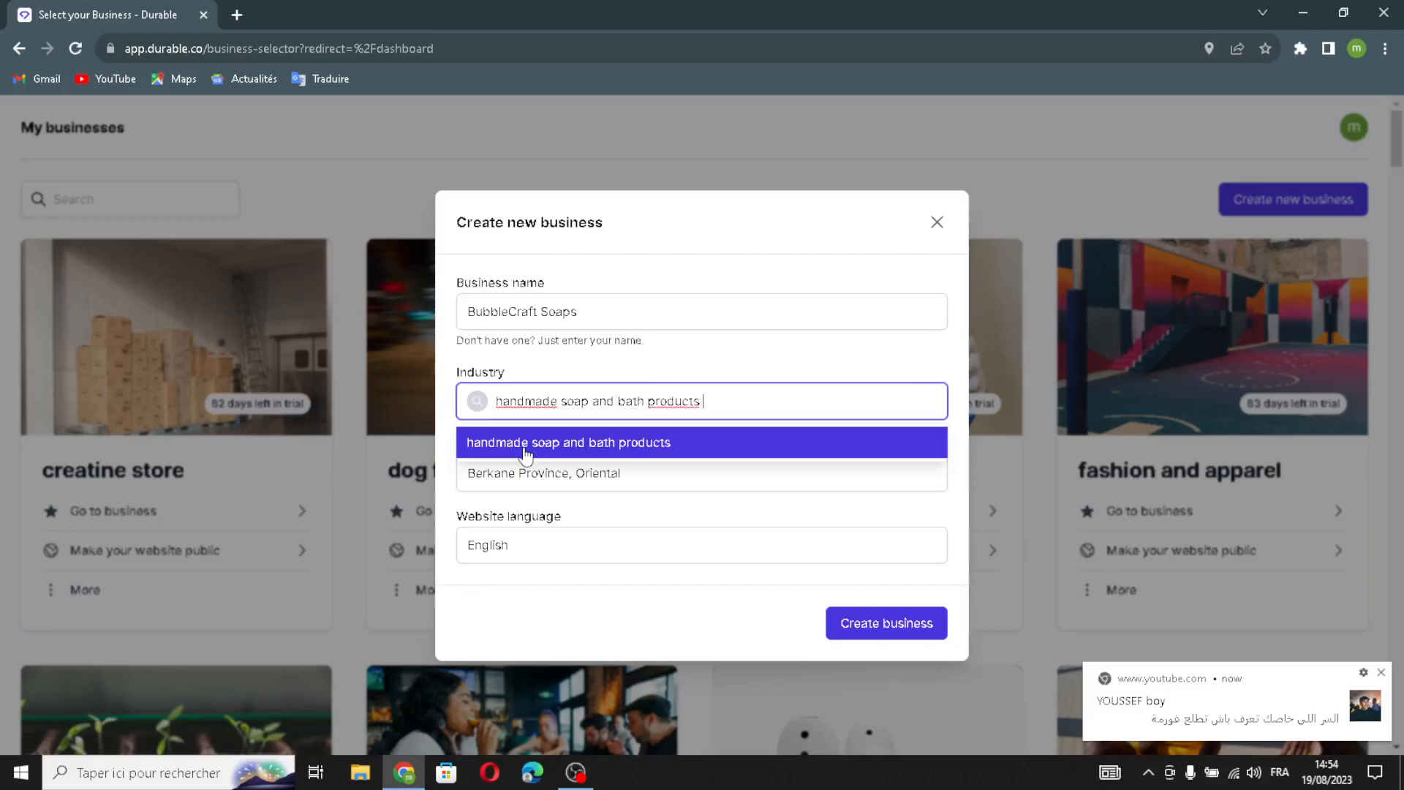
{"action": "left_click", "coordinate": [420, 470]}
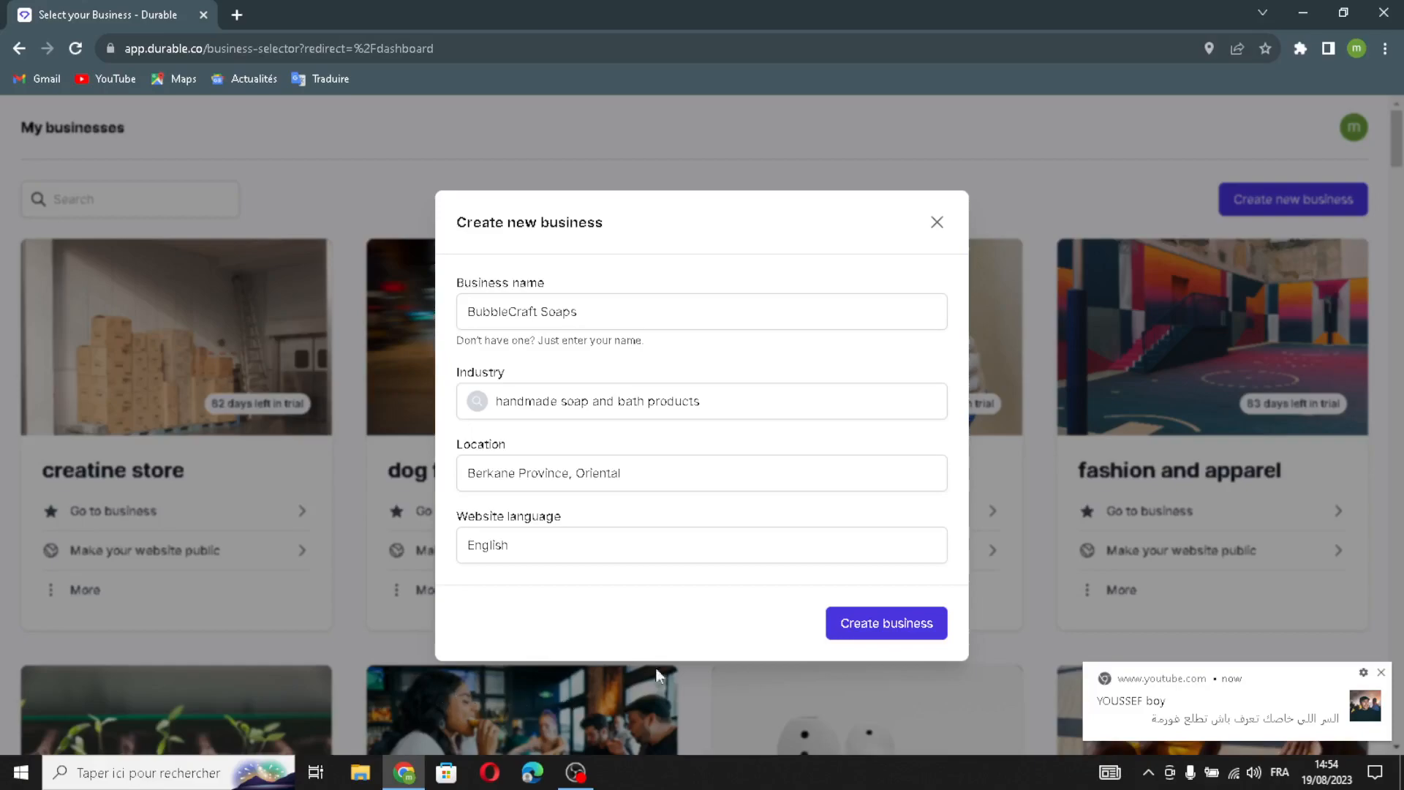
{"action": "left_click", "coordinate": [878, 626]}
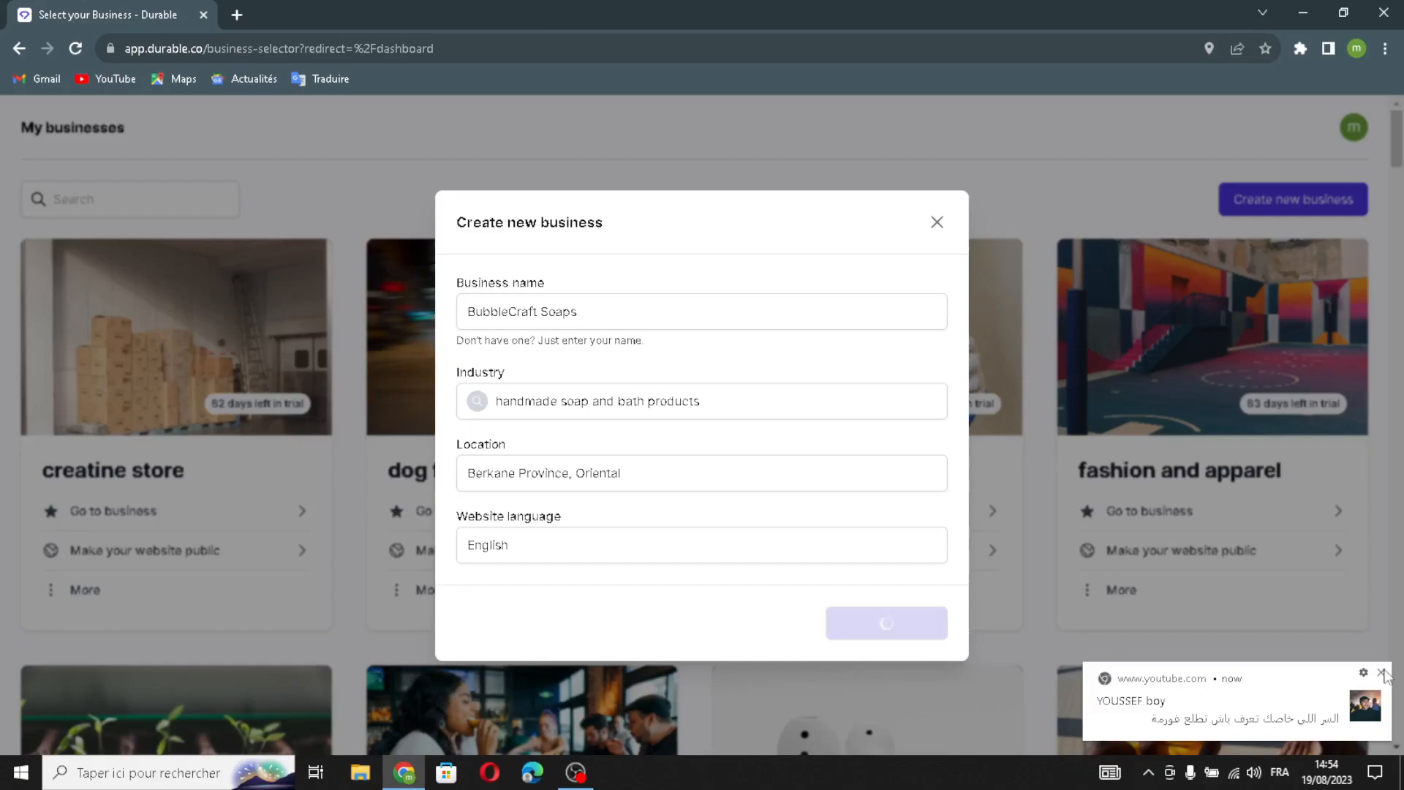
{"action": "left_click", "coordinate": [1381, 673]}
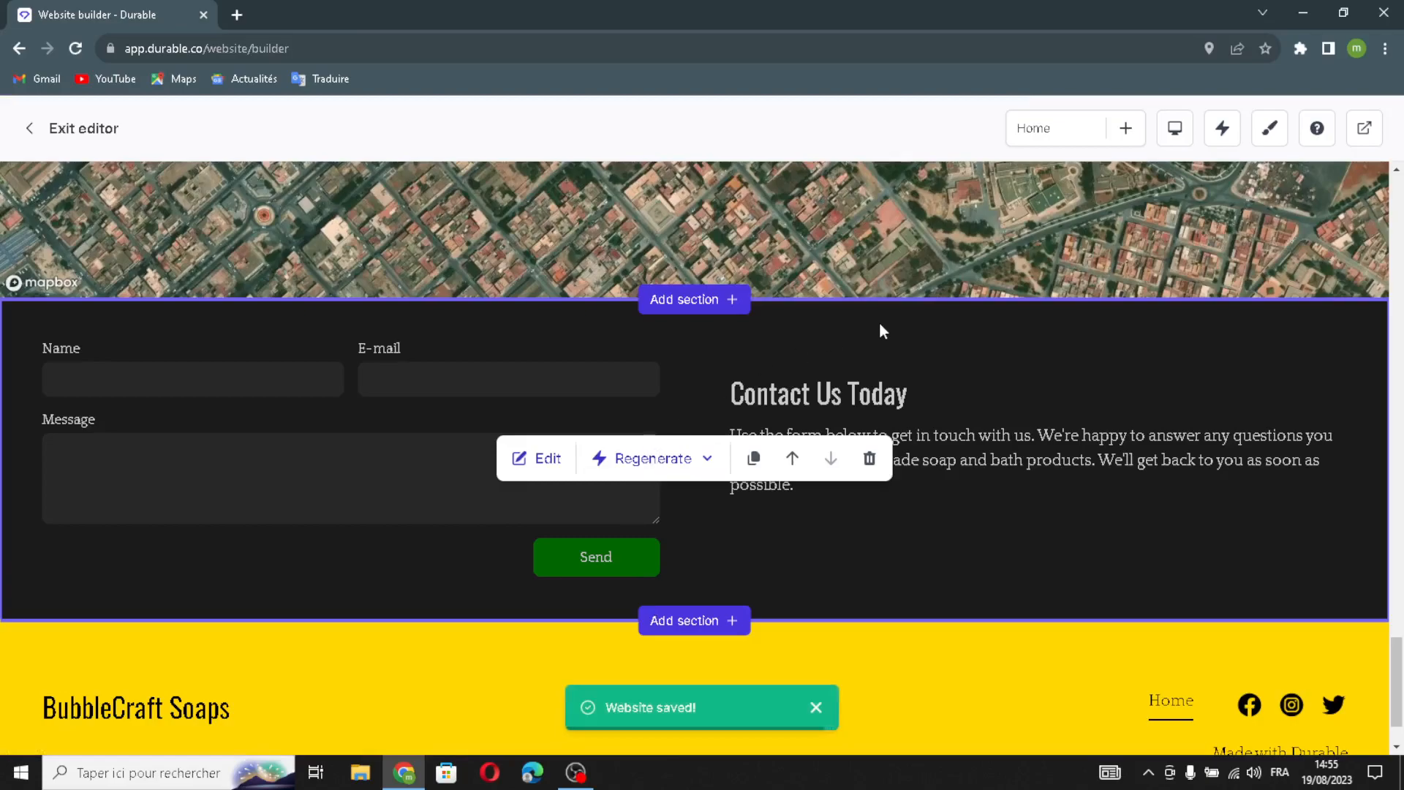
Step: Open the site header for editing and enable replacing the company name with a logo
{"action": "scroll", "coordinate": [652, 389], "scroll_direction": "up", "scroll_amount": 8}
{"action": "scroll", "coordinate": [695, 439], "scroll_direction": "up", "scroll_amount": 15}
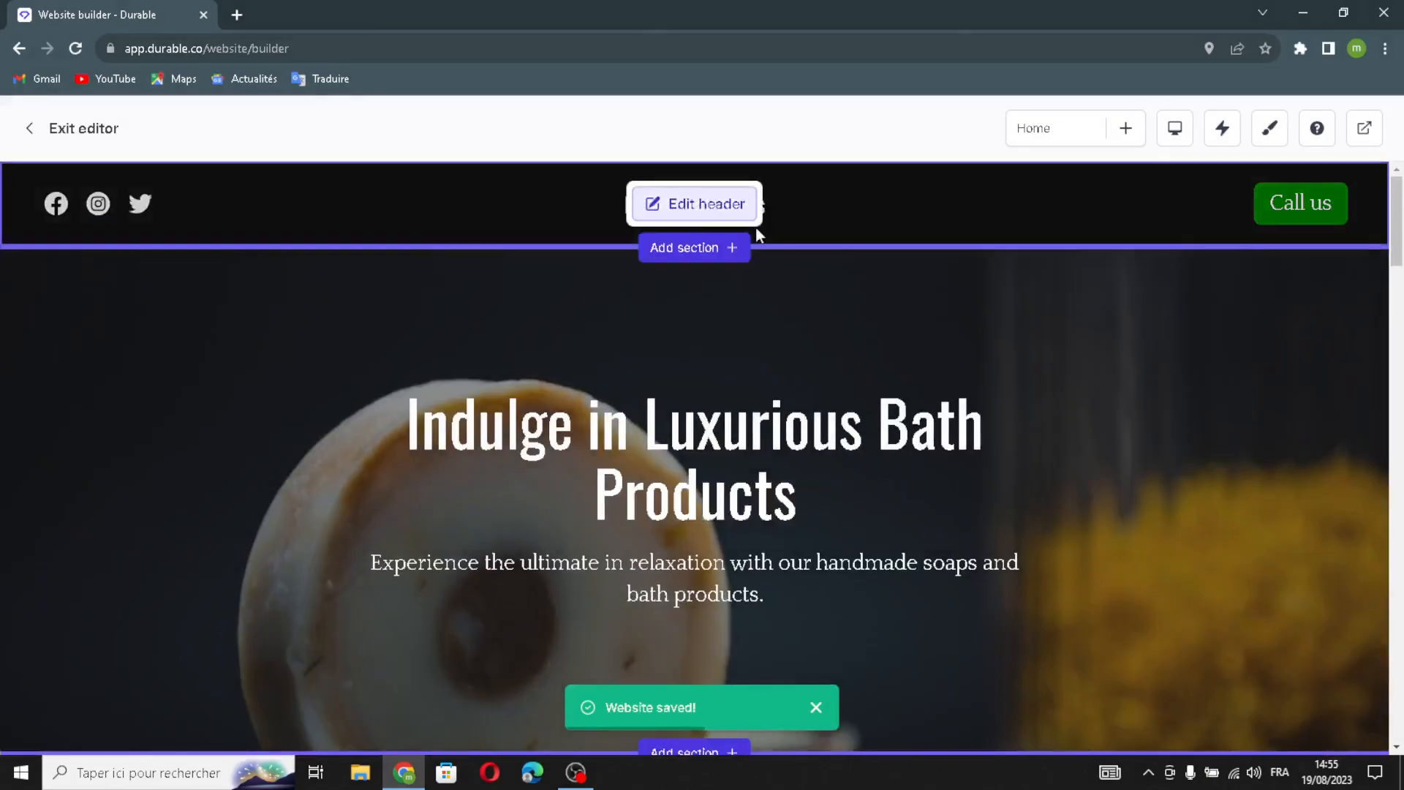
{"action": "left_click", "coordinate": [680, 204]}
{"action": "left_click_drag", "start_coordinate": [1214, 394], "coordinate": [1251, 407]}
{"action": "left_click", "coordinate": [1242, 388]}
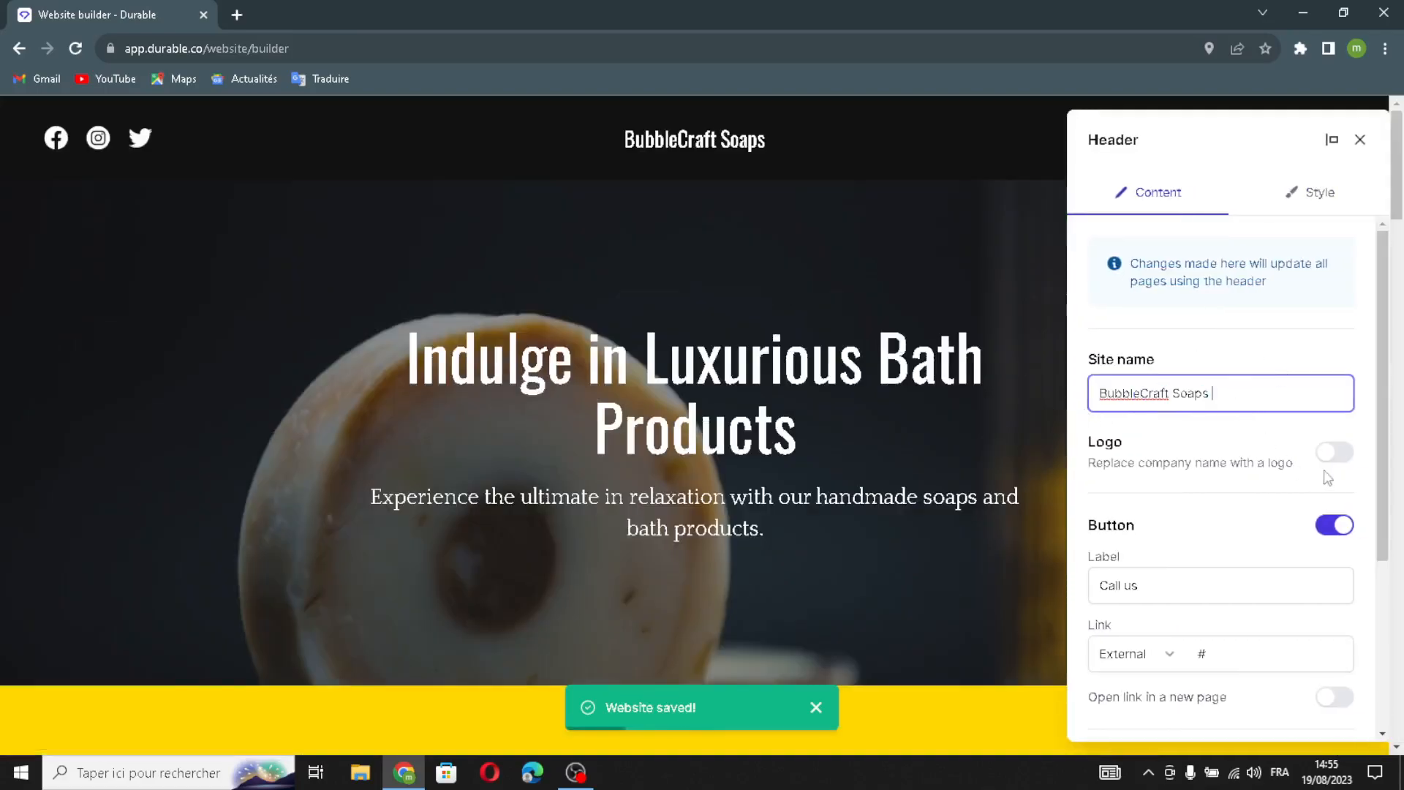
{"action": "left_click", "coordinate": [1337, 452]}
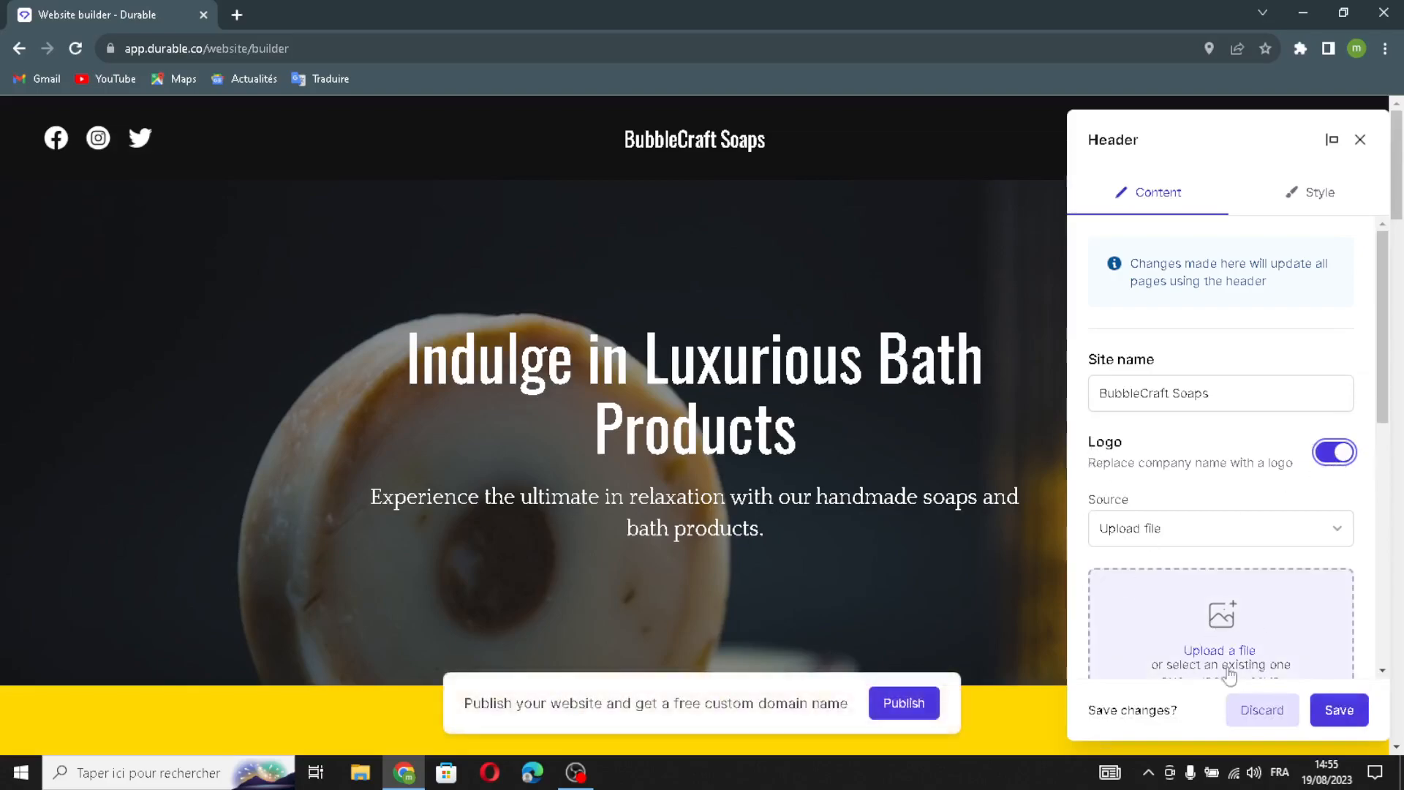
Step: Examine the label and link settings of the header's button
{"action": "scroll", "coordinate": [1218, 599], "scroll_direction": "down", "scroll_amount": 5}
{"action": "left_click", "coordinate": [1195, 487]}
{"action": "left_click", "coordinate": [1194, 560]}
{"action": "scroll", "coordinate": [1273, 622], "scroll_direction": "down", "scroll_amount": 2}
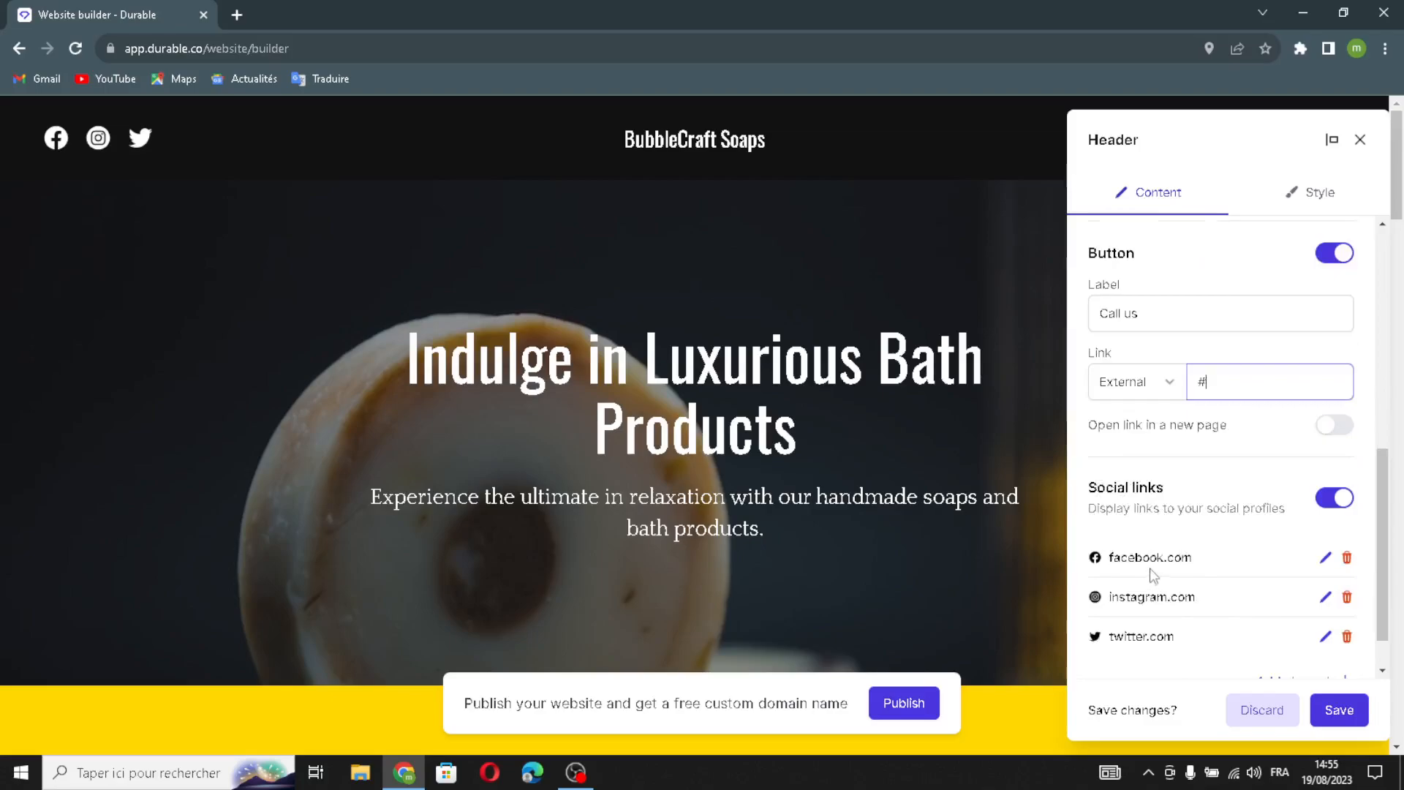
{"action": "scroll", "coordinate": [1152, 575], "scroll_direction": "down", "scroll_amount": 1}
{"action": "left_click", "coordinate": [1317, 627]}
{"action": "left_click", "coordinate": [762, 382]}
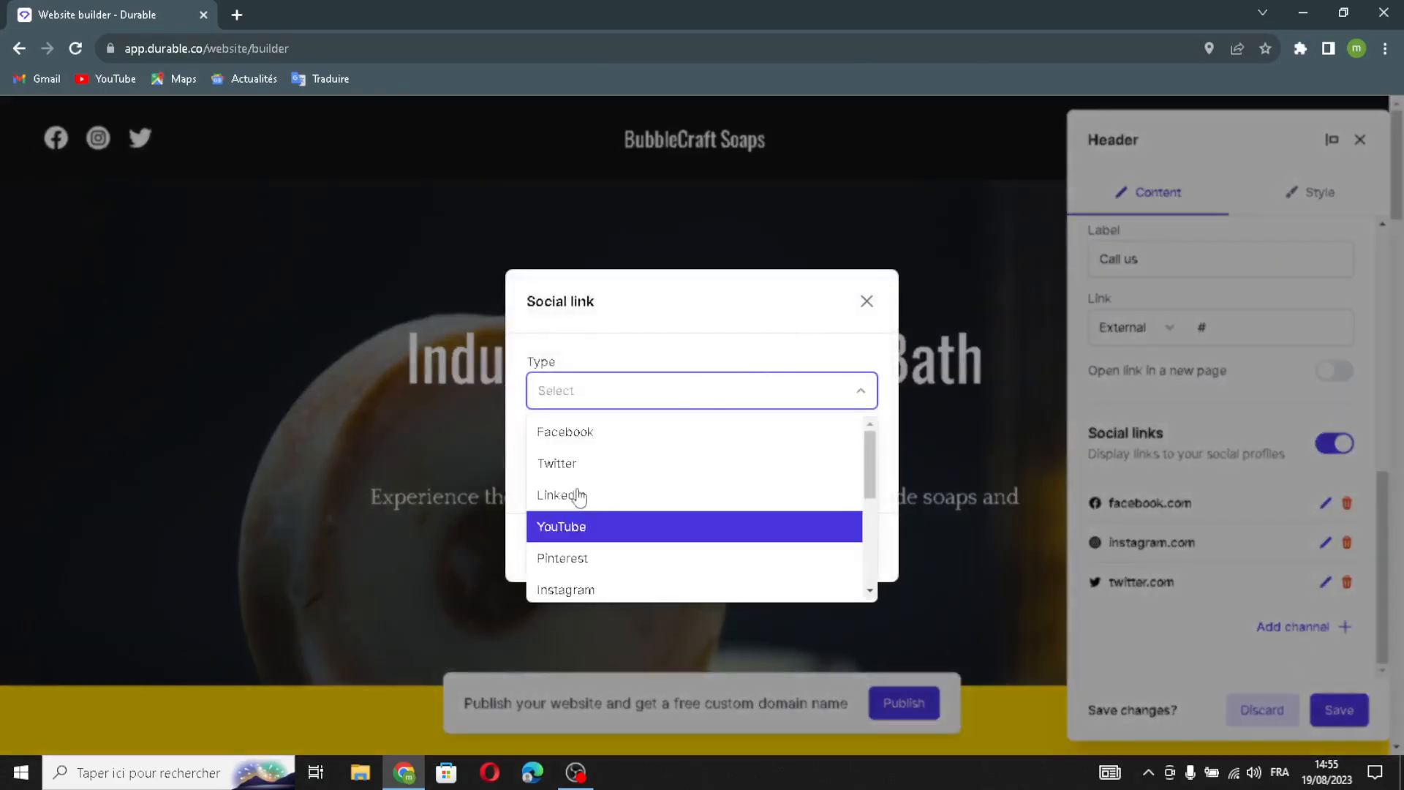
{"action": "left_click", "coordinate": [589, 521]}
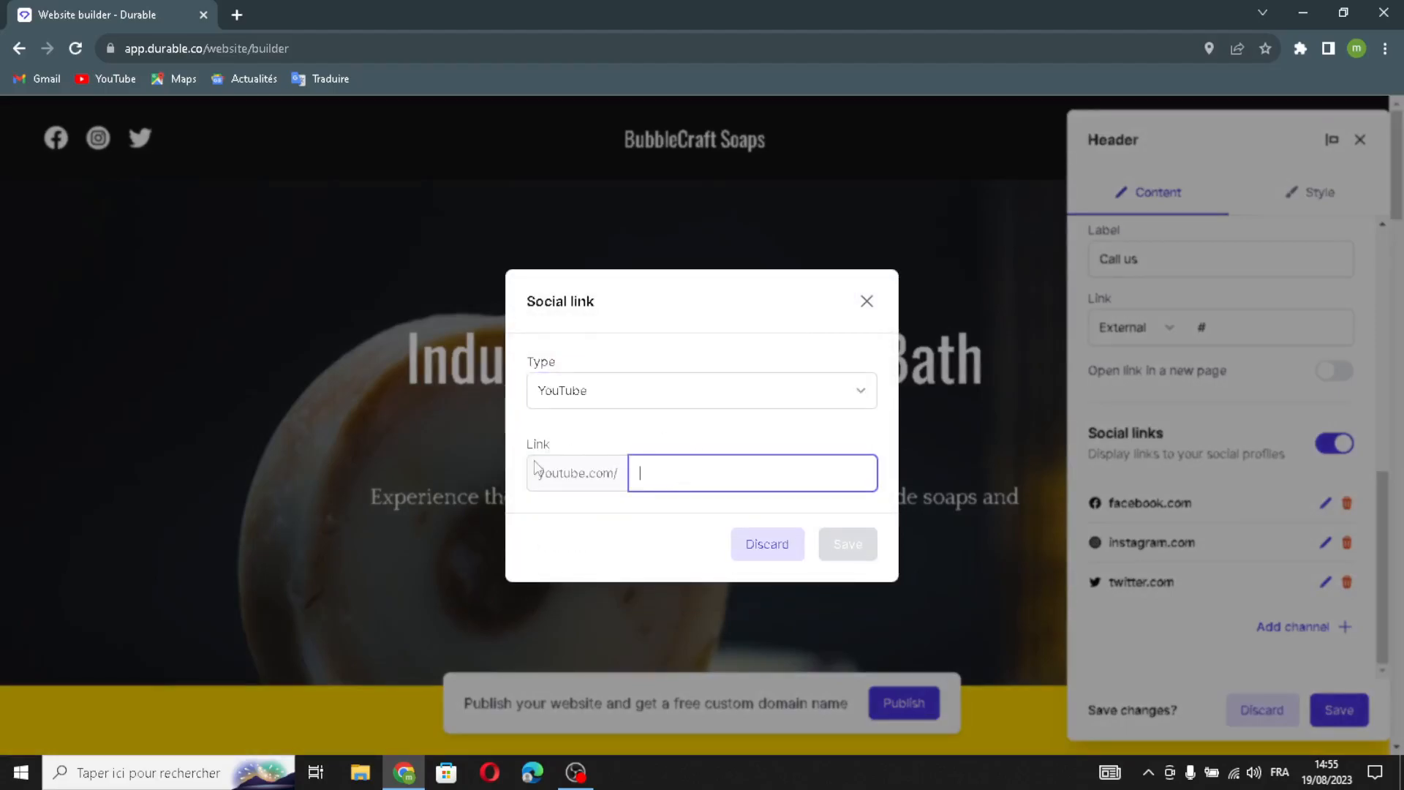
{"action": "left_click", "coordinate": [866, 302]}
Step: Examine the header's style options, including the available social icon sizes and shapes
{"action": "left_click", "coordinate": [1314, 194]}
{"action": "scroll", "coordinate": [1289, 227], "scroll_direction": "down", "scroll_amount": 10}
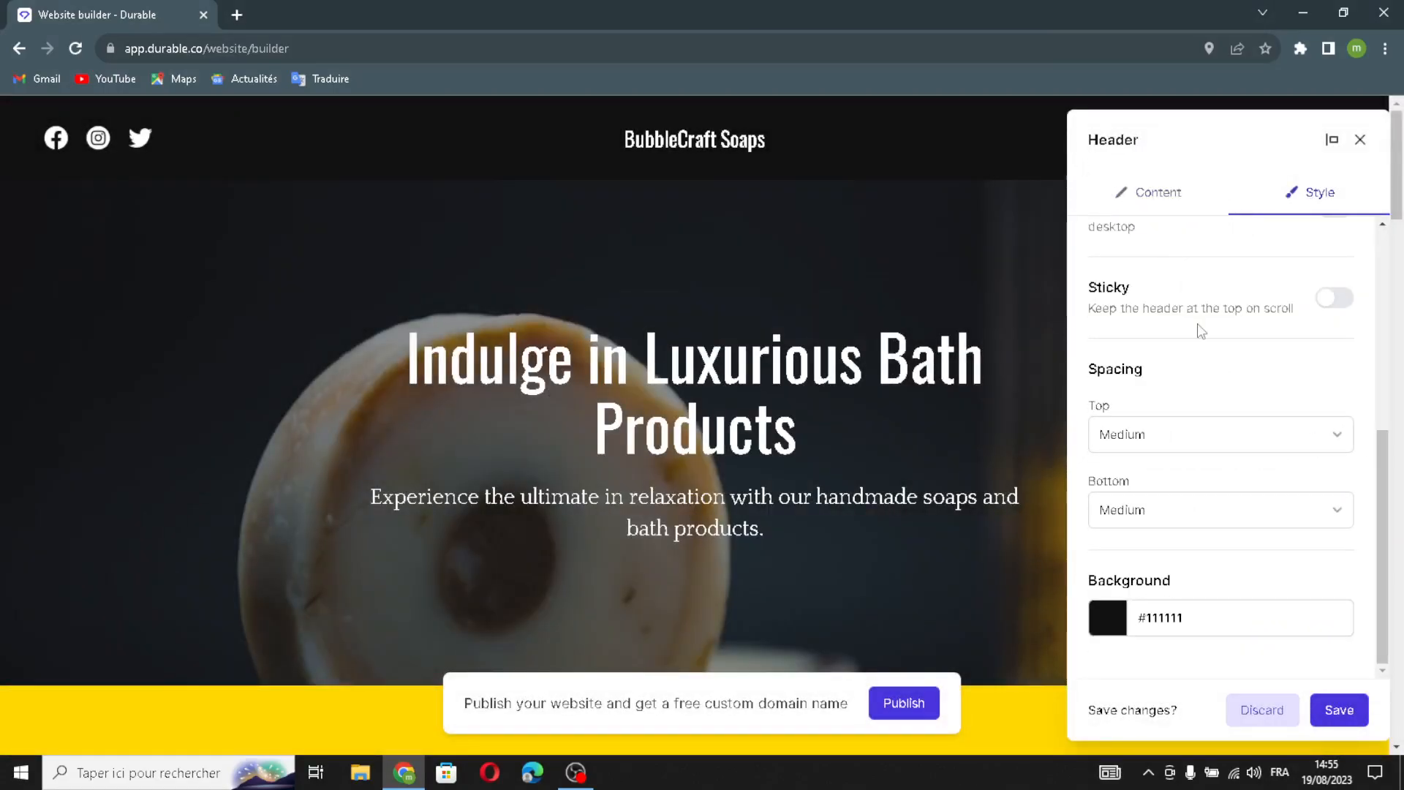
{"action": "scroll", "coordinate": [1200, 329], "scroll_direction": "up", "scroll_amount": 10}
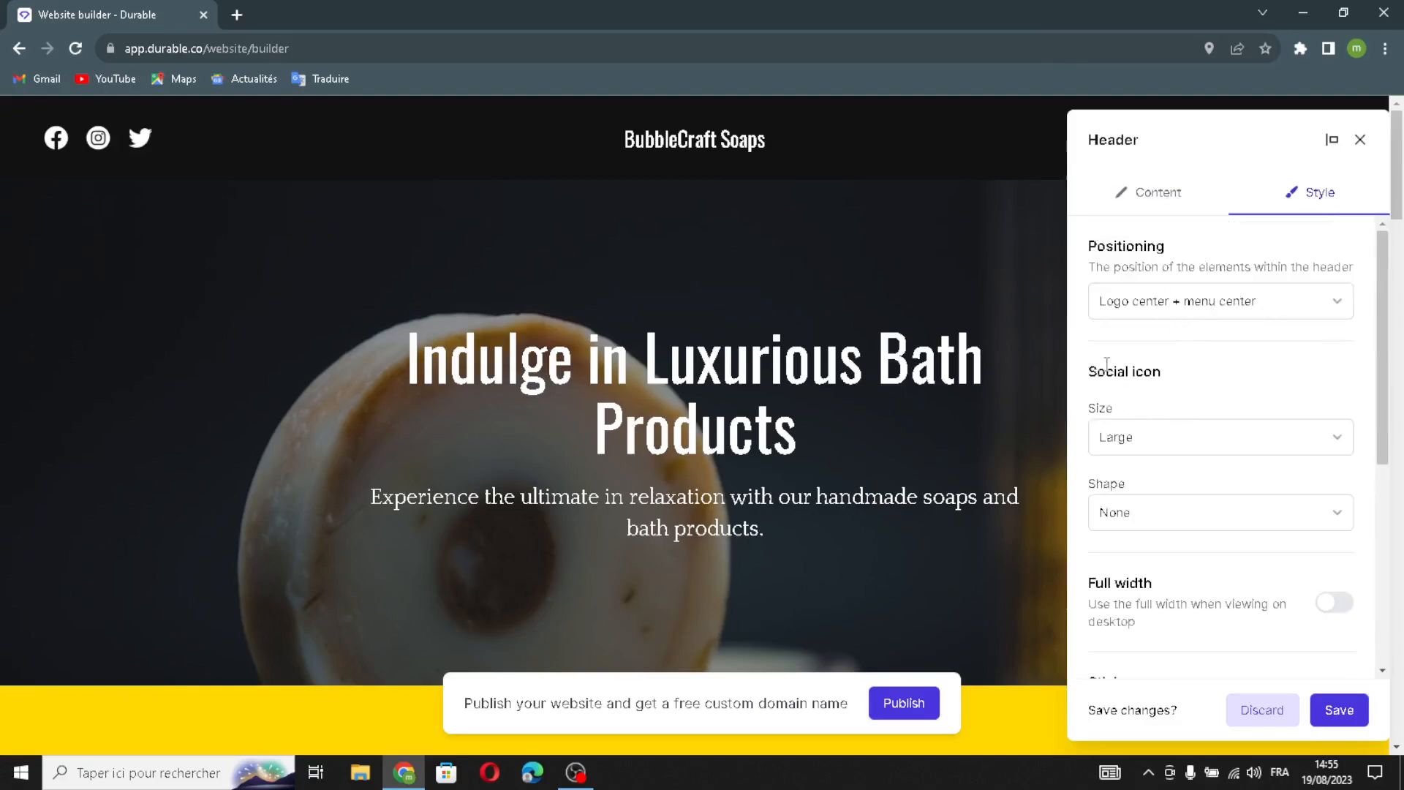
{"action": "left_click", "coordinate": [1178, 441]}
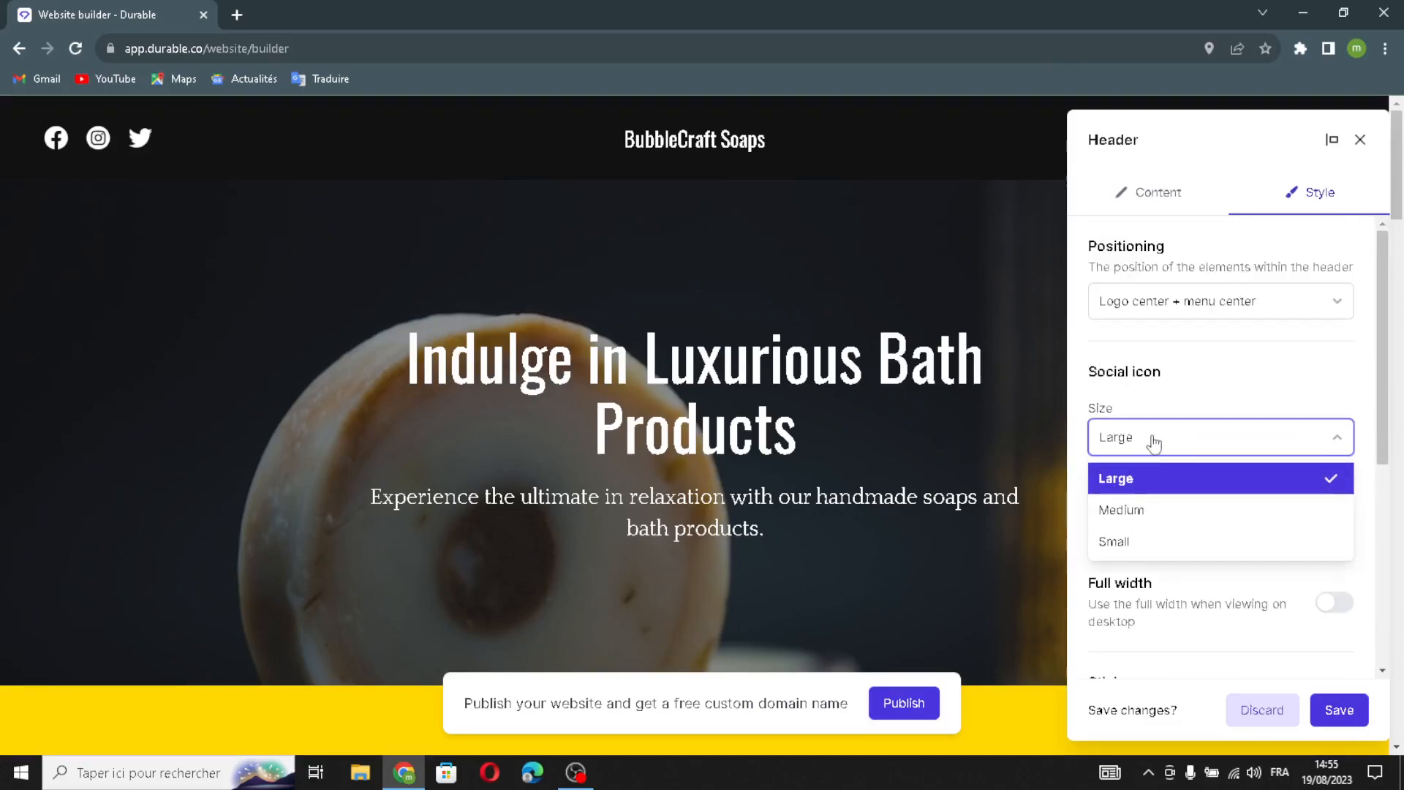
{"action": "left_click", "coordinate": [1130, 435]}
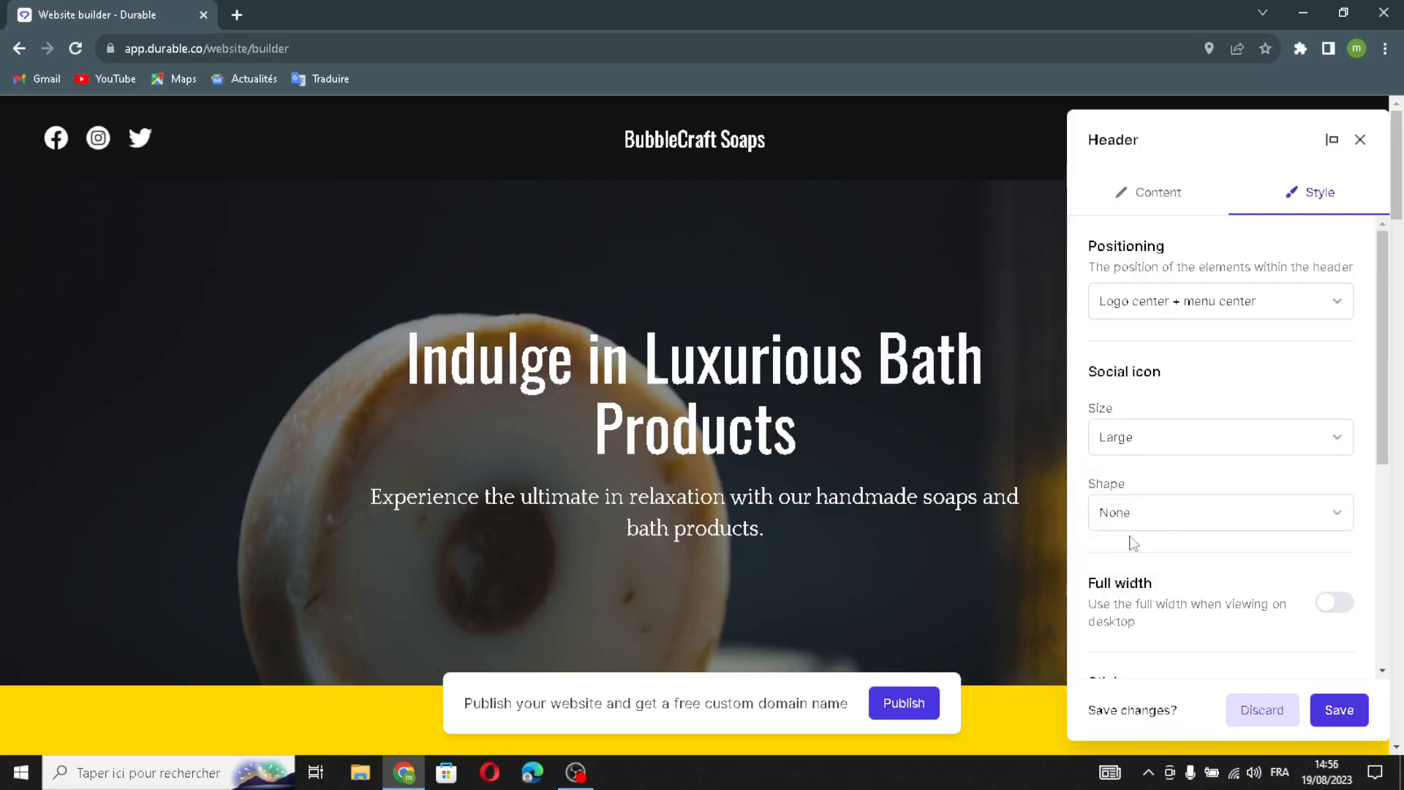
{"action": "left_click", "coordinate": [1136, 528]}
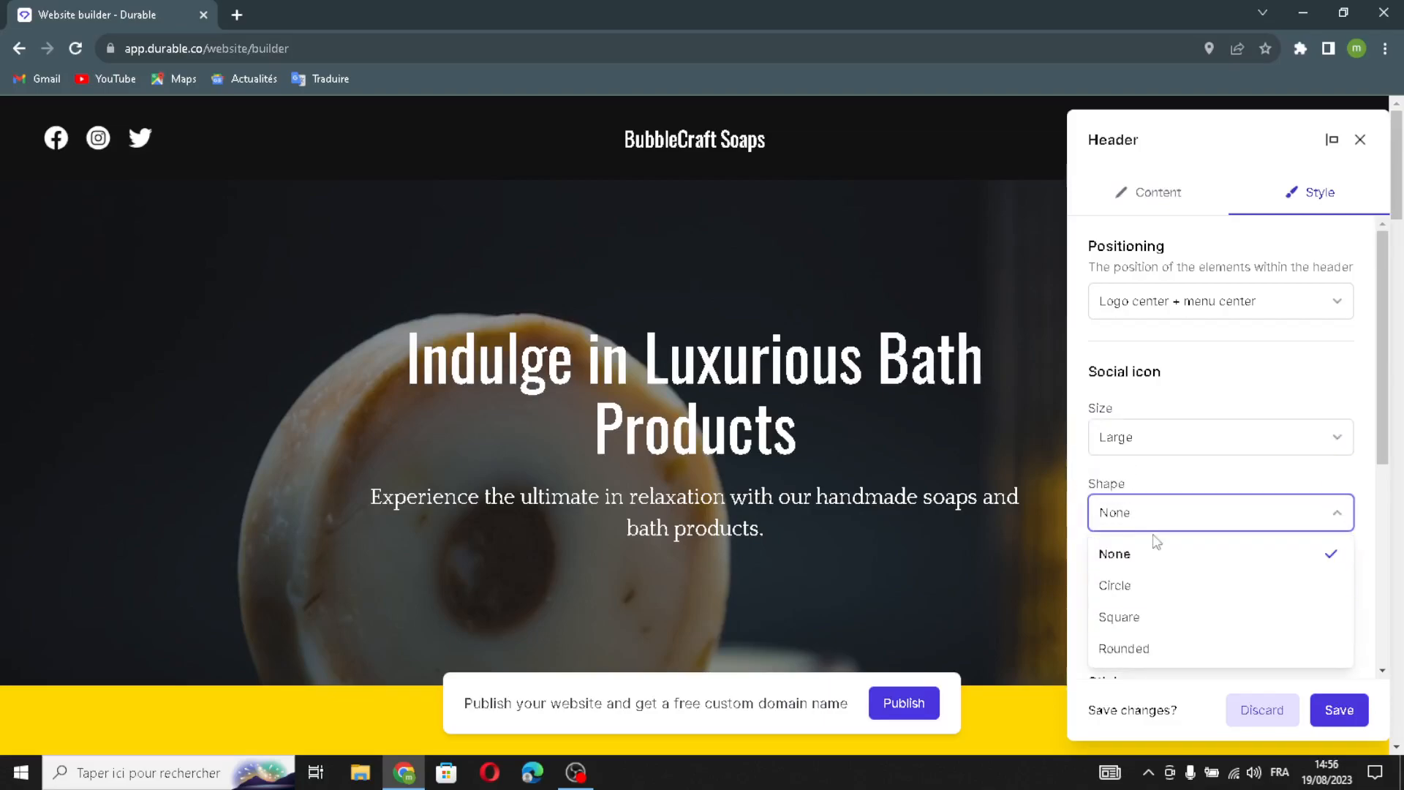
{"action": "left_click", "coordinate": [1179, 520]}
Step: Make the header sticky and full width, check its background colour picker, and save the header changes
{"action": "scroll", "coordinate": [1095, 540], "scroll_direction": "down", "scroll_amount": 2}
{"action": "scroll", "coordinate": [1111, 530], "scroll_direction": "down", "scroll_amount": 2}
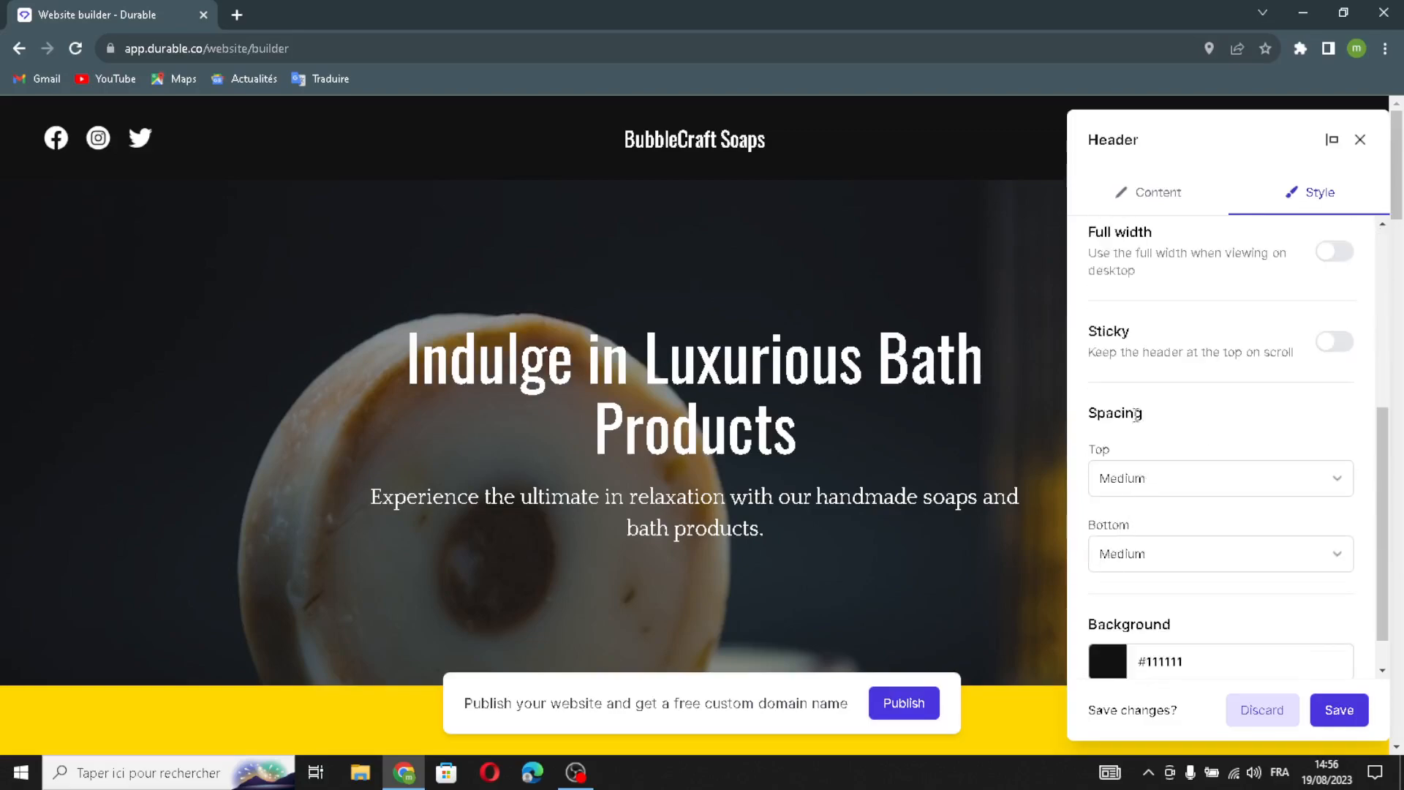
{"action": "left_click", "coordinate": [1334, 342]}
{"action": "left_click", "coordinate": [1334, 251]}
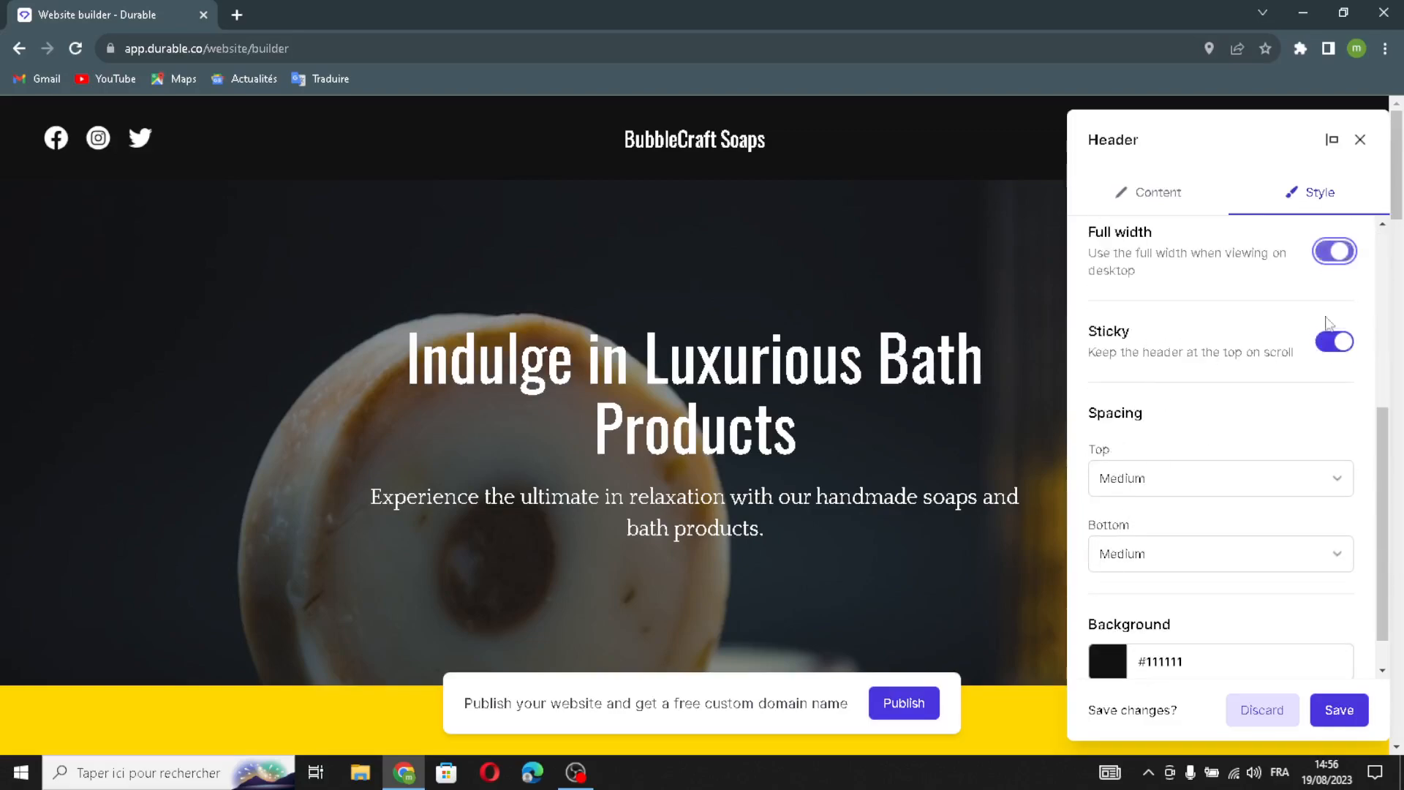
{"action": "scroll", "coordinate": [1136, 617], "scroll_direction": "down", "scroll_amount": 1}
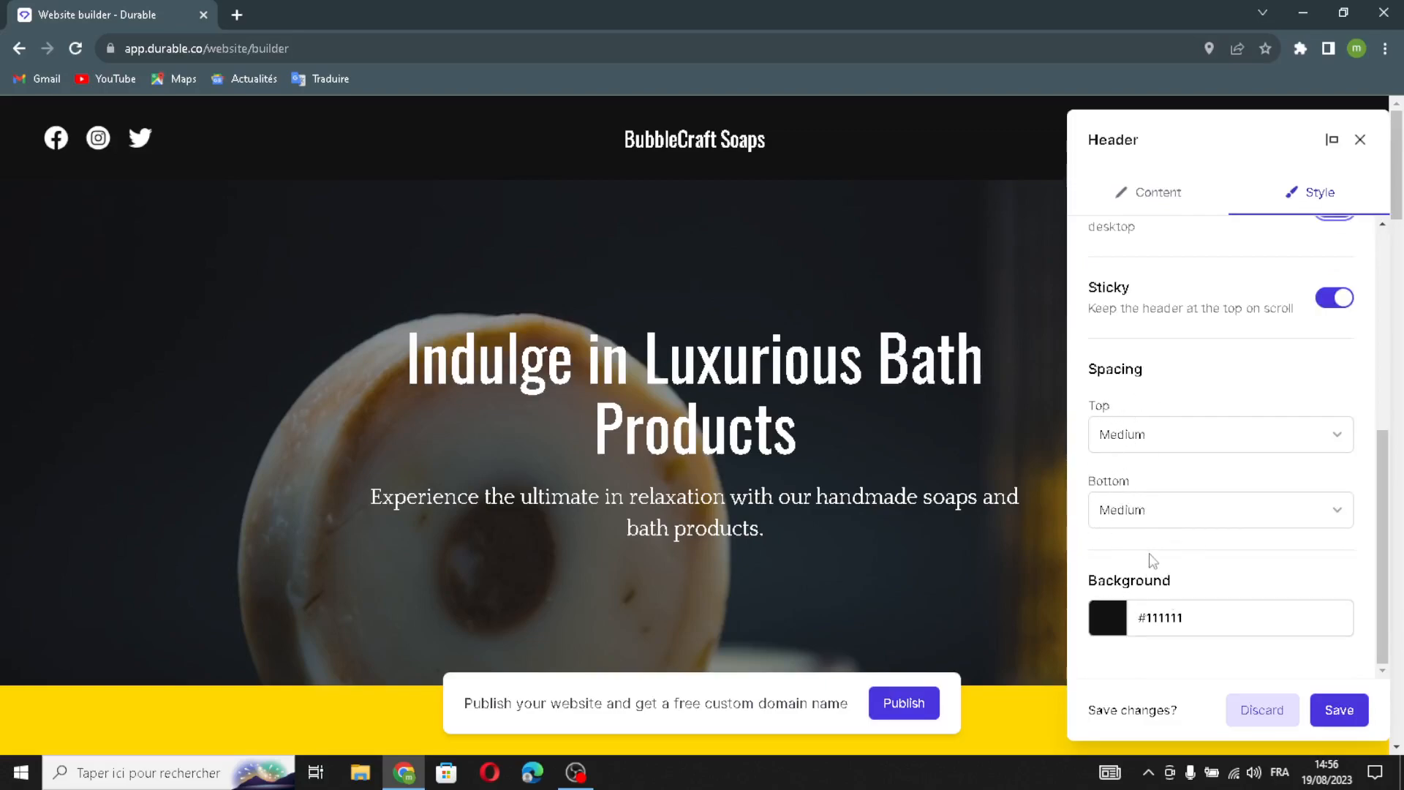
{"action": "left_click", "coordinate": [1113, 616]}
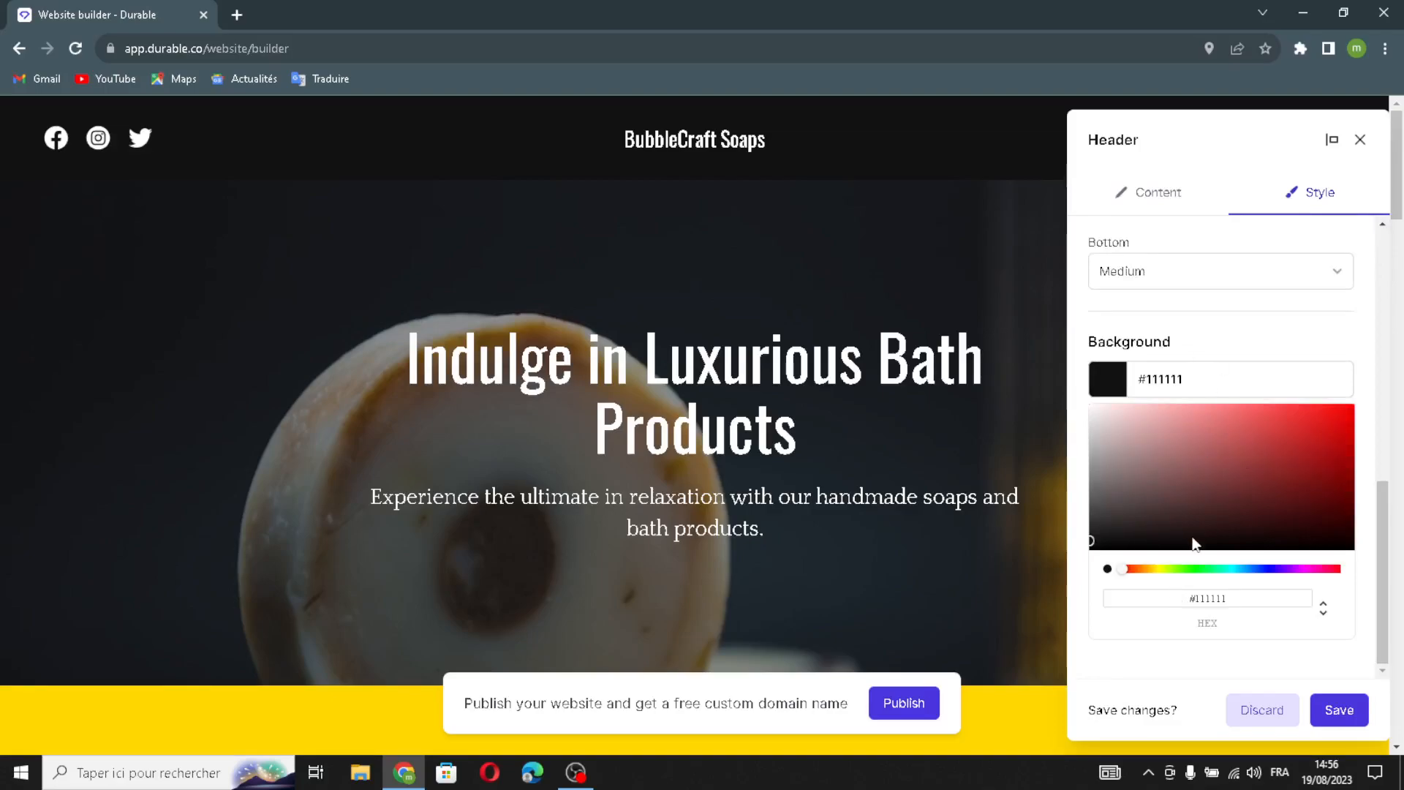
{"action": "left_click", "coordinate": [1359, 716]}
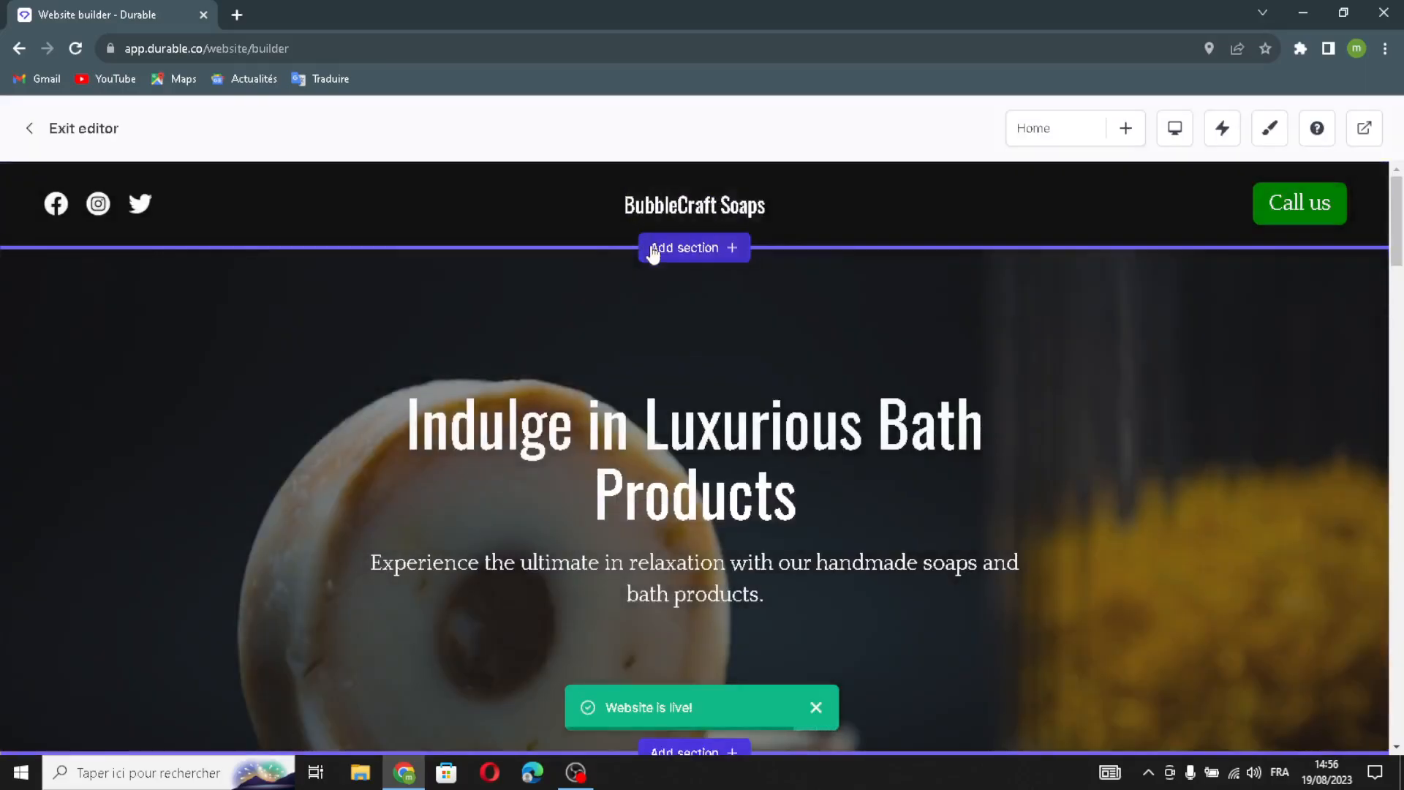
Step: Review the section types that can be added below the header, without adding any
{"action": "left_click", "coordinate": [654, 251]}
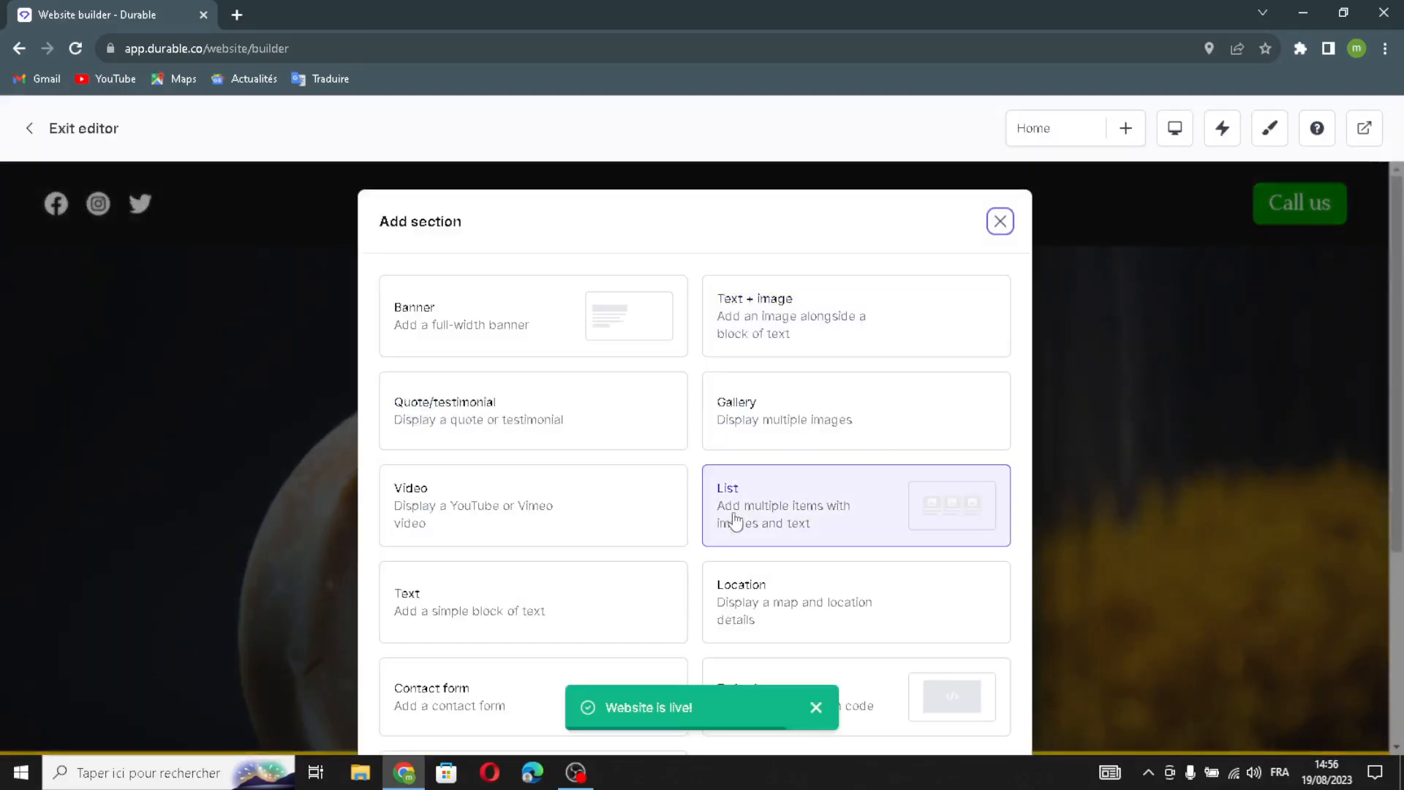
{"action": "scroll", "coordinate": [610, 459], "scroll_direction": "down", "scroll_amount": 3}
{"action": "scroll", "coordinate": [610, 459], "scroll_direction": "down", "scroll_amount": 2}
{"action": "scroll", "coordinate": [687, 439], "scroll_direction": "up", "scroll_amount": 5}
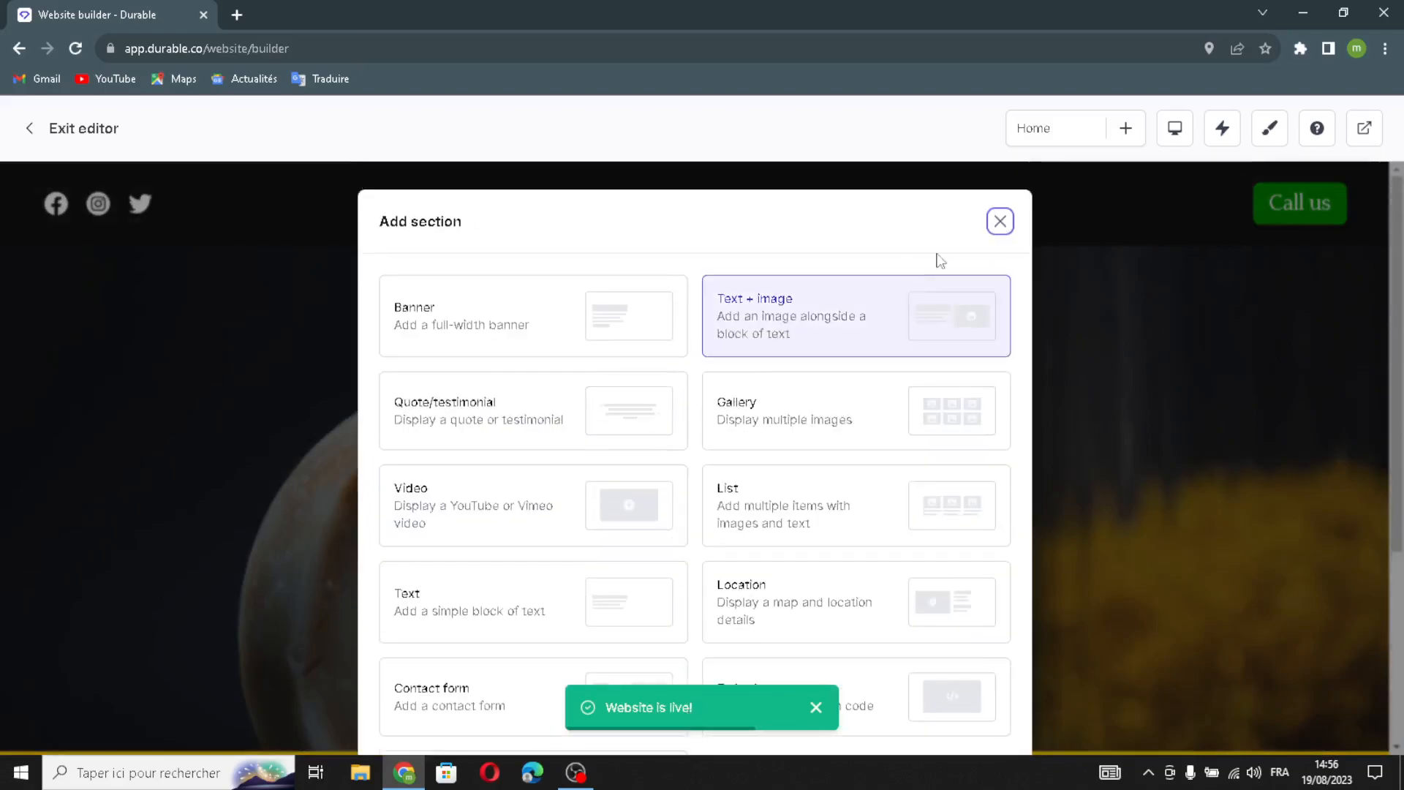
{"action": "left_click", "coordinate": [1175, 454]}
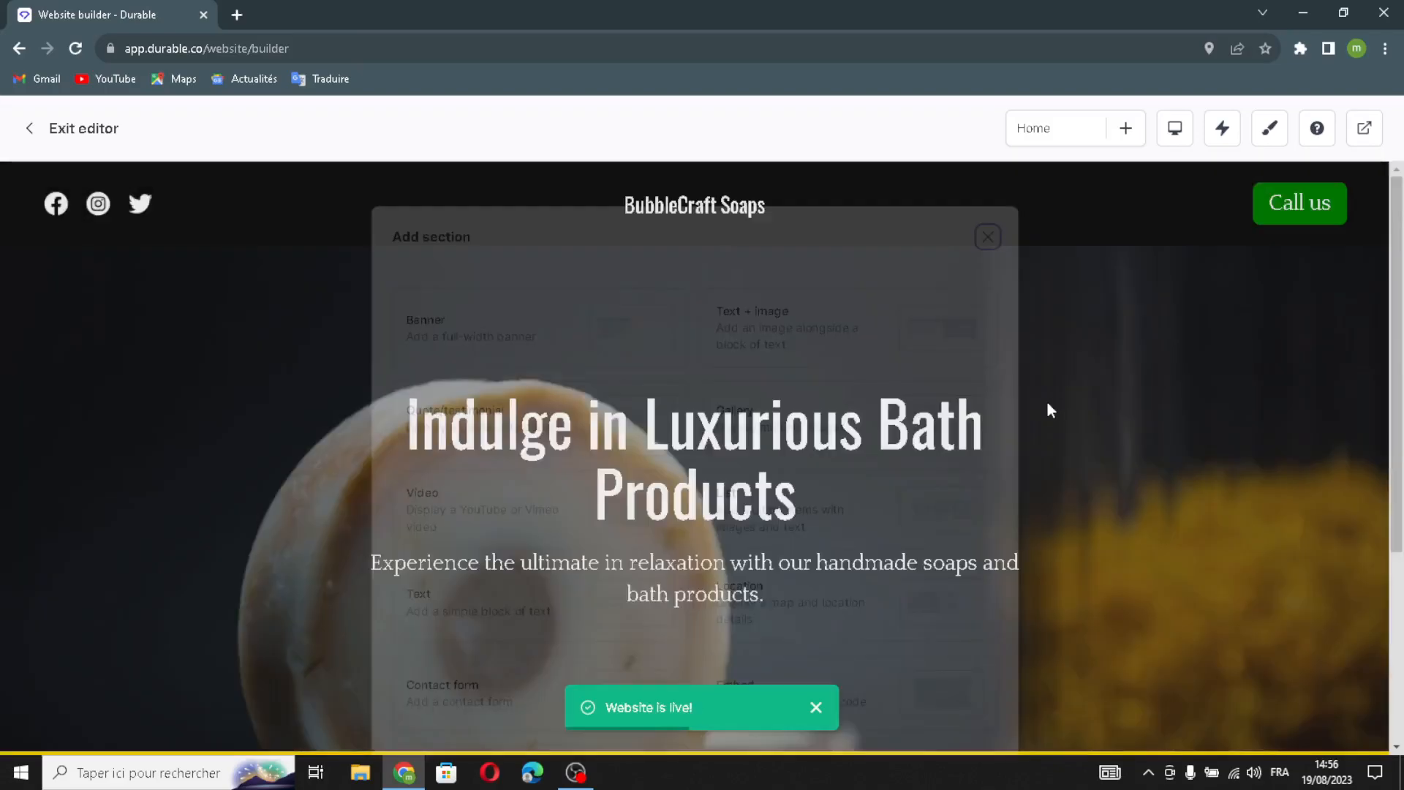
Step: Open the banner section for editing and regenerate its heading and subtext with AI
{"action": "scroll", "coordinate": [558, 307], "scroll_direction": "down", "scroll_amount": 3}
{"action": "scroll", "coordinate": [558, 315], "scroll_direction": "up", "scroll_amount": 2}
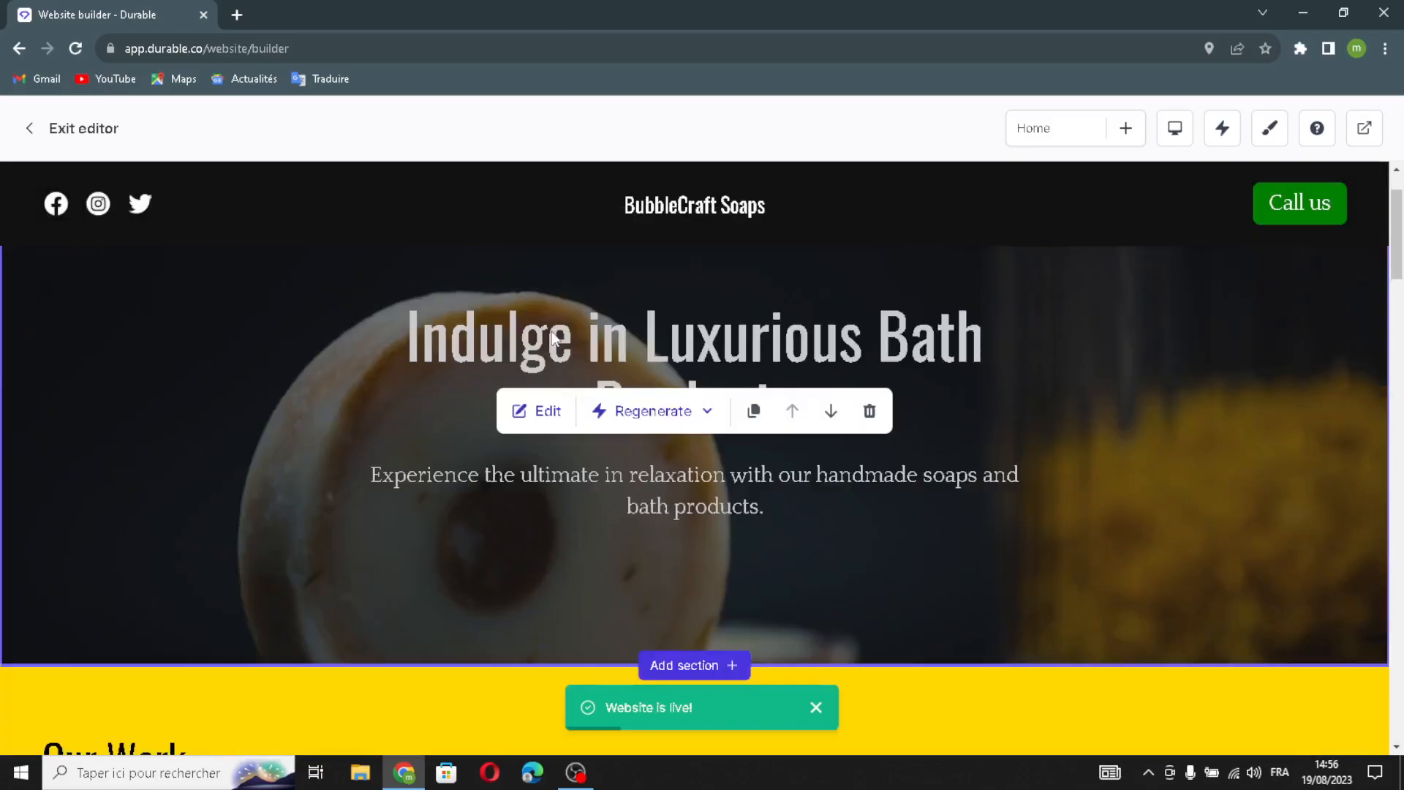
{"action": "left_click", "coordinate": [542, 420]}
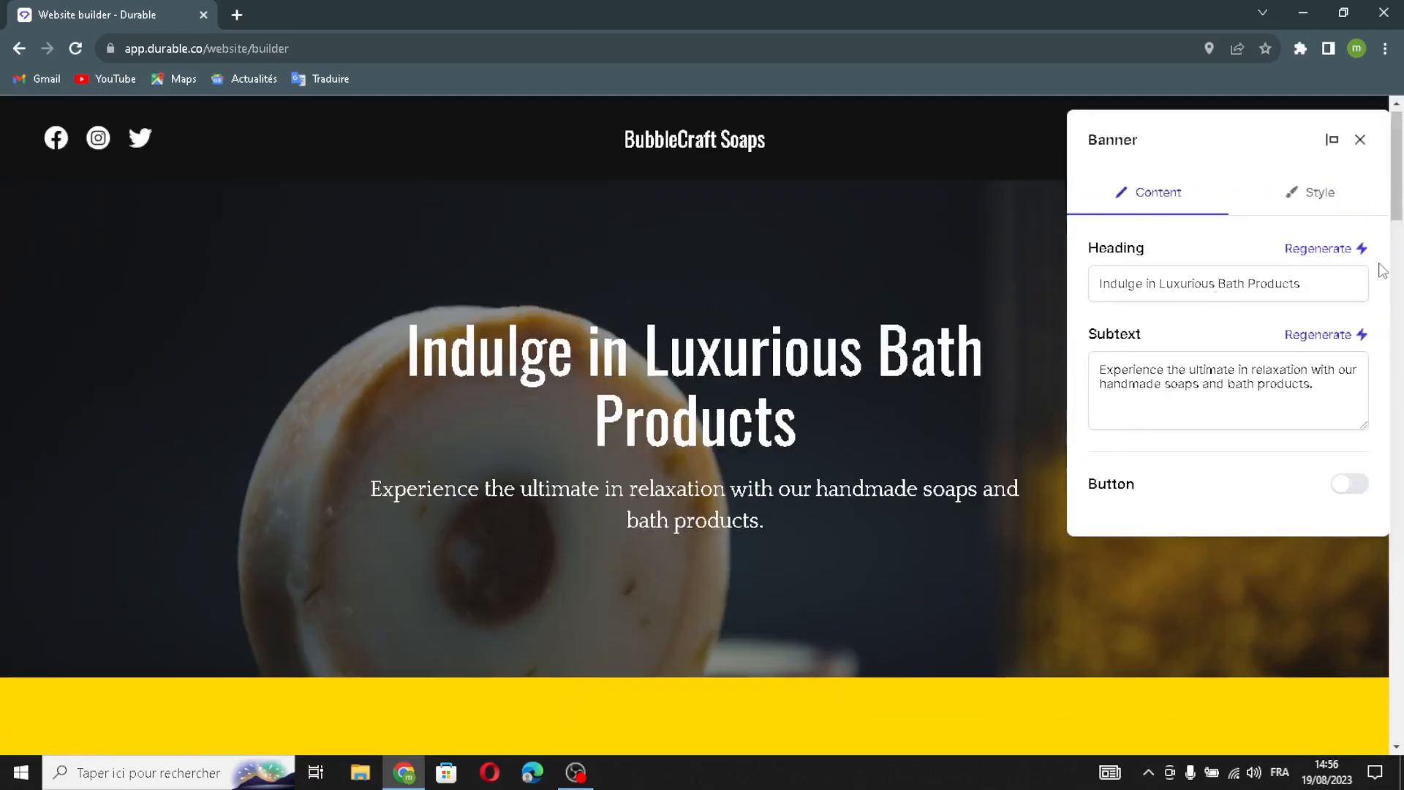
{"action": "left_click", "coordinate": [1320, 249]}
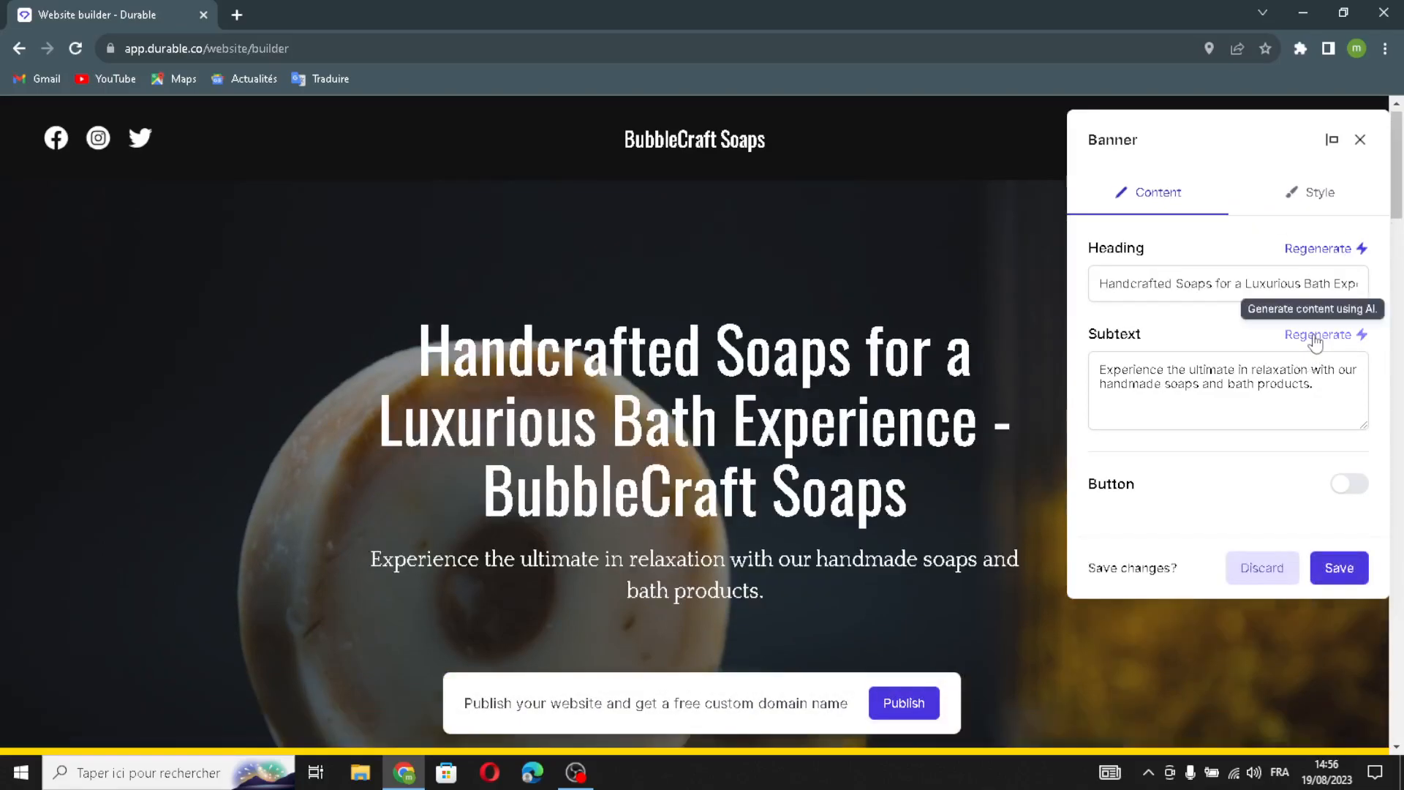
{"action": "mouse_move", "coordinate": [1340, 395]}
{"action": "left_mouse_down"}
{"action": "mouse_move", "coordinate": [1111, 373]}
{"action": "mouse_move", "coordinate": [1351, 404]}
{"action": "left_mouse_up"}
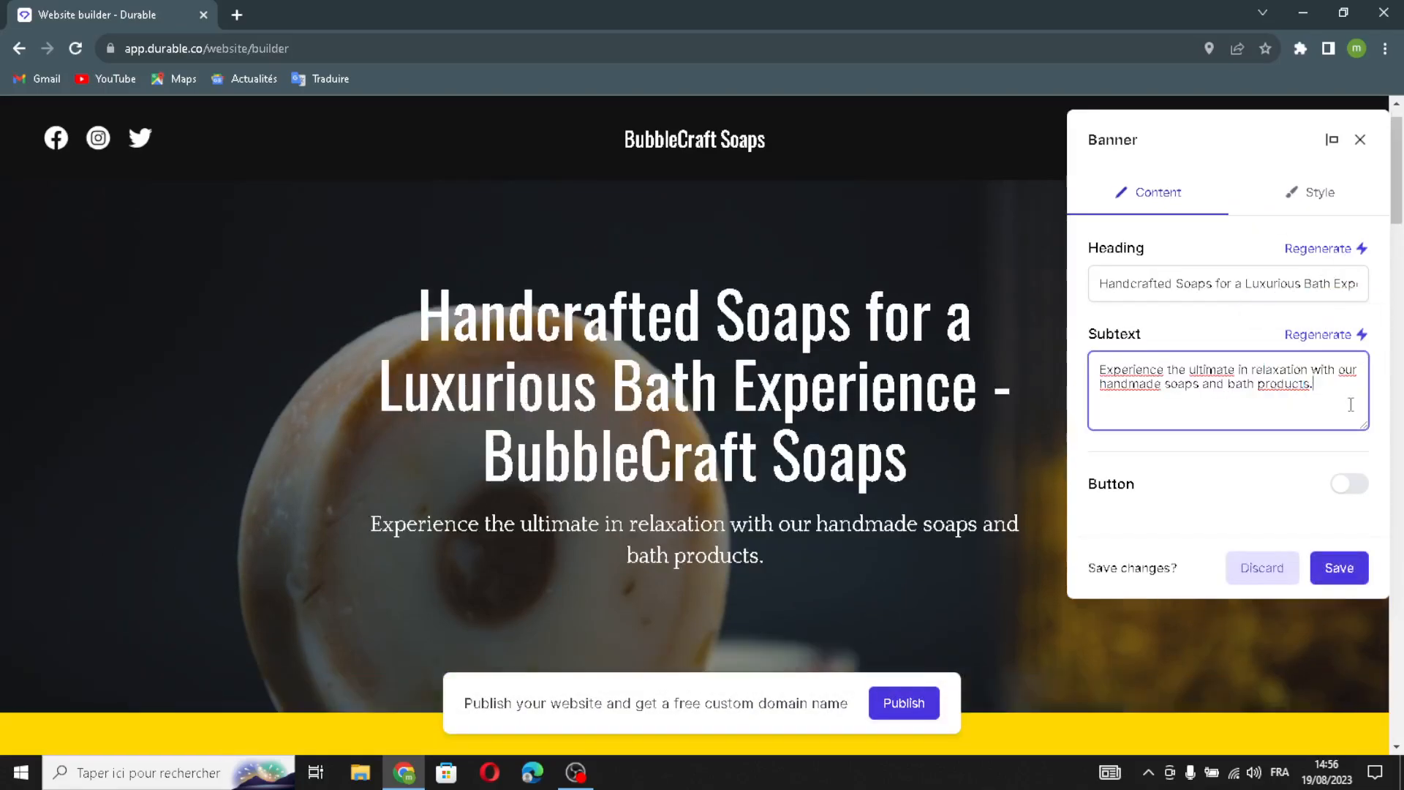
{"action": "left_click", "coordinate": [1331, 334]}
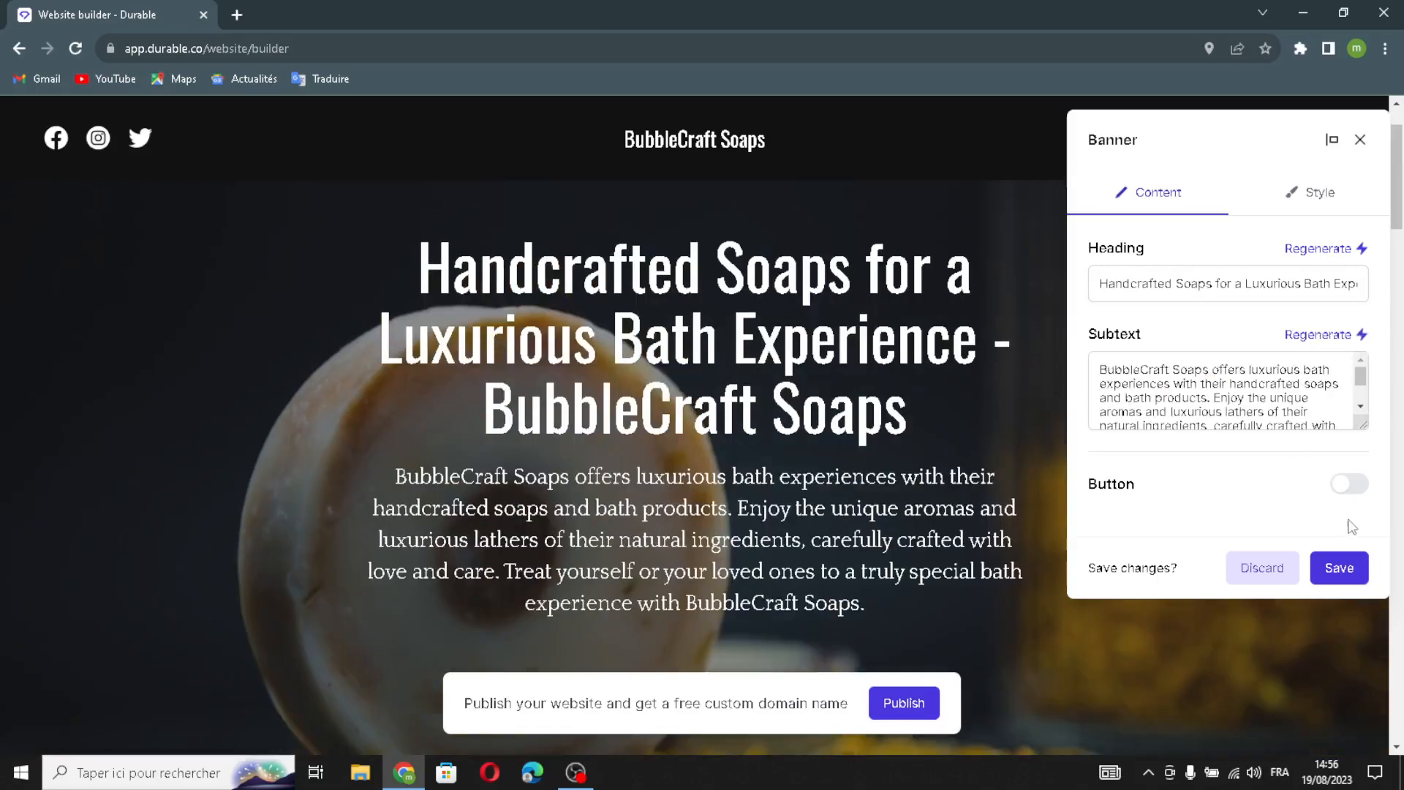
Step: Enable a button in the banner and review its label, link and new-page settings
{"action": "left_click", "coordinate": [1349, 484]}
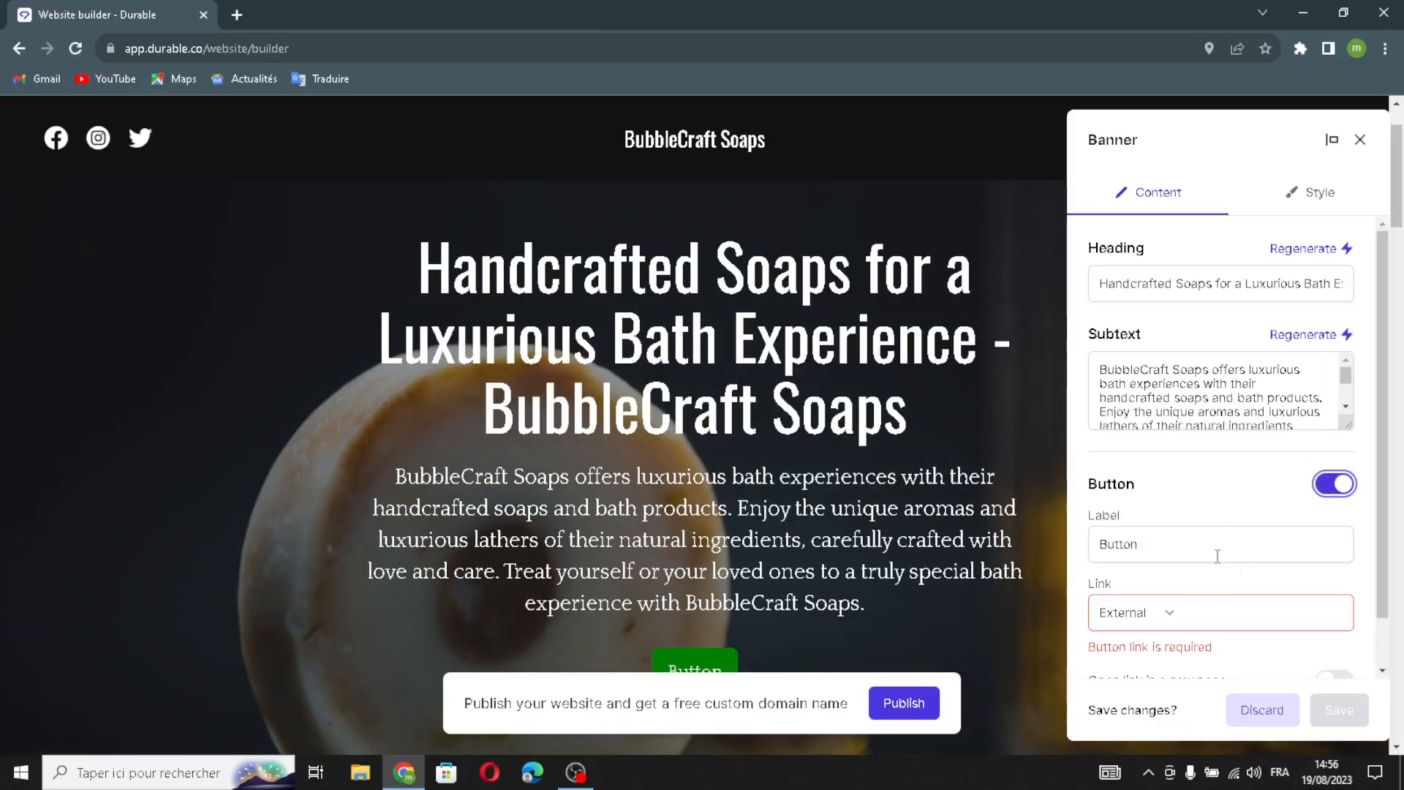
{"action": "left_click_drag", "start_coordinate": [1226, 541], "coordinate": [1072, 540]}
{"action": "left_click", "coordinate": [1202, 541]}
{"action": "left_click", "coordinate": [1218, 614]}
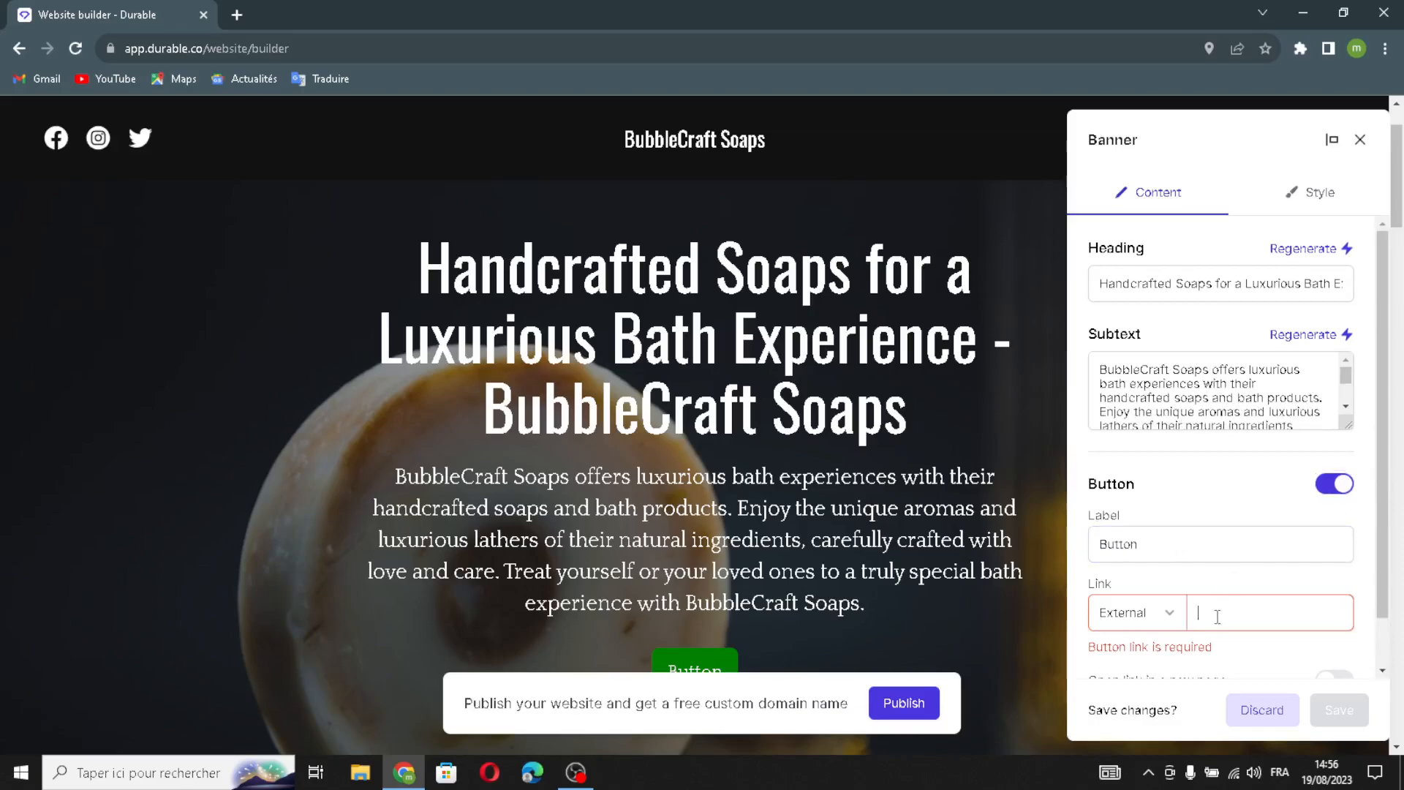
{"action": "scroll", "coordinate": [1203, 662], "scroll_direction": "down", "scroll_amount": 1}
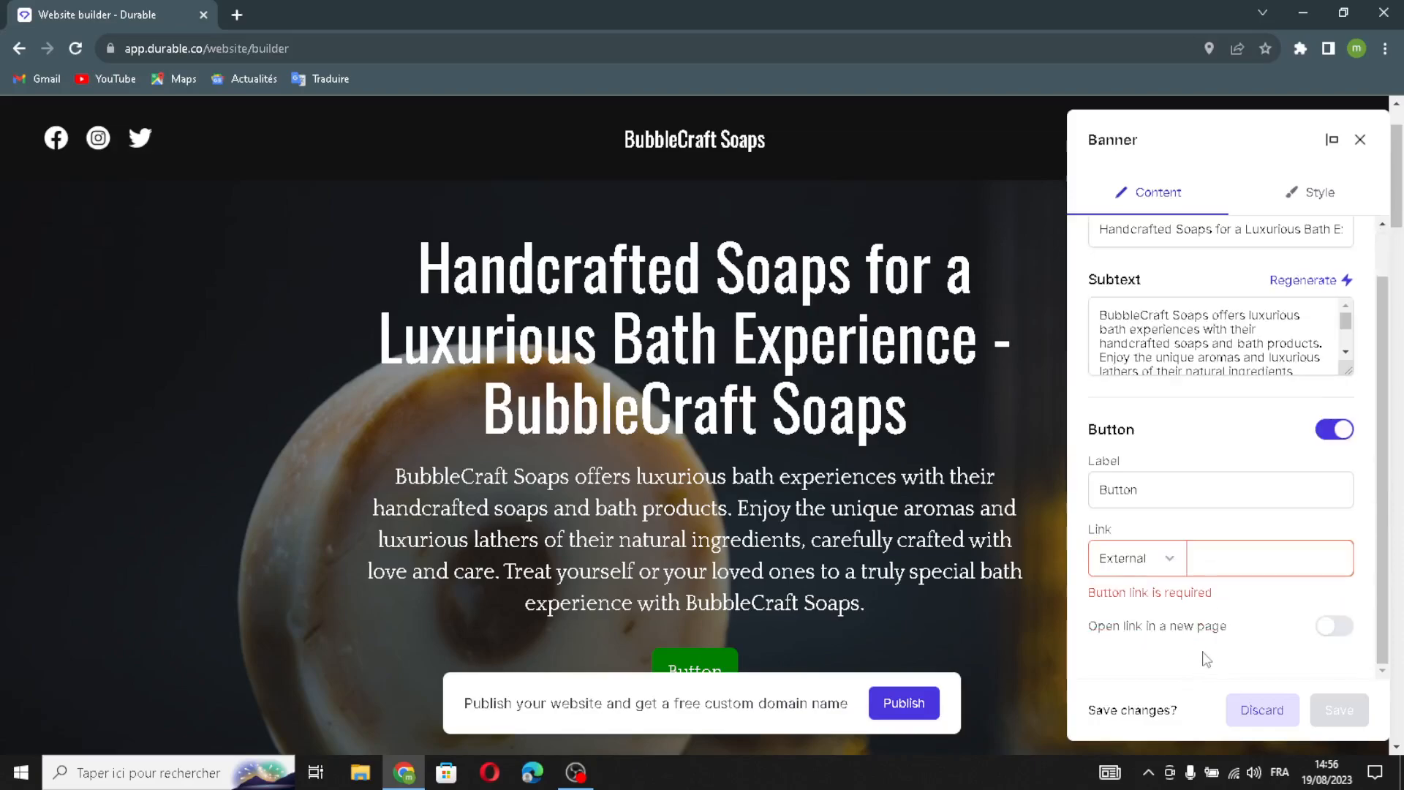
Step: Examine the banner's style settings, including the top and bottom spacing options
{"action": "left_click", "coordinate": [1321, 197]}
{"action": "scroll", "coordinate": [1310, 260], "scroll_direction": "down", "scroll_amount": 1}
{"action": "scroll", "coordinate": [1214, 329], "scroll_direction": "up", "scroll_amount": 1}
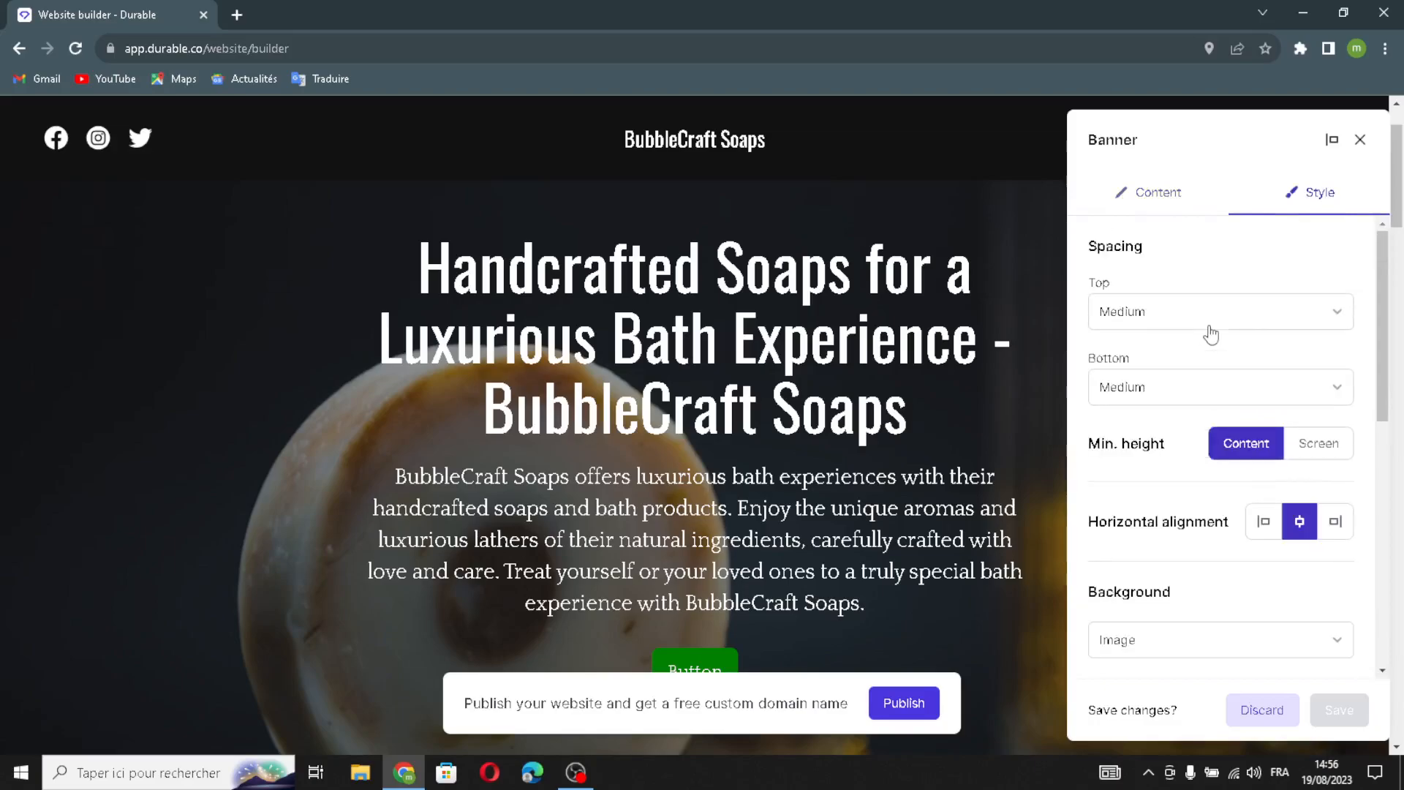
{"action": "left_click", "coordinate": [1166, 313]}
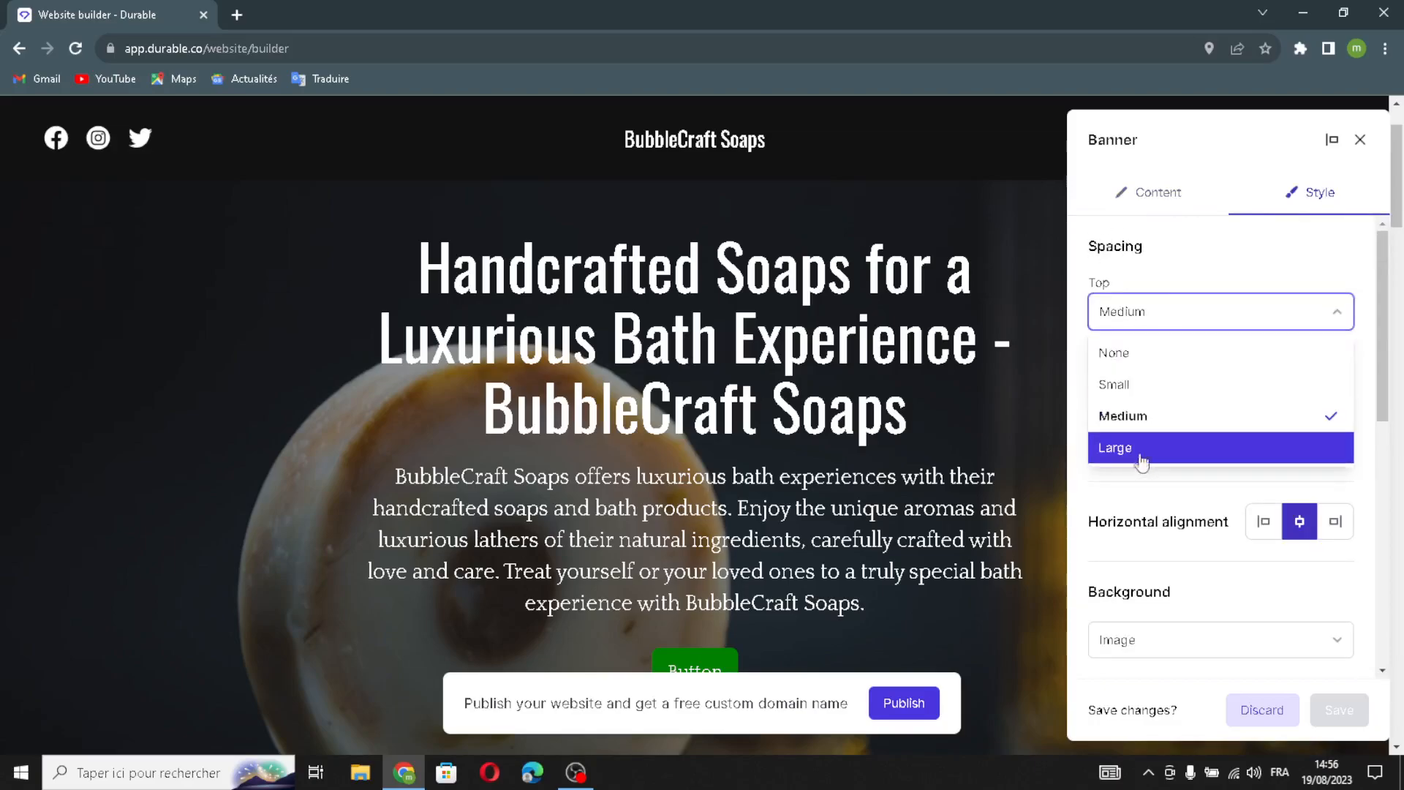
{"action": "left_click", "coordinate": [1172, 324]}
{"action": "left_click", "coordinate": [1154, 386]}
{"action": "left_click", "coordinate": [1153, 392]}
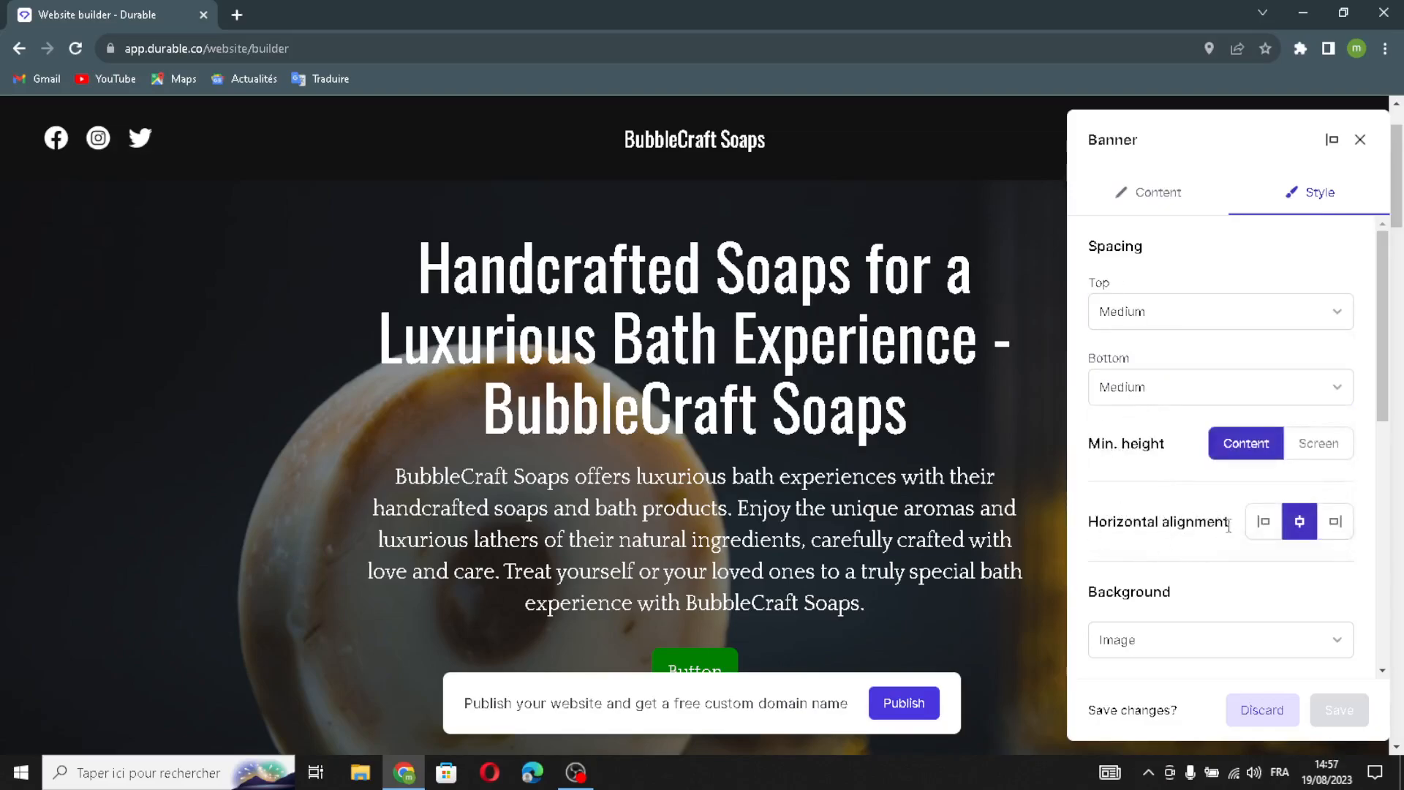
Step: Try right alignment for the banner content and set its horizontal alignment to left
{"action": "left_click", "coordinate": [1259, 519]}
{"action": "left_click", "coordinate": [1337, 522]}
{"action": "left_click", "coordinate": [1264, 522]}
Step: Review the banner's background image settings and regenerate the image with AI
{"action": "scroll", "coordinate": [1263, 545], "scroll_direction": "down", "scroll_amount": 2}
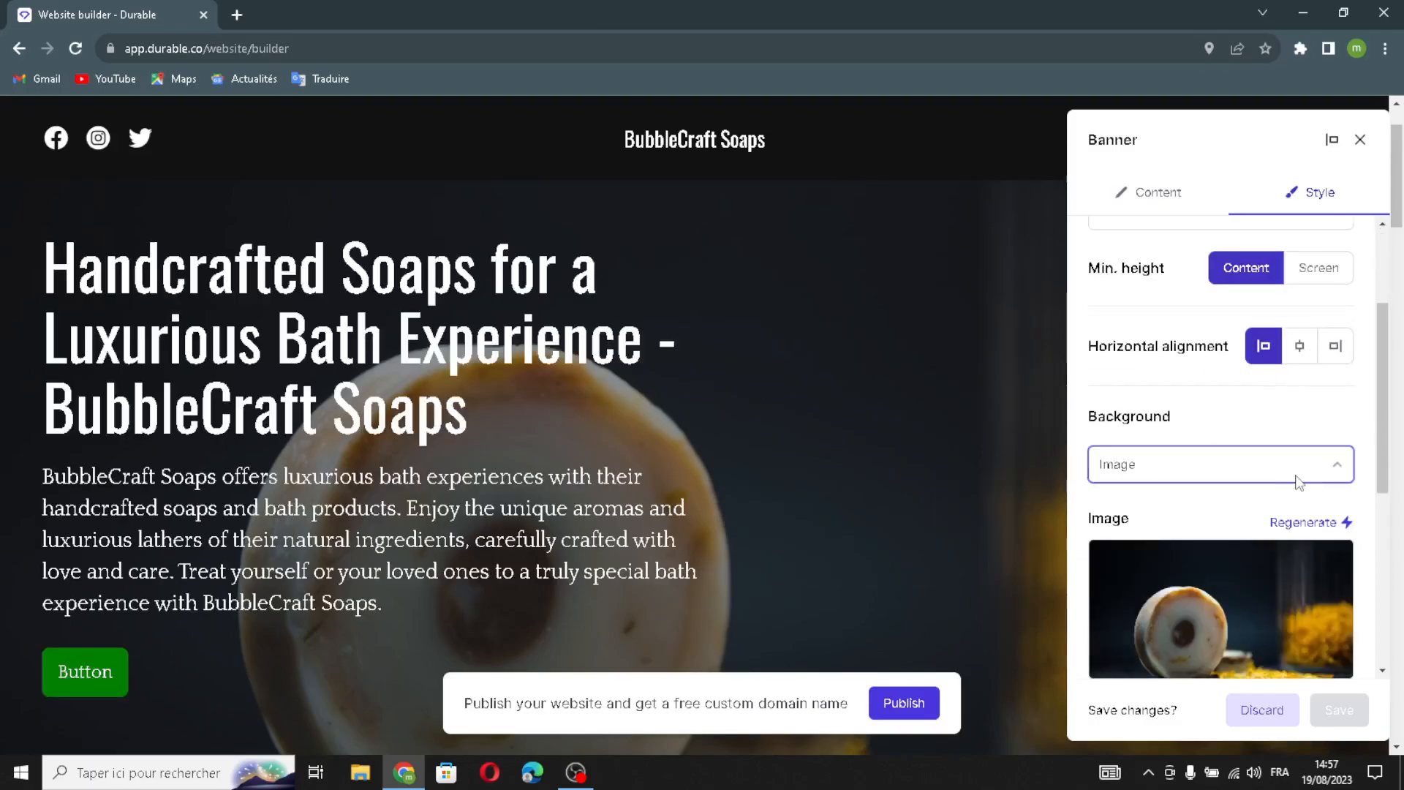
{"action": "scroll", "coordinate": [1202, 549], "scroll_direction": "down", "scroll_amount": 2}
{"action": "scroll", "coordinate": [1202, 548], "scroll_direction": "down", "scroll_amount": 2}
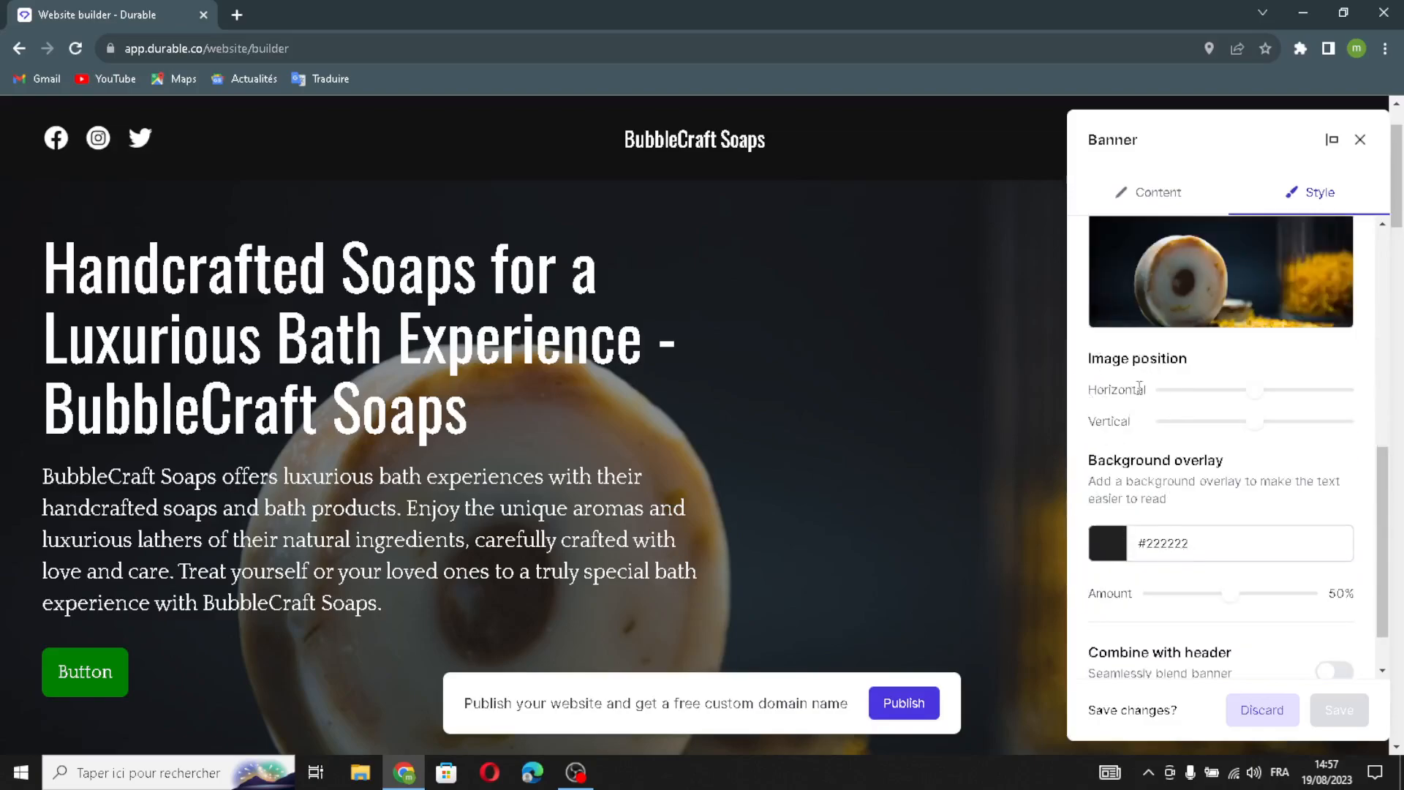
{"action": "scroll", "coordinate": [1179, 481], "scroll_direction": "up", "scroll_amount": 2}
{"action": "left_click", "coordinate": [1309, 347]}
{"action": "mouse_move", "coordinate": [1182, 491]}
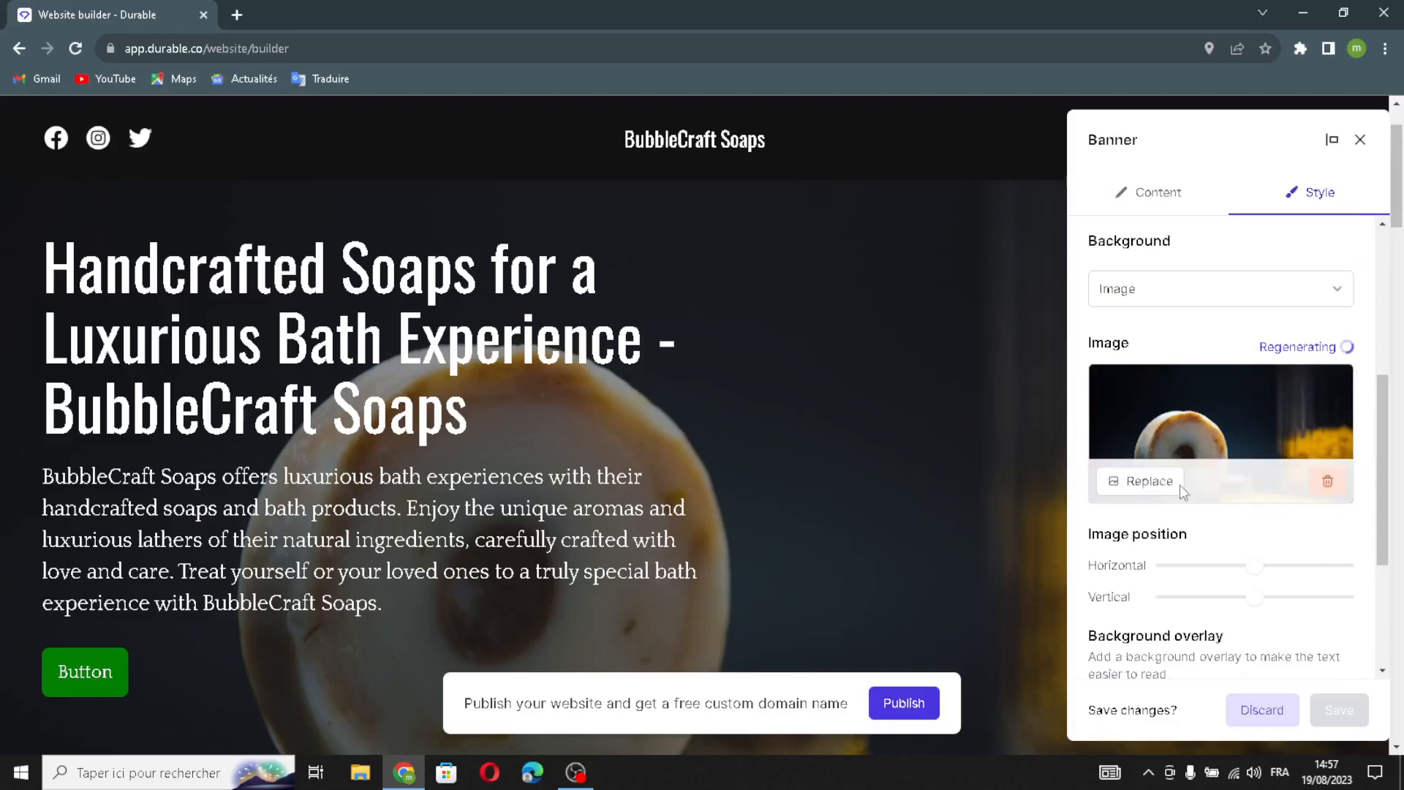
Step: Enable combining the banner background with the header and close the banner editor, keeping the changes
{"action": "scroll", "coordinate": [1163, 475], "scroll_direction": "down", "scroll_amount": 3}
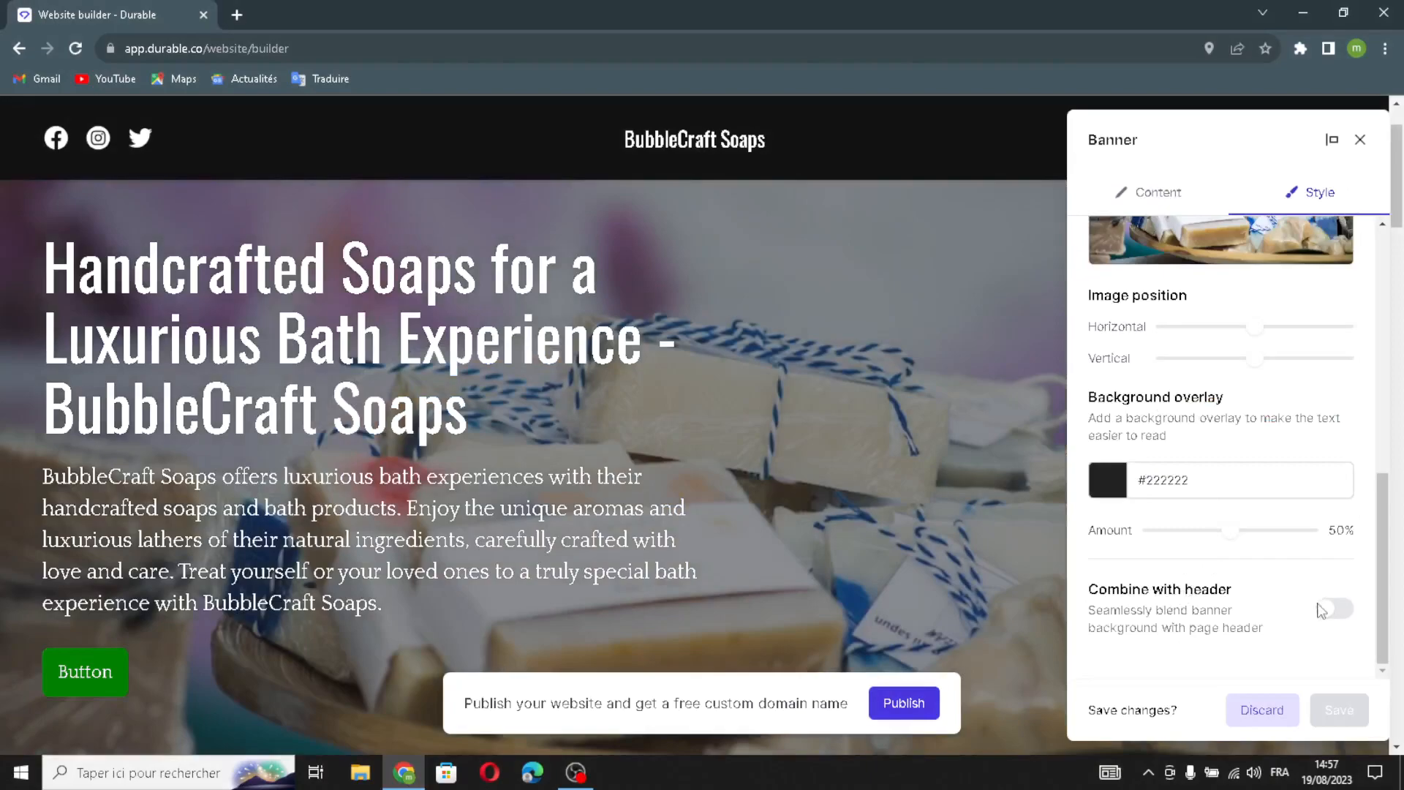
{"action": "left_click", "coordinate": [1321, 610]}
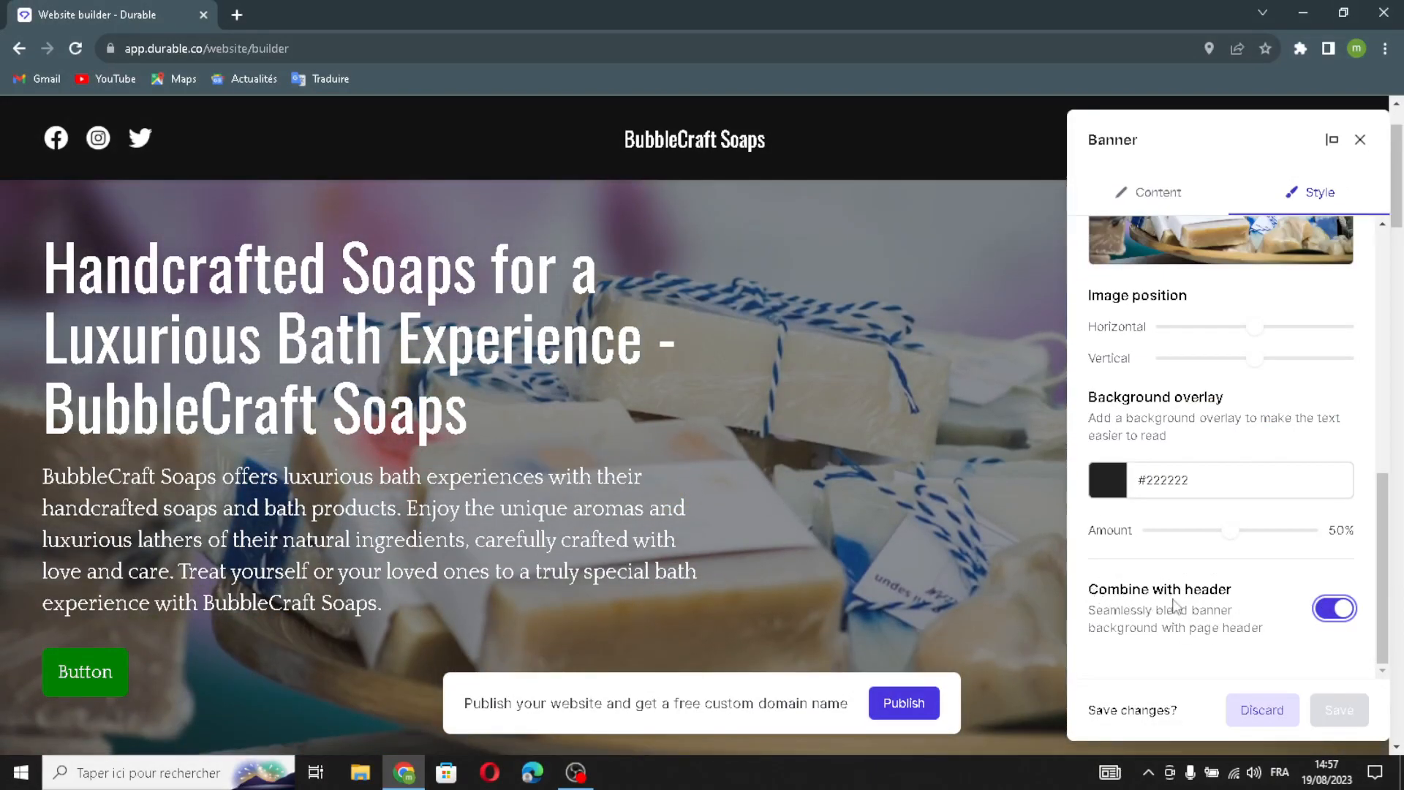
{"action": "left_click", "coordinate": [1360, 141]}
{"action": "left_click", "coordinate": [848, 476]}
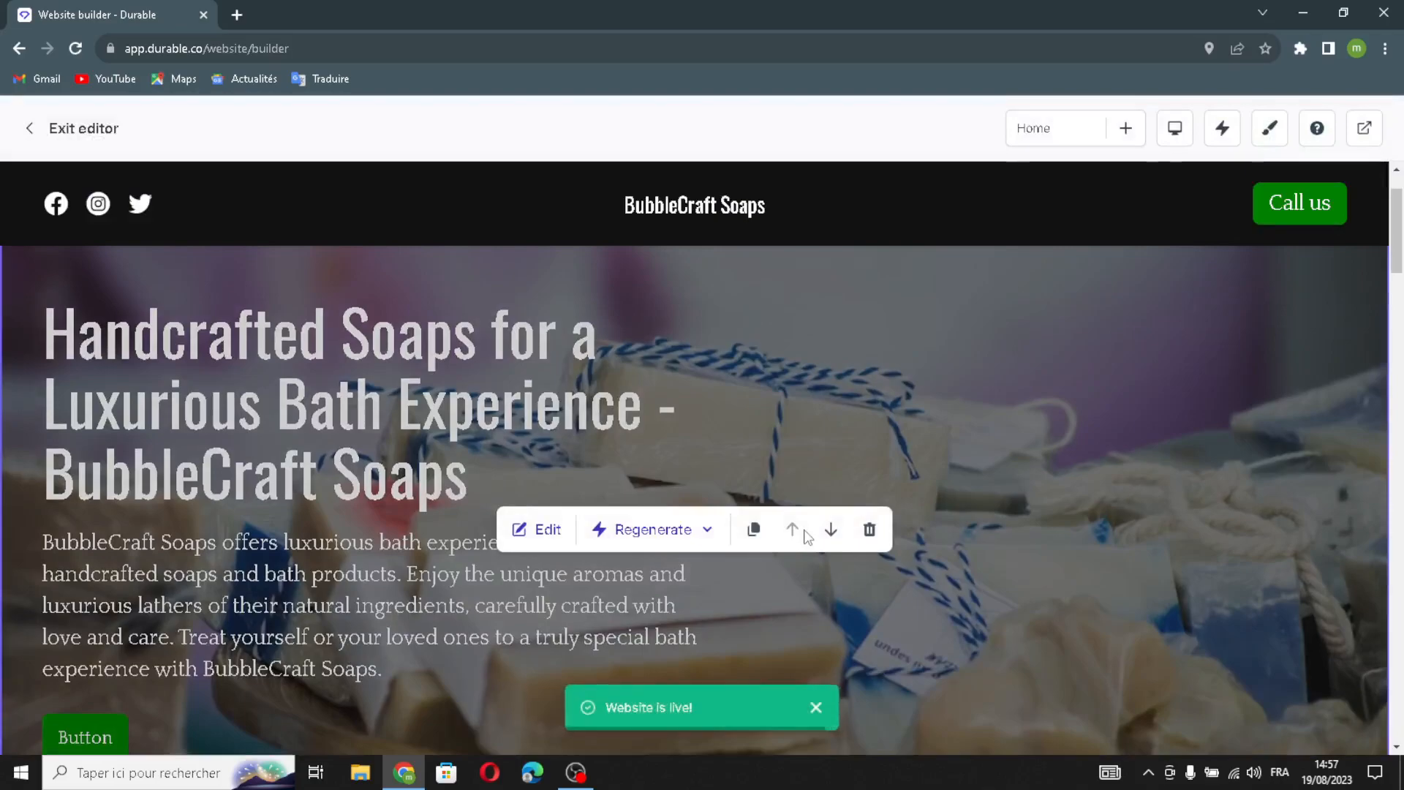
Step: Open the Our Work gallery section for editing and generate images for it with AI
{"action": "scroll", "coordinate": [806, 534], "scroll_direction": "down", "scroll_amount": 10}
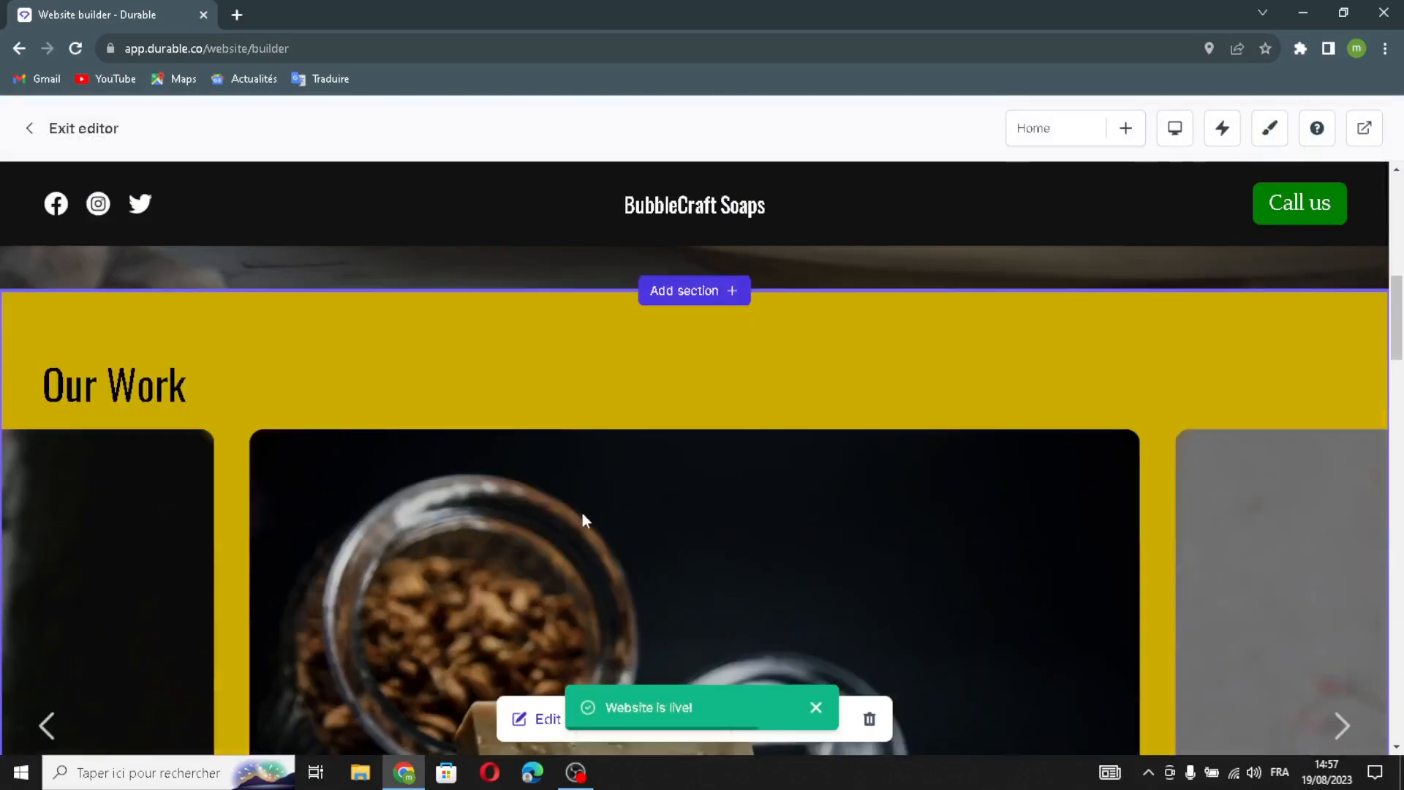
{"action": "scroll", "coordinate": [571, 519], "scroll_direction": "down", "scroll_amount": 8}
{"action": "scroll", "coordinate": [575, 534], "scroll_direction": "up", "scroll_amount": 5}
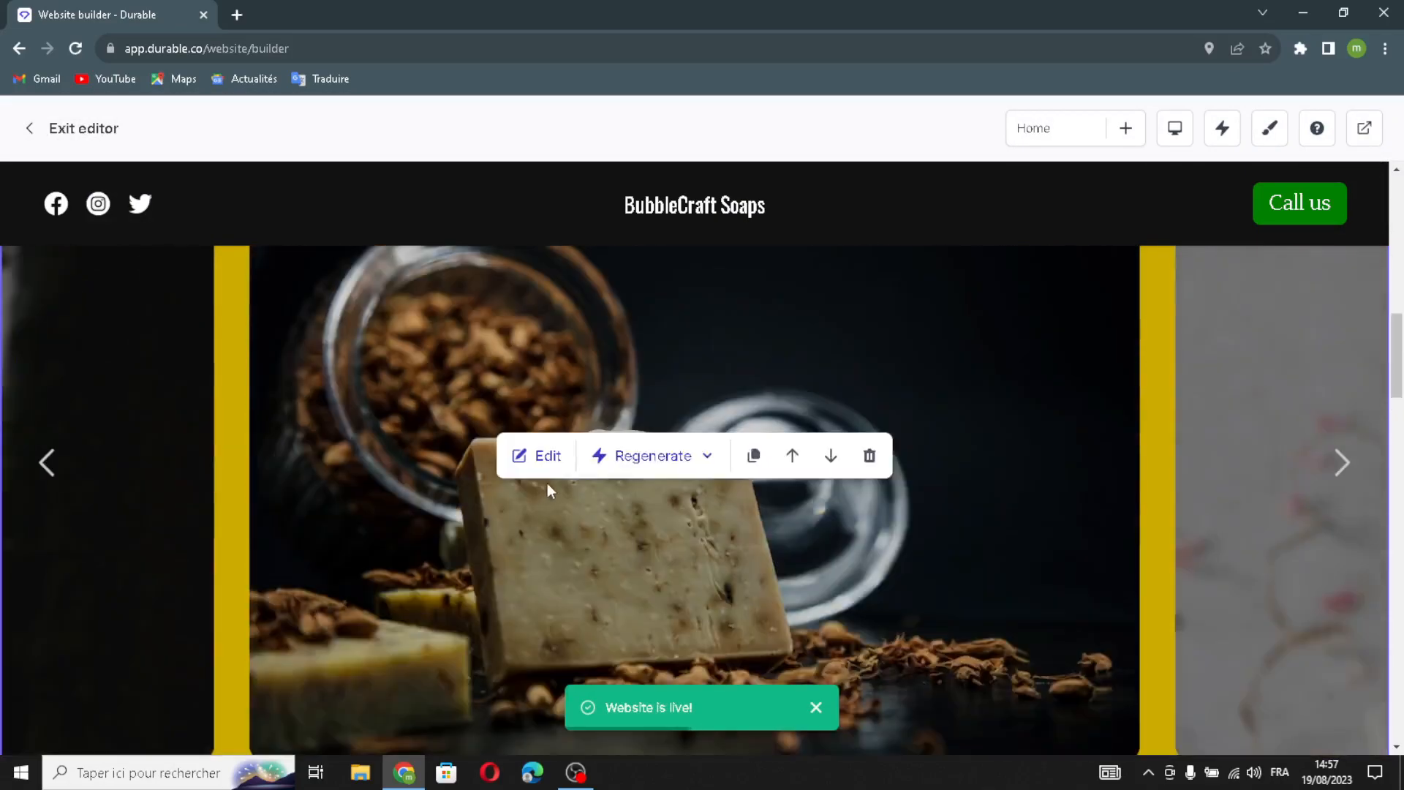
{"action": "left_click", "coordinate": [539, 456]}
{"action": "left_click_drag", "start_coordinate": [1226, 280], "coordinate": [1261, 340]}
{"action": "left_click", "coordinate": [1319, 368]}
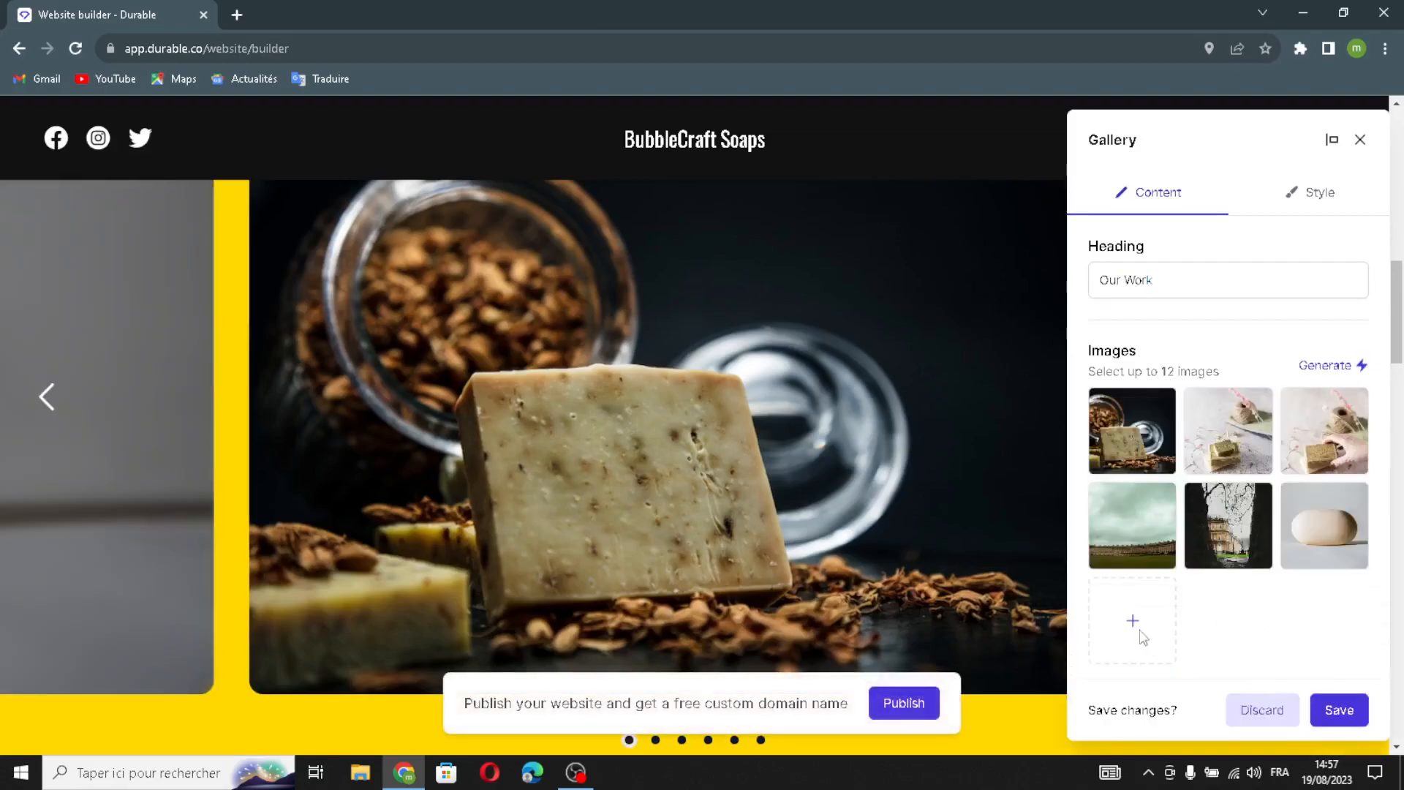
Step: Insert the plain soap bar image from the media library into the Our Work gallery and save the section
{"action": "left_click", "coordinate": [1147, 640]}
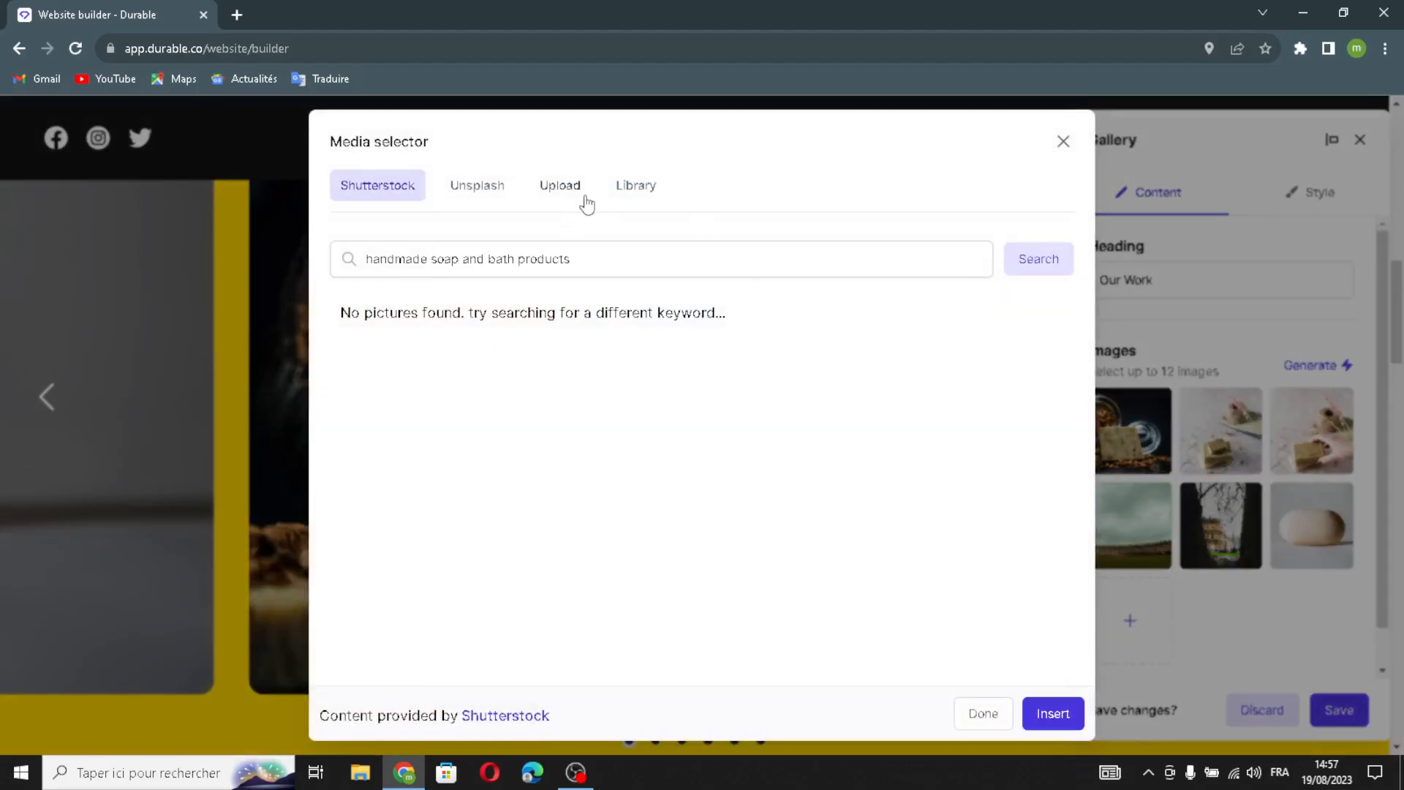
{"action": "left_click", "coordinate": [560, 187]}
{"action": "left_click", "coordinate": [236, 14]}
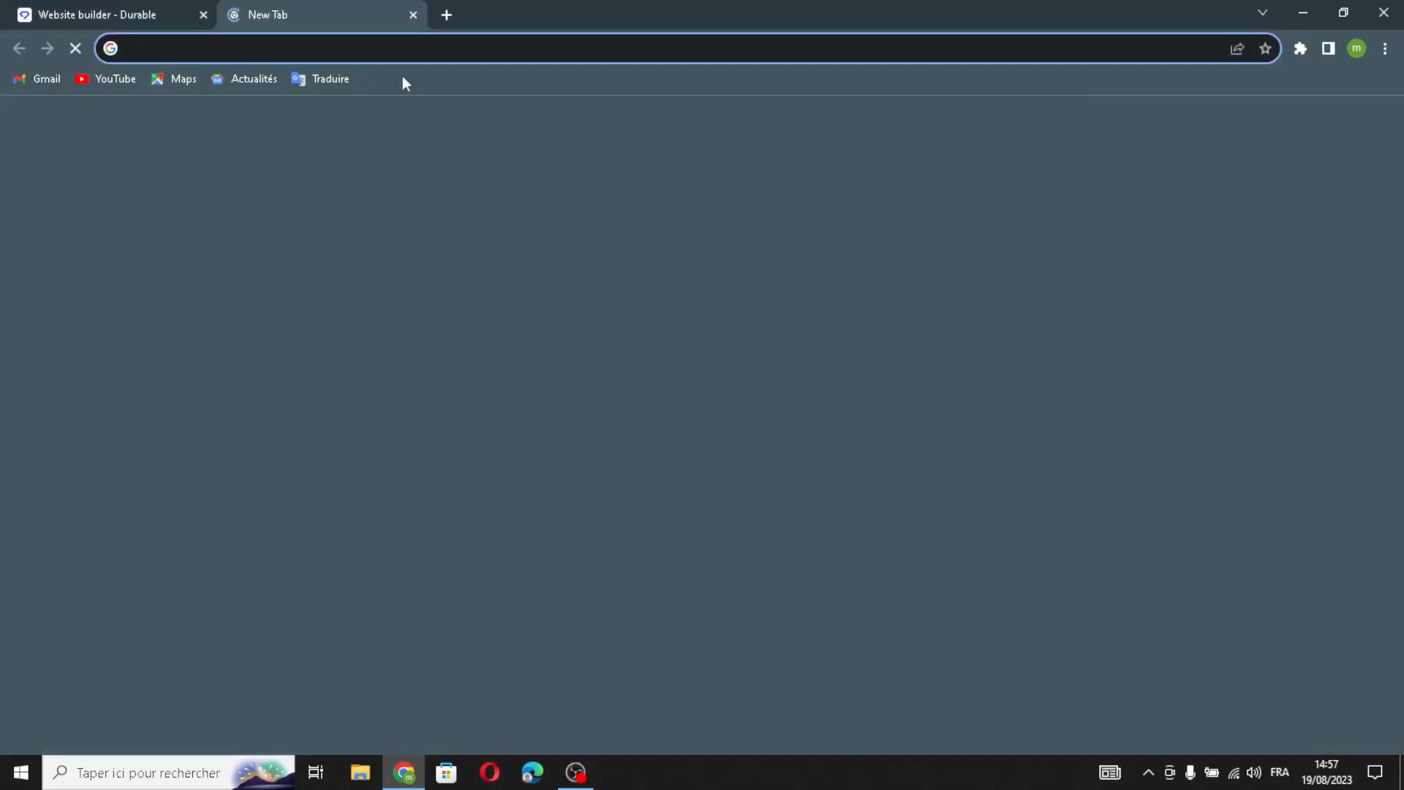
{"action": "left_click", "coordinate": [413, 14]}
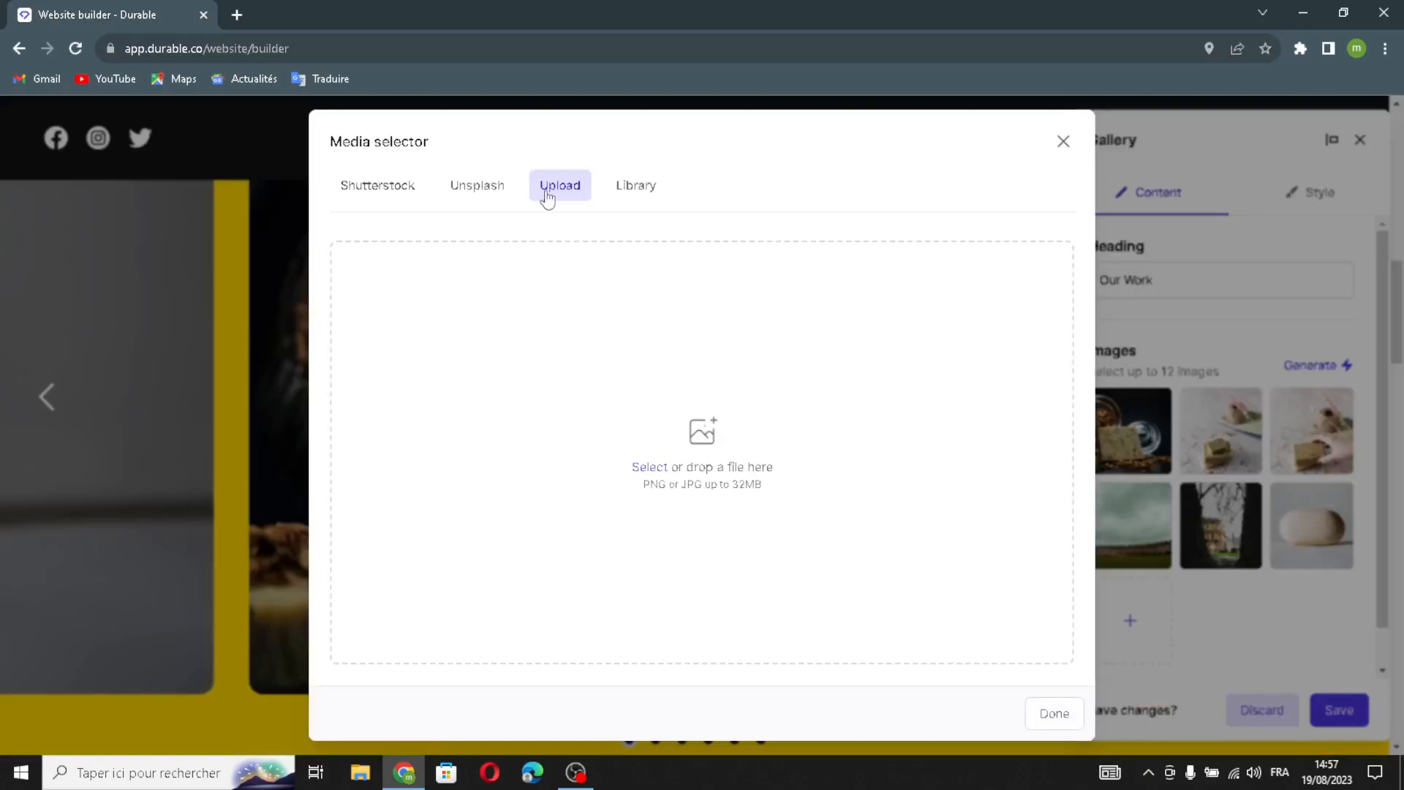
{"action": "left_click", "coordinate": [647, 184]}
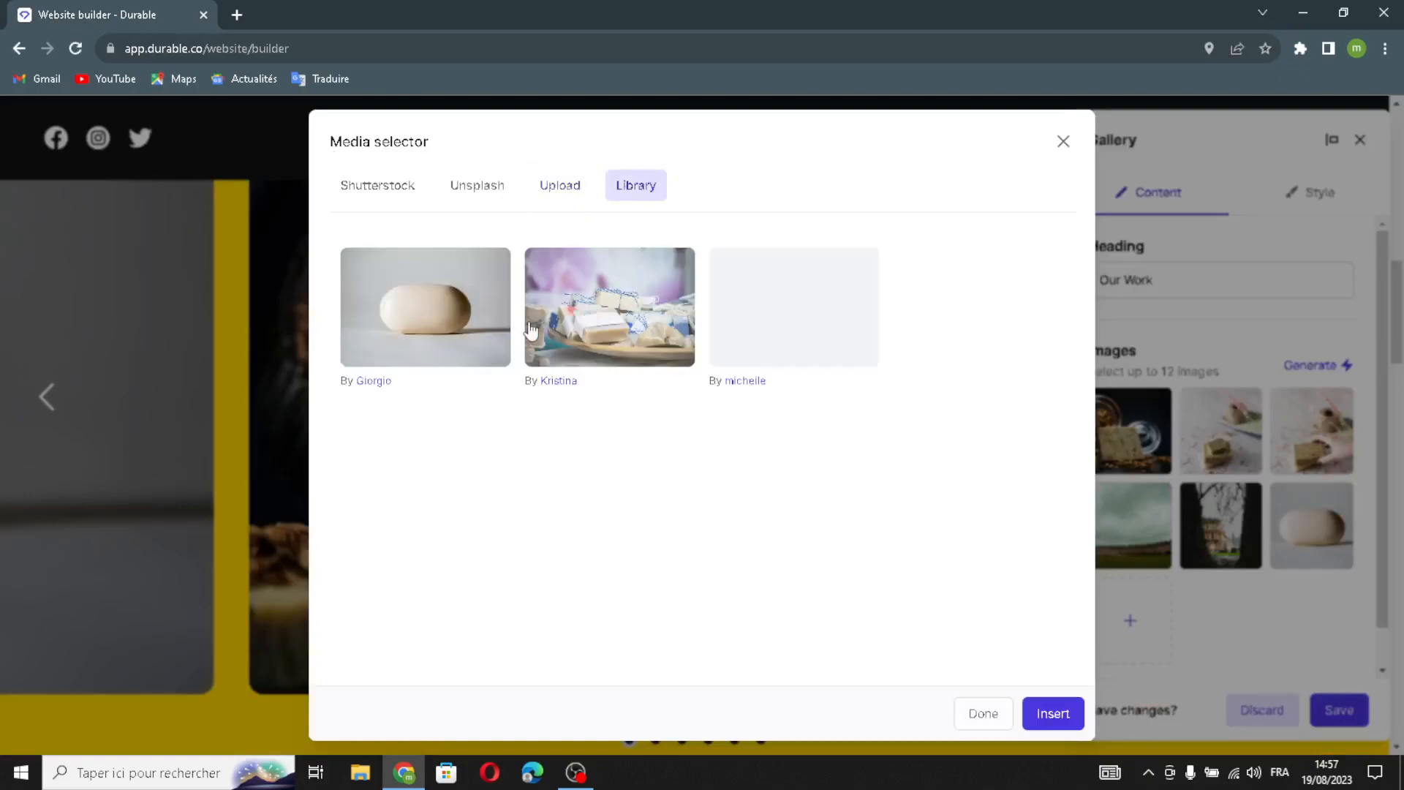
{"action": "left_click", "coordinate": [490, 352]}
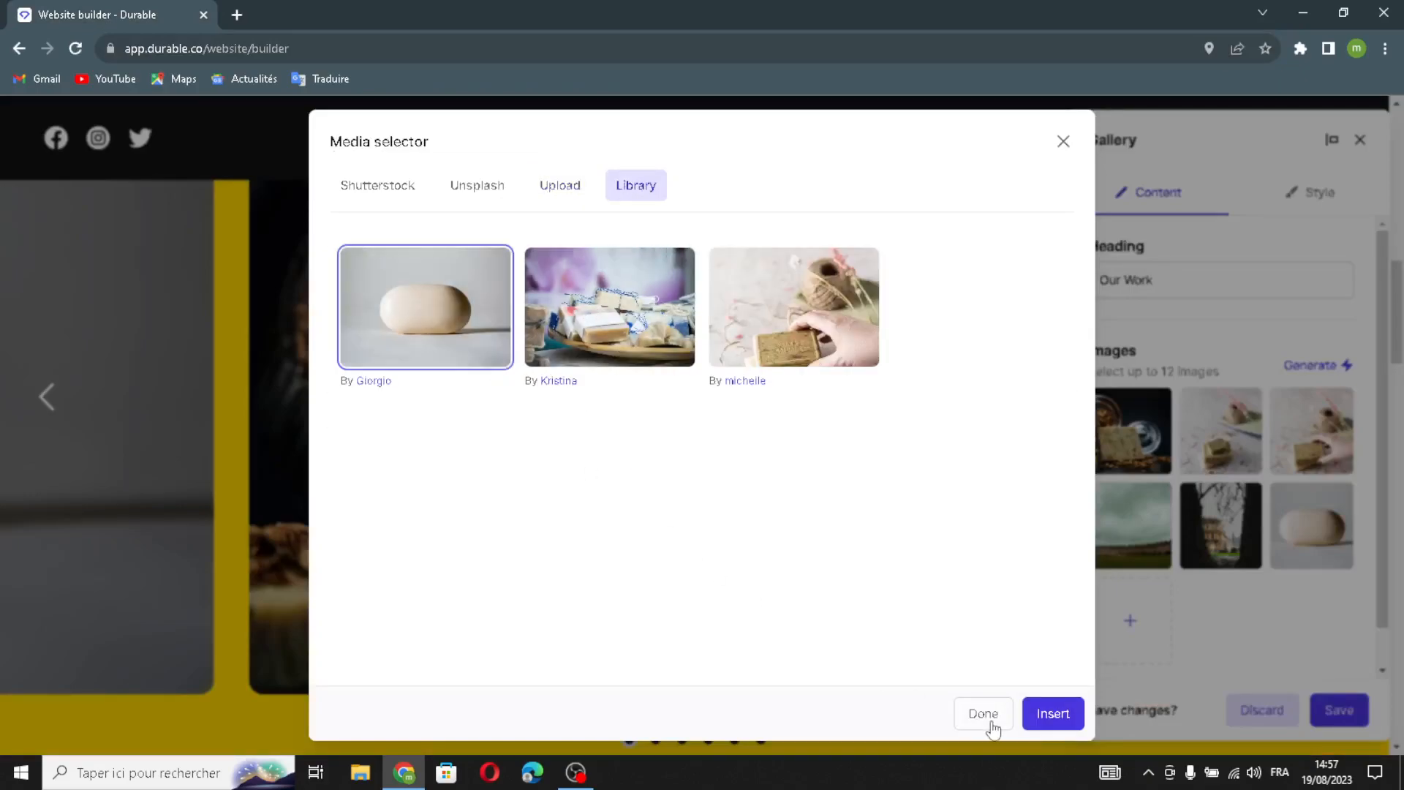
{"action": "left_click", "coordinate": [1041, 715]}
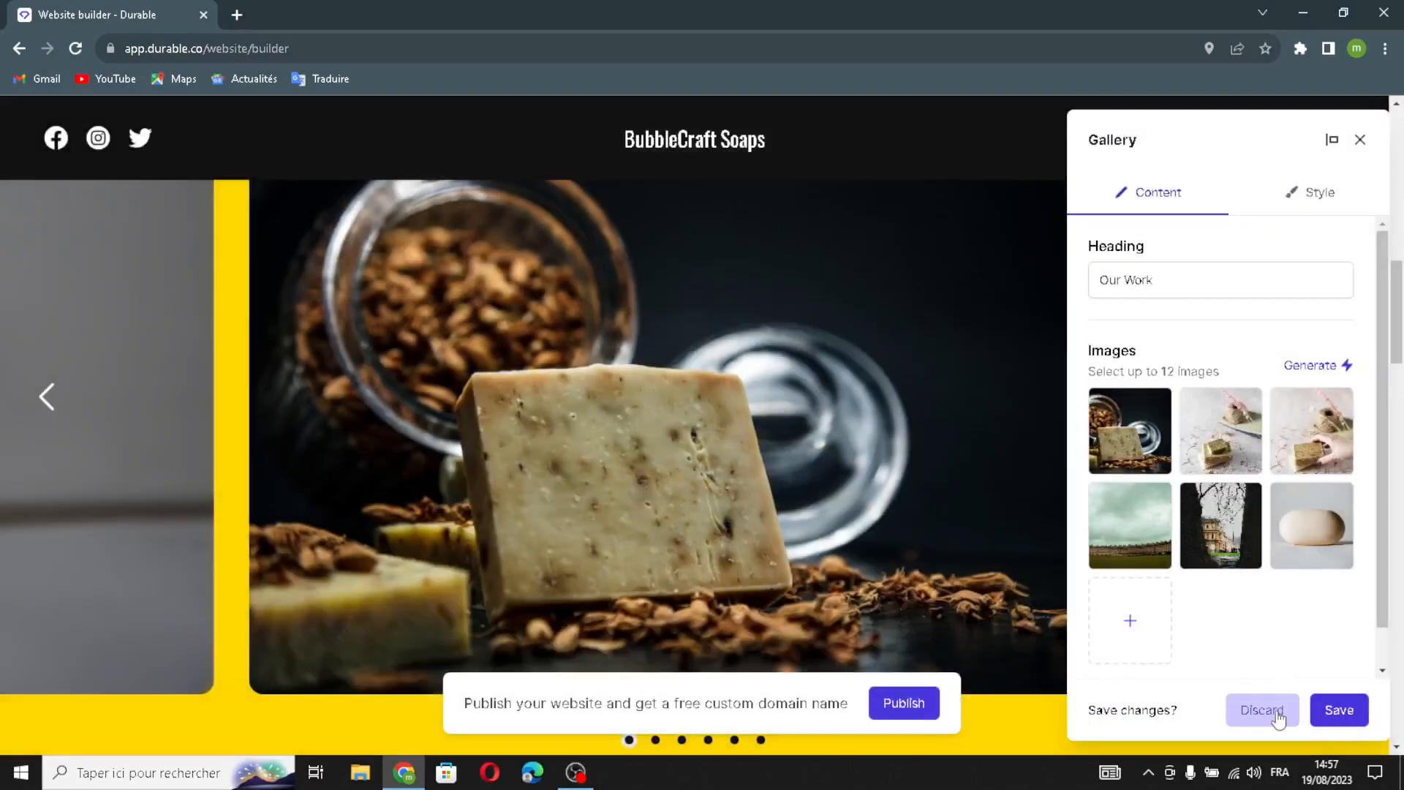
{"action": "left_click", "coordinate": [1331, 709]}
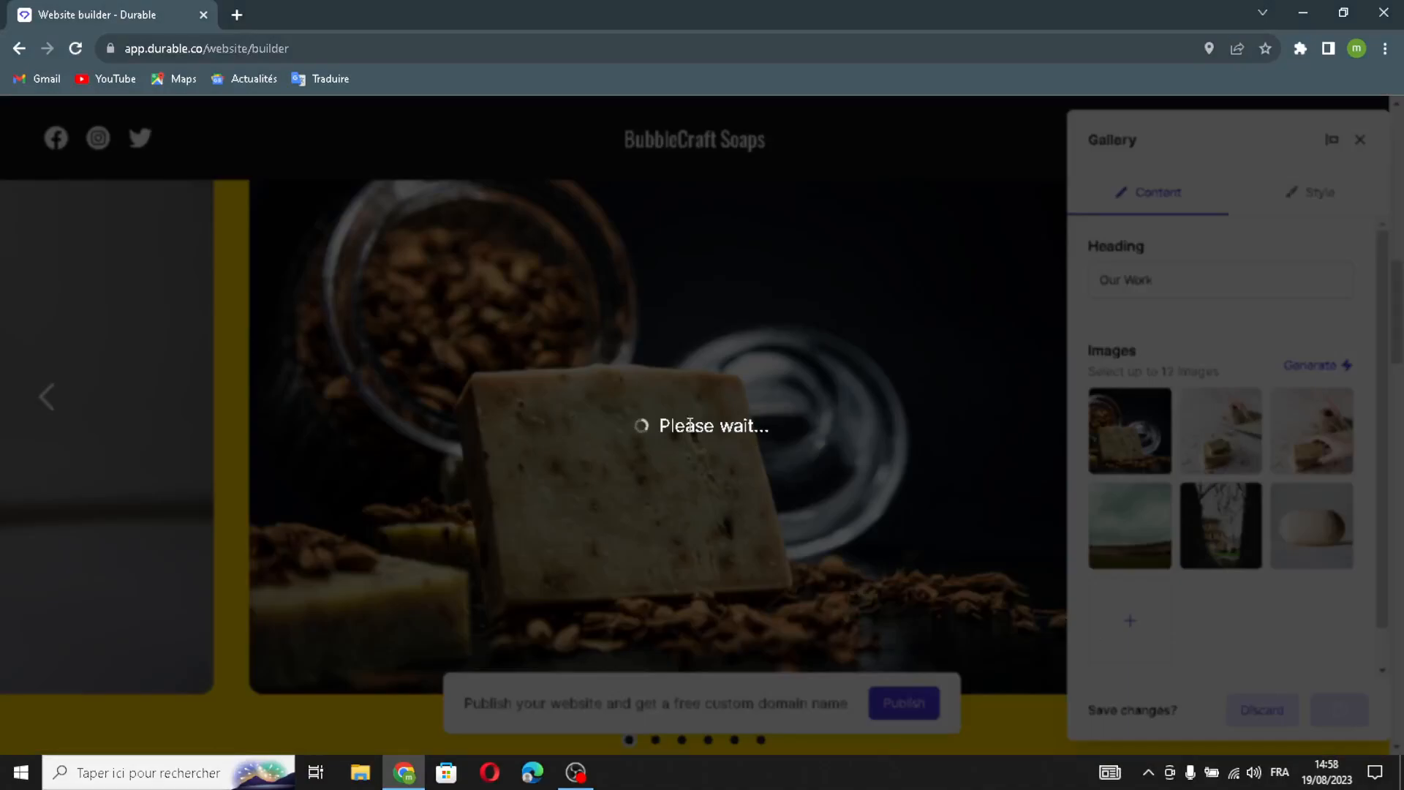
Step: Open the About us text section for editing and regenerate its text with AI
{"action": "scroll", "coordinate": [731, 581], "scroll_direction": "down", "scroll_amount": 7}
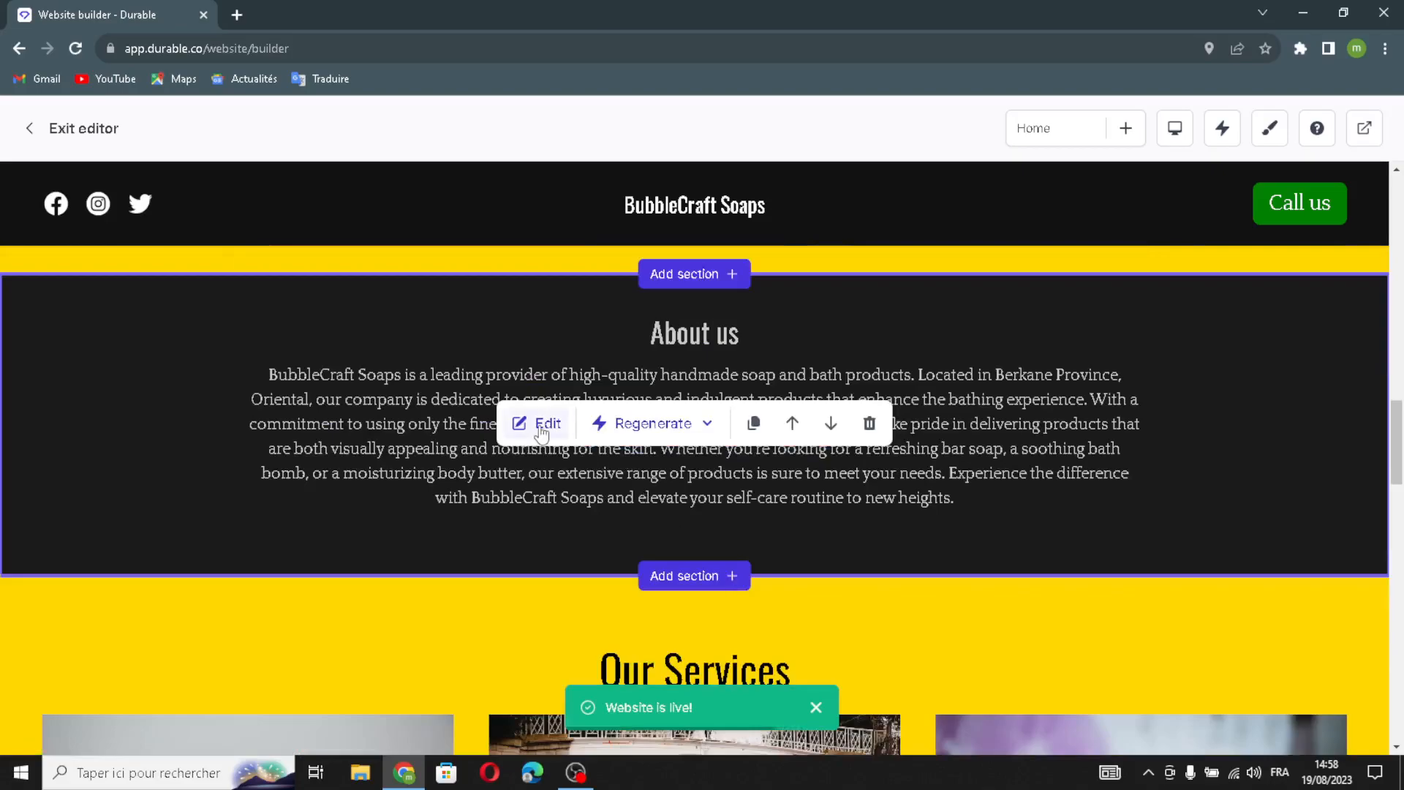
{"action": "left_click", "coordinate": [542, 424]}
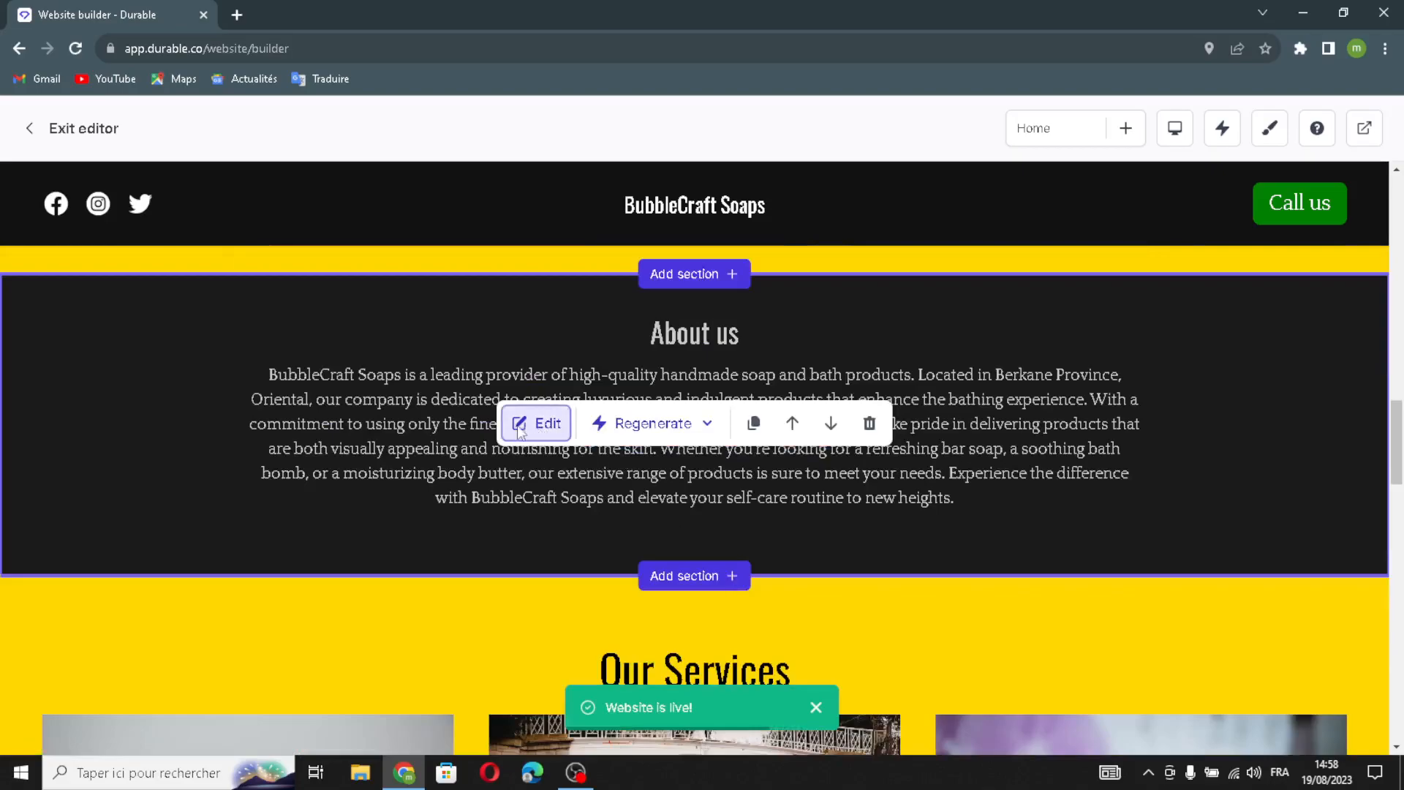
{"action": "left_click", "coordinate": [1318, 249]}
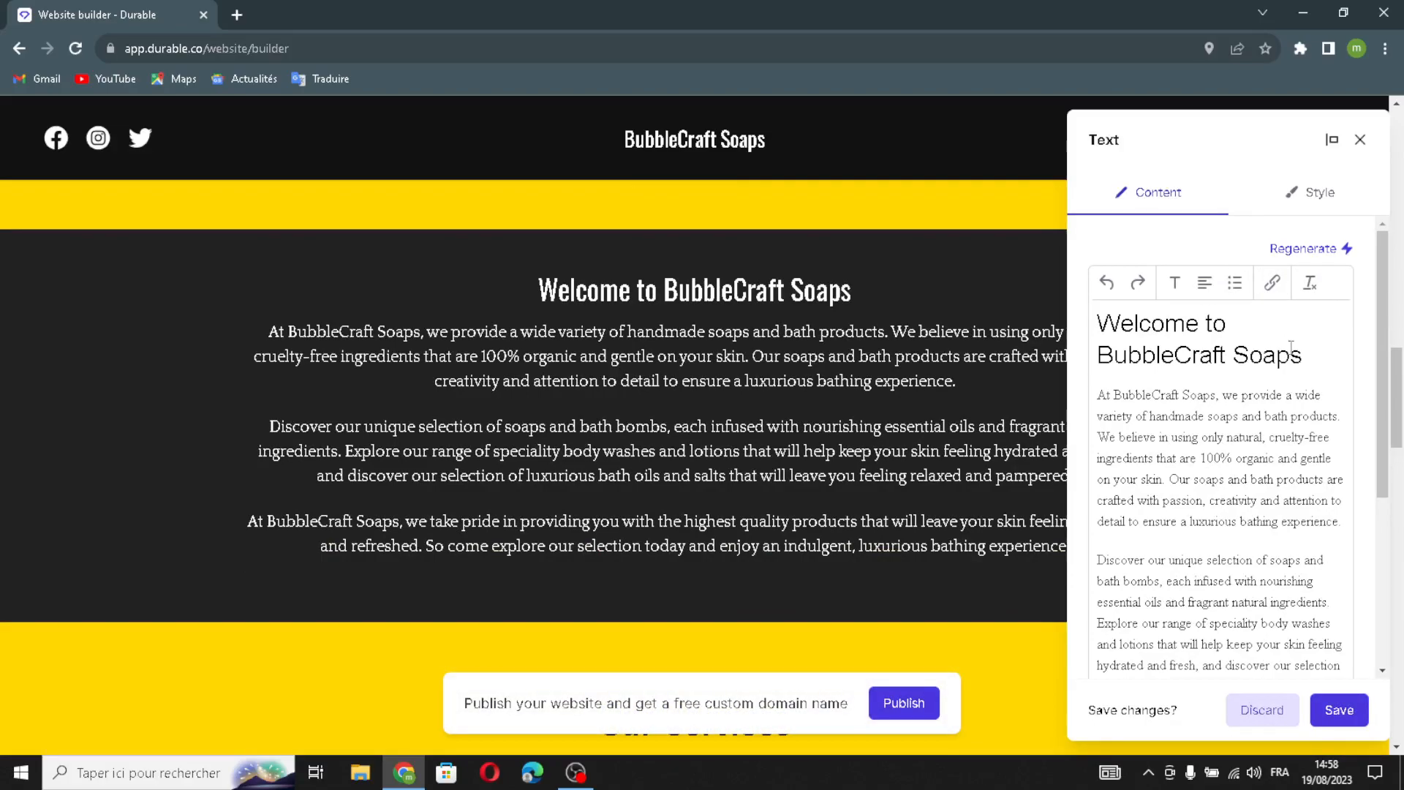
{"action": "scroll", "coordinate": [1226, 463], "scroll_direction": "down", "scroll_amount": 3}
Step: Check the About us text section's alignment, spacing and background style settings and save the section
{"action": "left_click", "coordinate": [1317, 192]}
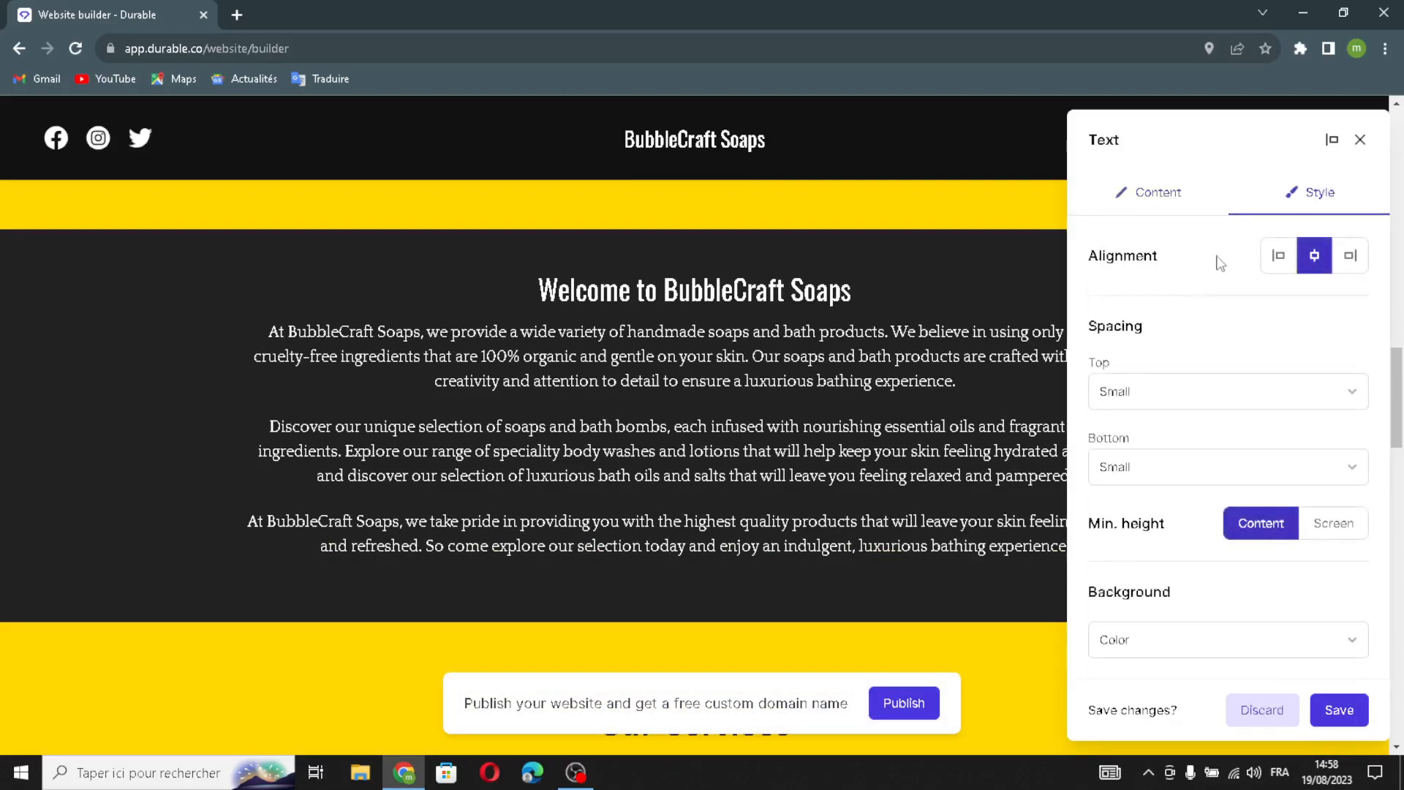
{"action": "scroll", "coordinate": [1204, 266], "scroll_direction": "down", "scroll_amount": 1}
{"action": "scroll", "coordinate": [1238, 304], "scroll_direction": "up", "scroll_amount": 1}
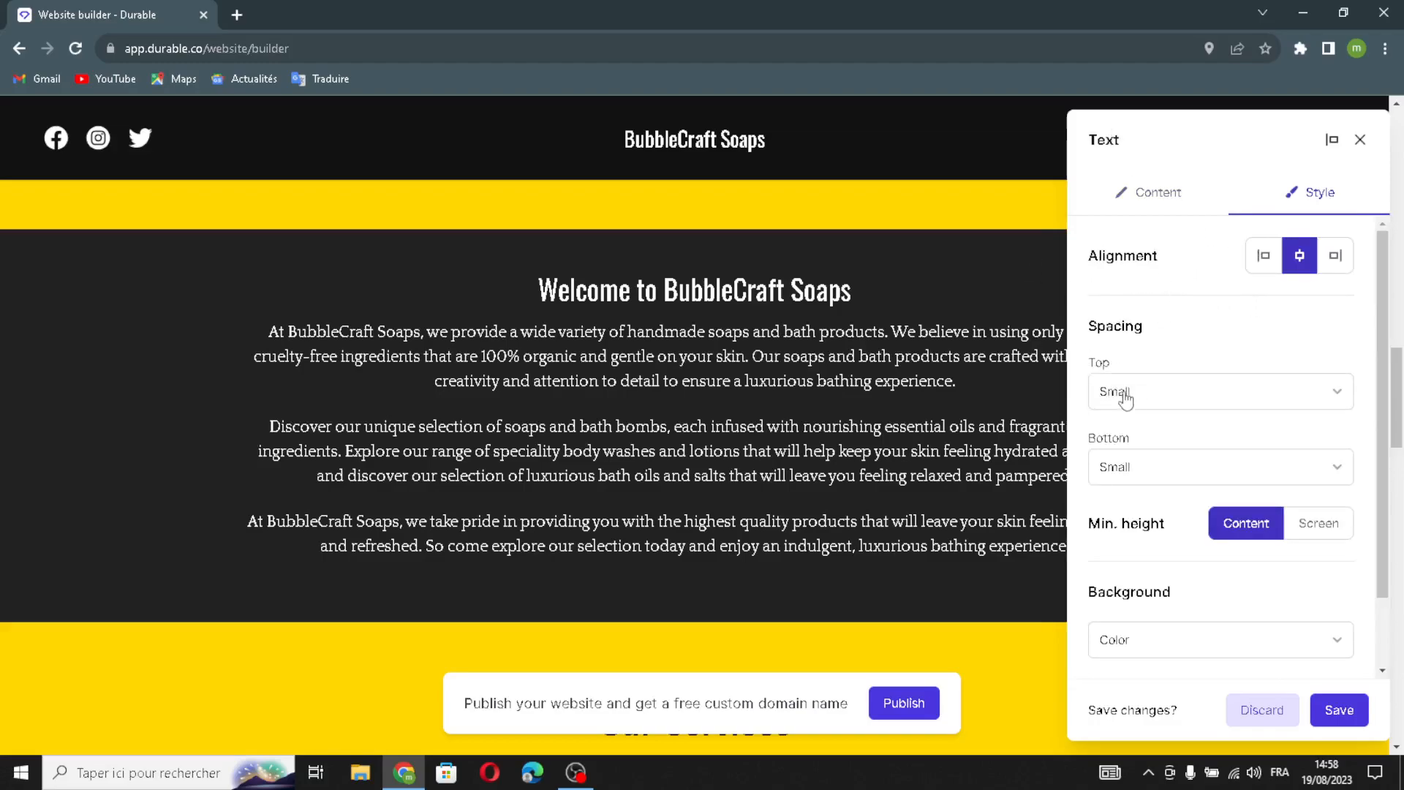
{"action": "scroll", "coordinate": [1144, 530], "scroll_direction": "down", "scroll_amount": 1}
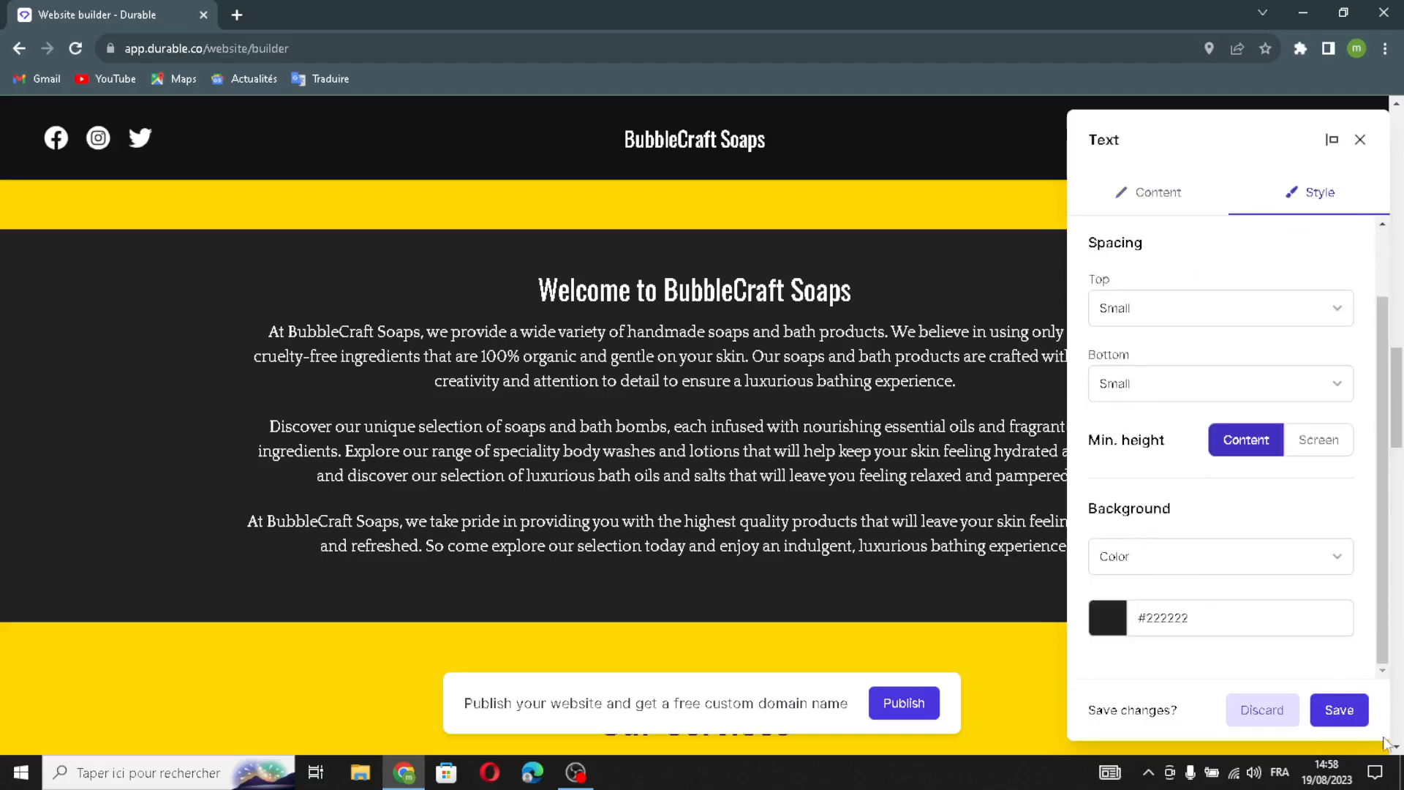
{"action": "left_click", "coordinate": [1341, 715]}
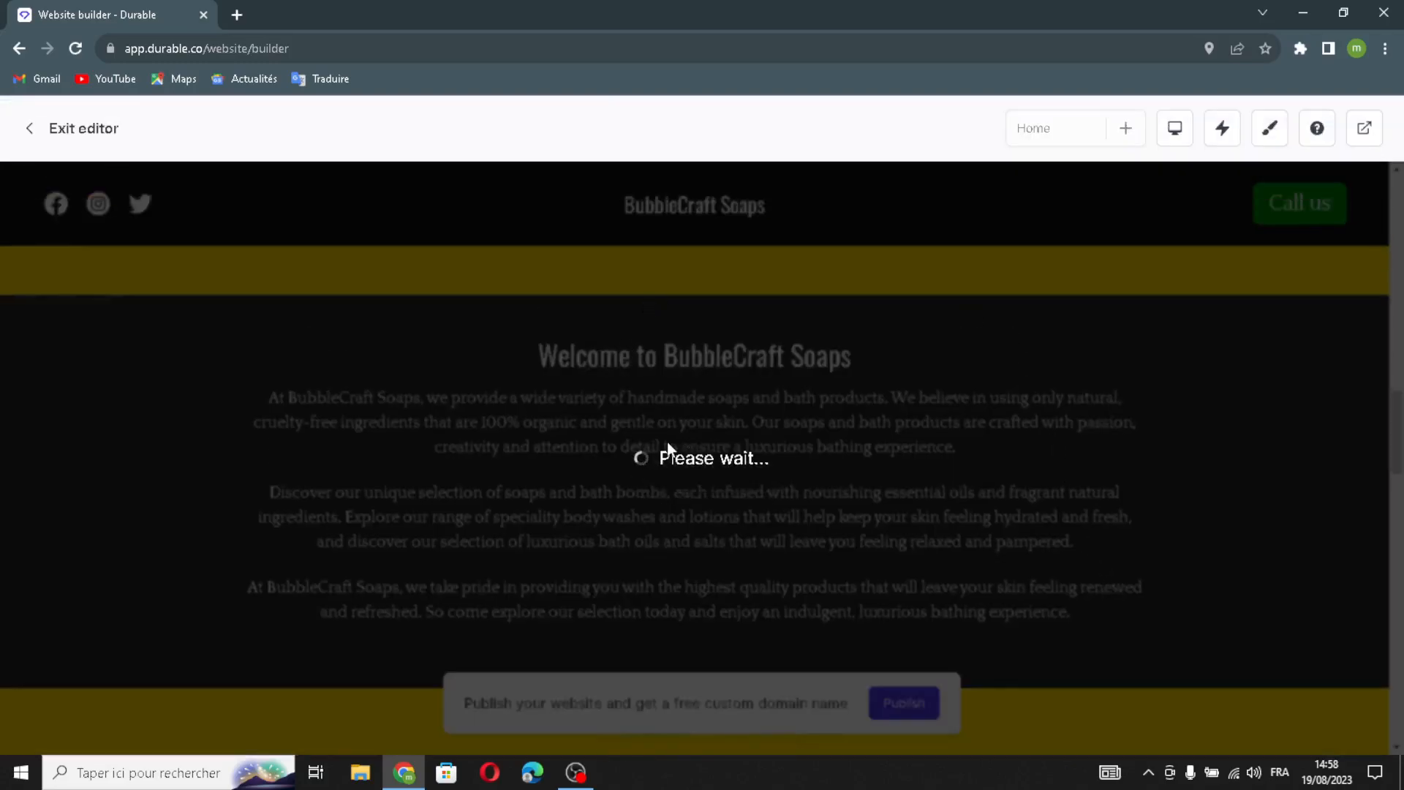
Step: Open the Our Services list section for editing, add a list item with an AI-generated image and save the item
{"action": "scroll", "coordinate": [696, 578], "scroll_direction": "down", "scroll_amount": 8}
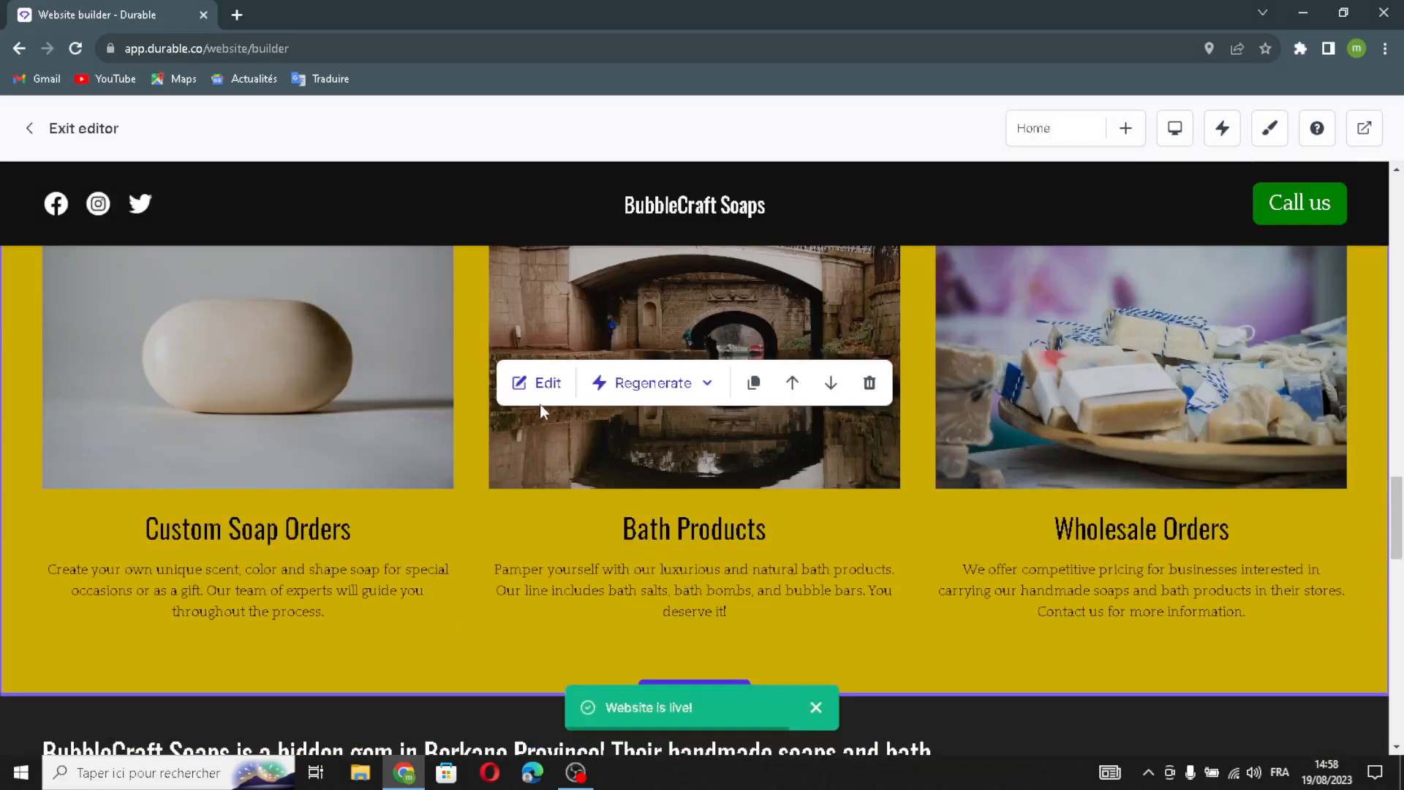
{"action": "left_click", "coordinate": [538, 383]}
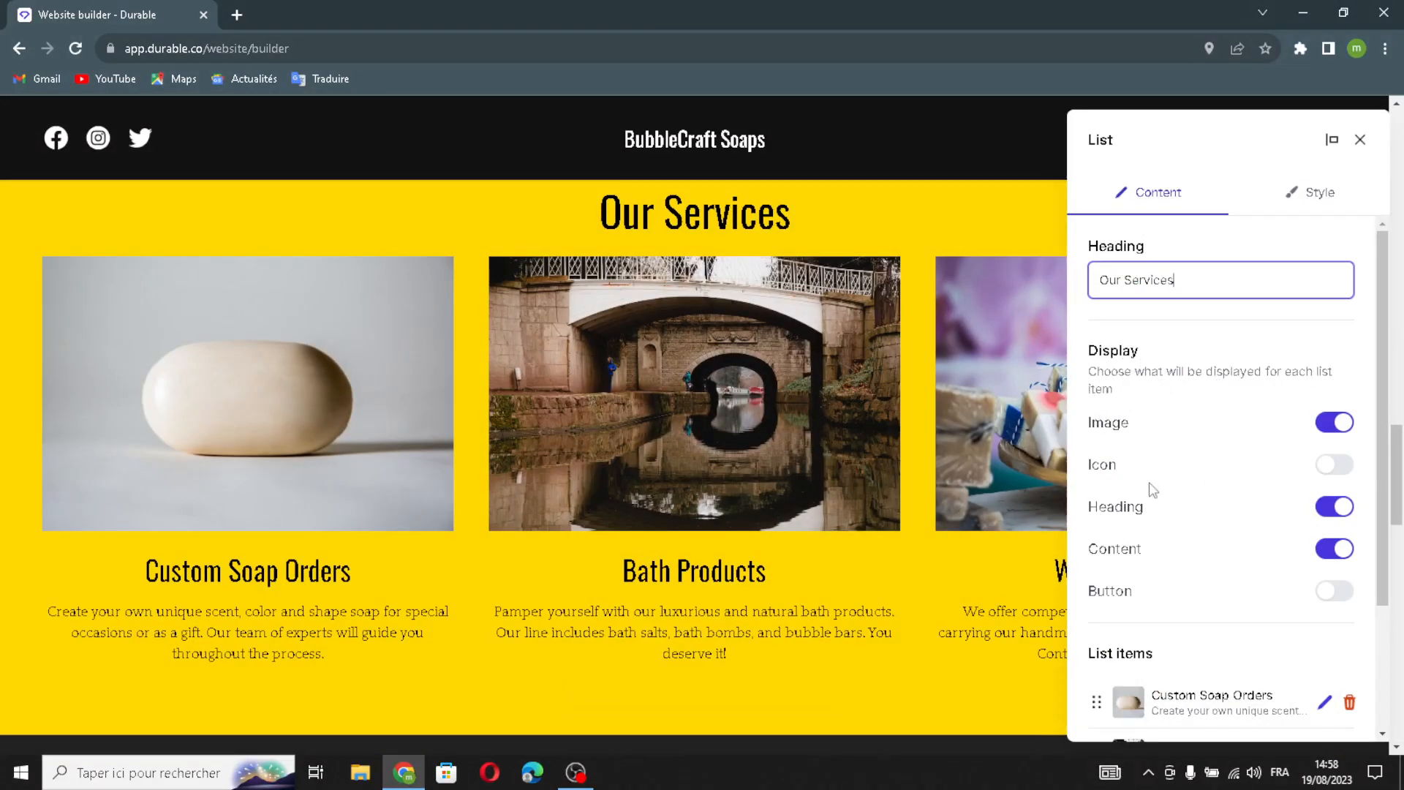
{"action": "scroll", "coordinate": [1148, 492], "scroll_direction": "down", "scroll_amount": 2}
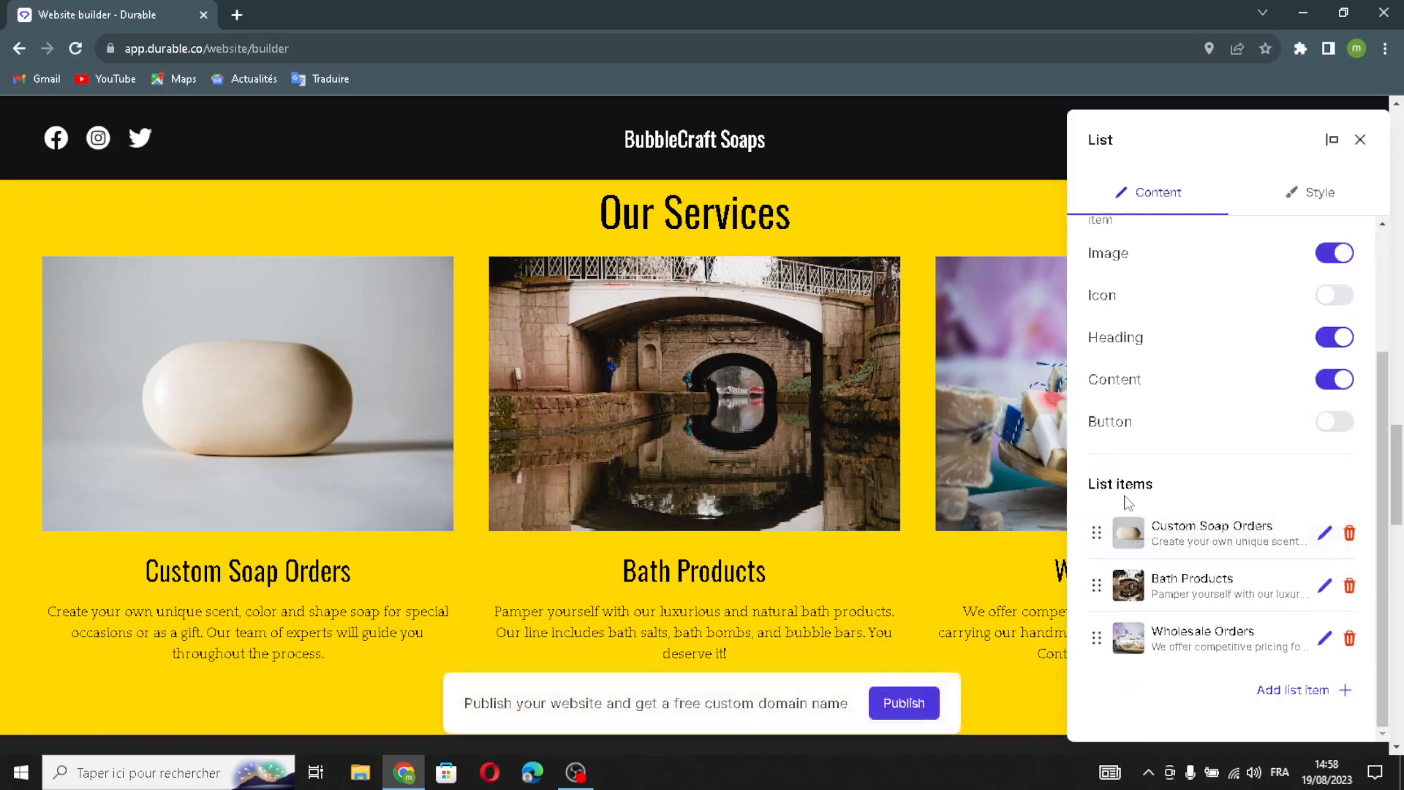
{"action": "left_click", "coordinate": [1270, 695]}
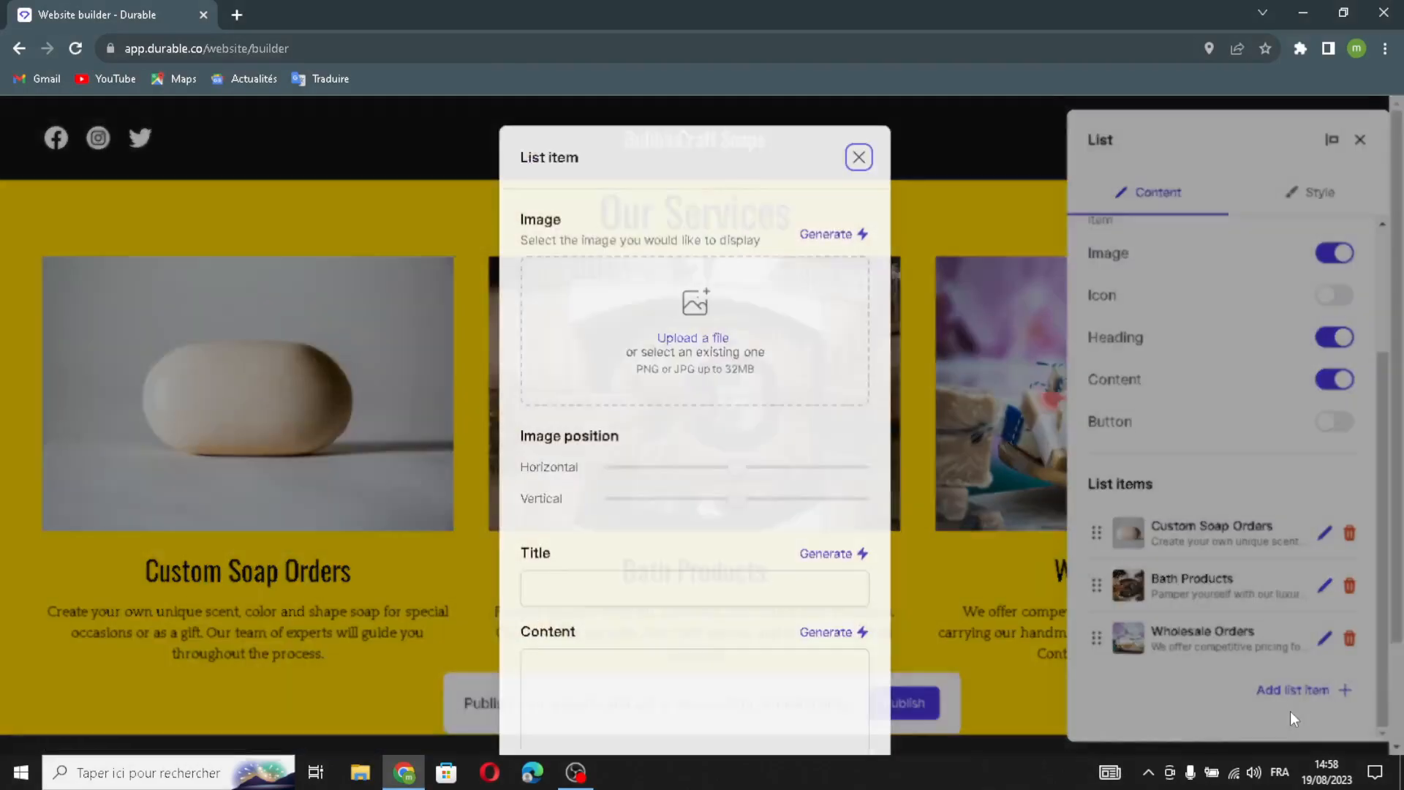
{"action": "left_click", "coordinate": [839, 238]}
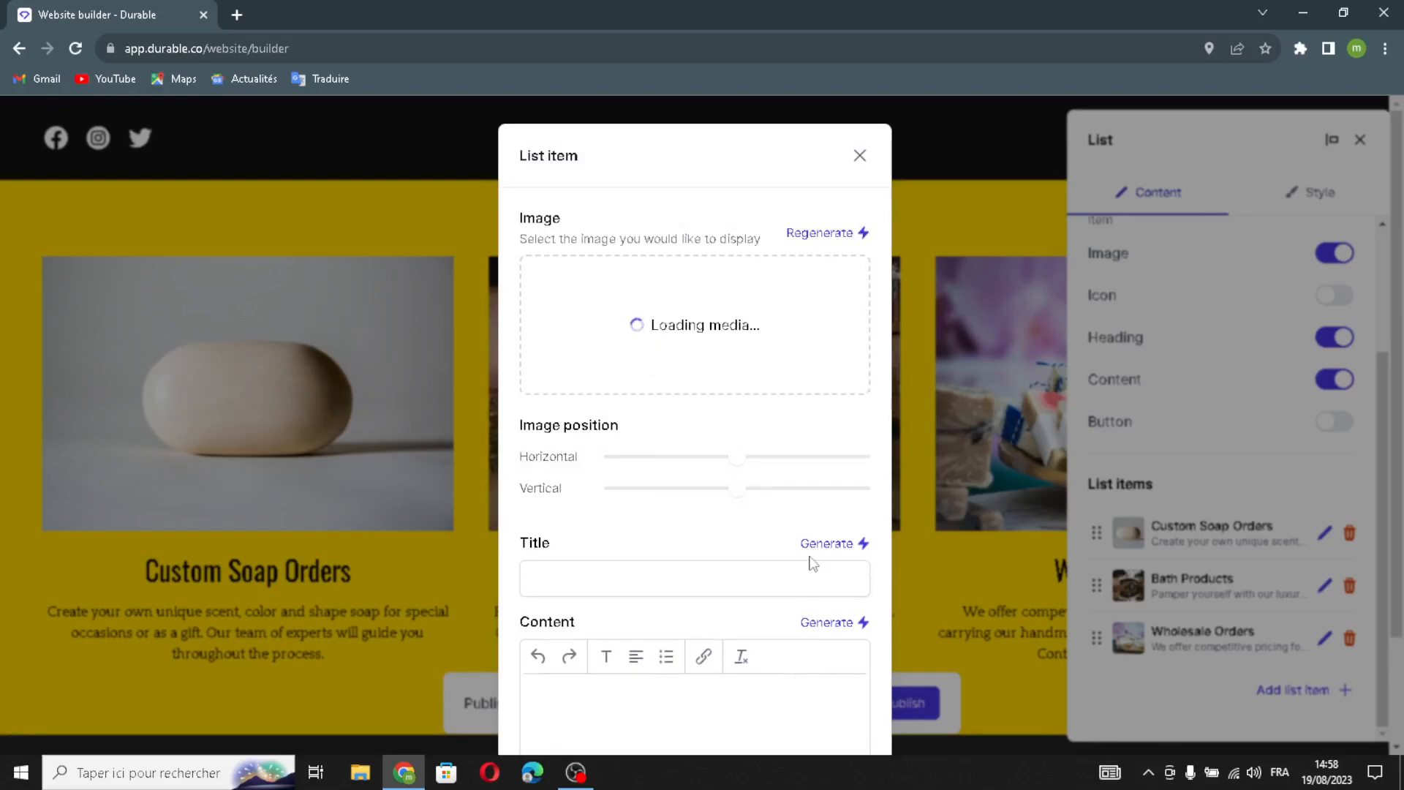
{"action": "scroll", "coordinate": [815, 545], "scroll_direction": "down", "scroll_amount": 2}
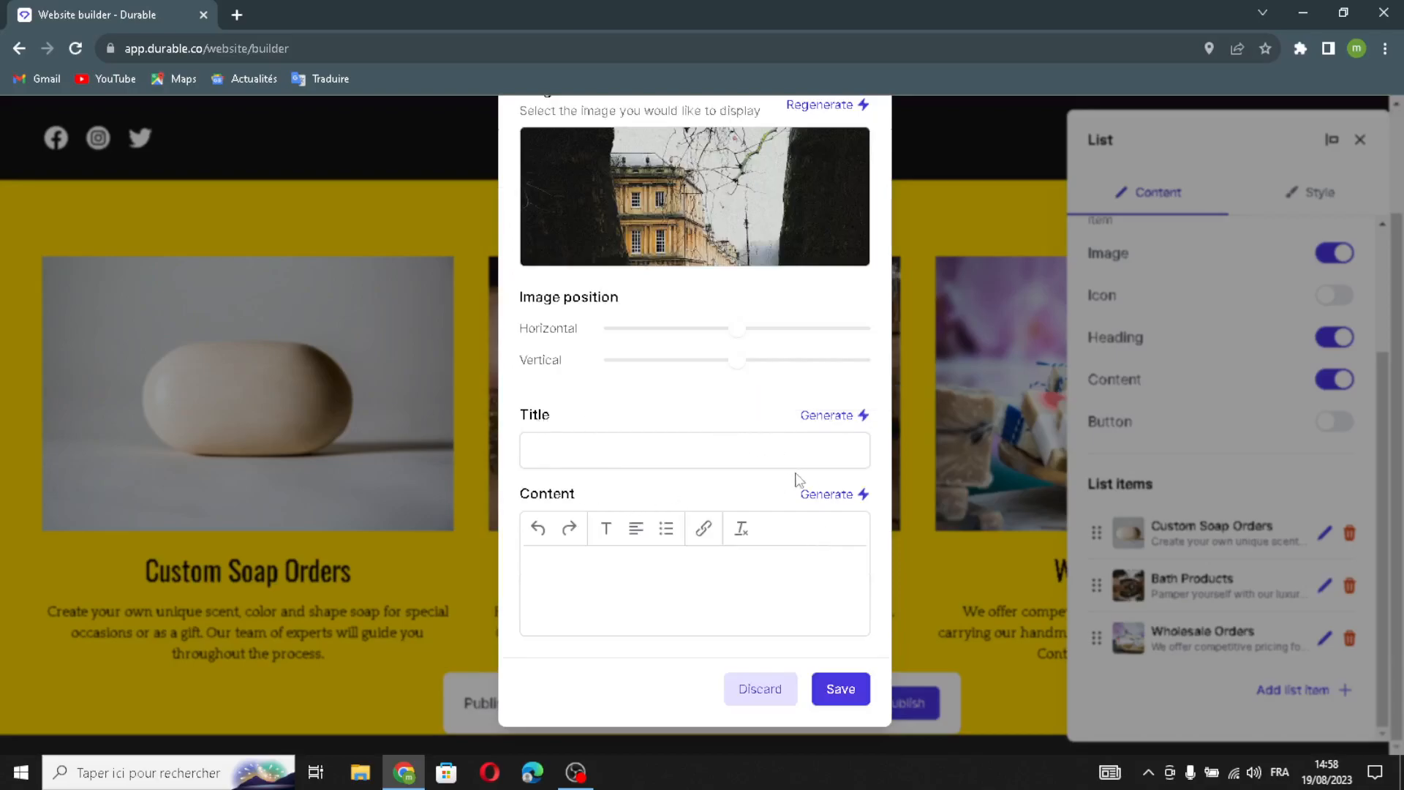
{"action": "left_click", "coordinate": [845, 690]}
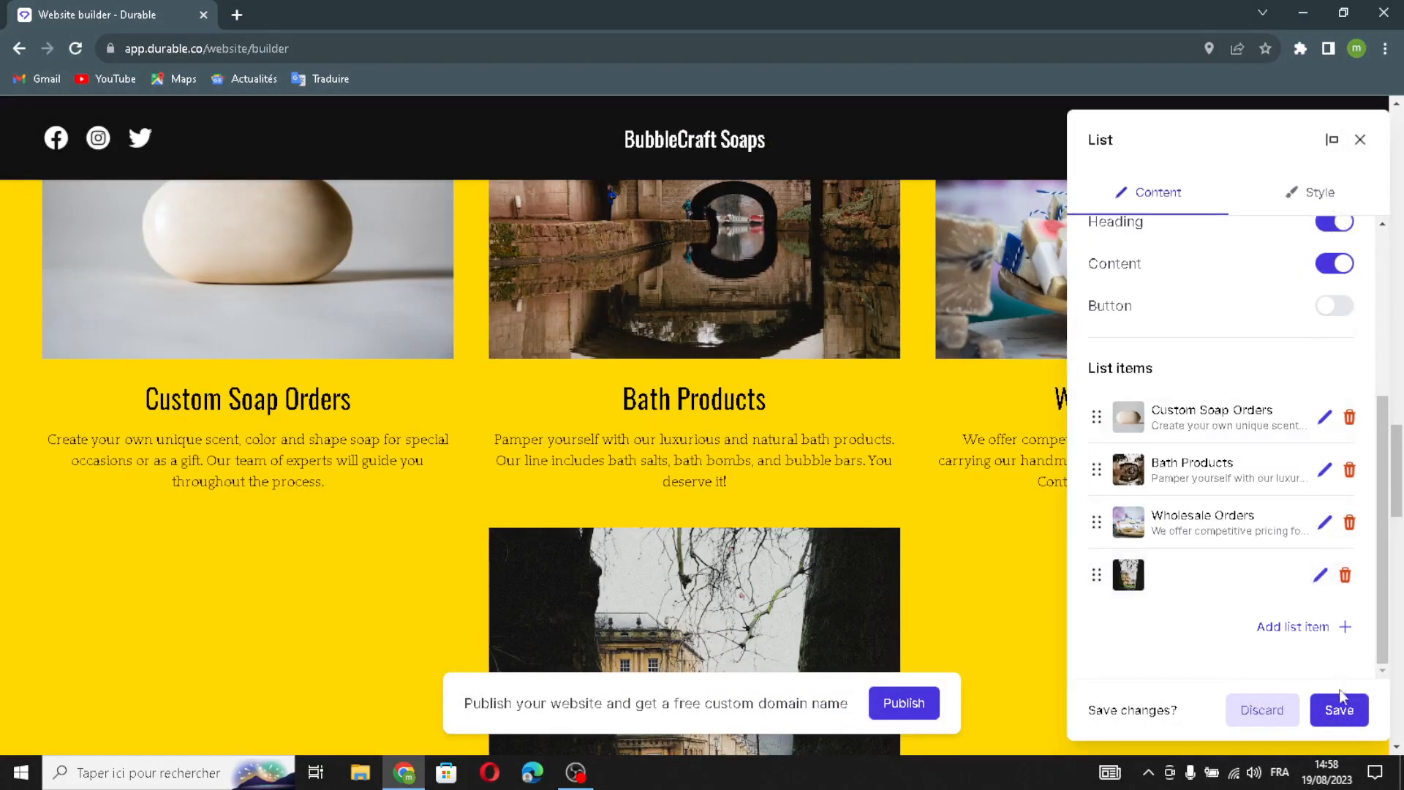
Step: Review the Our Services list's image, spacing and background style settings and save the section
{"action": "left_click", "coordinate": [1288, 193]}
{"action": "scroll", "coordinate": [1243, 307], "scroll_direction": "down", "scroll_amount": 5}
{"action": "scroll", "coordinate": [1214, 264], "scroll_direction": "up", "scroll_amount": 1}
{"action": "scroll", "coordinate": [1214, 271], "scroll_direction": "up", "scroll_amount": 3}
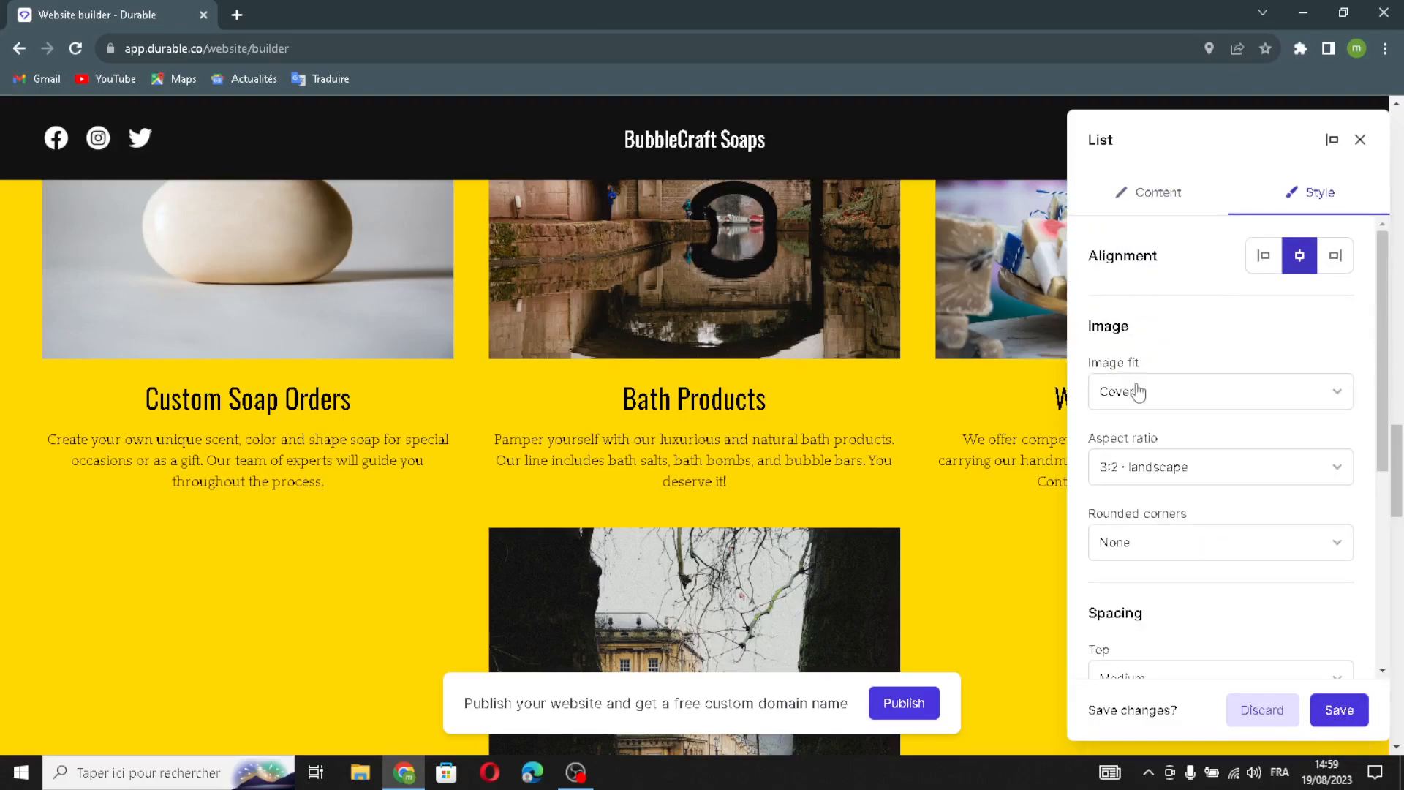
{"action": "scroll", "coordinate": [1160, 533], "scroll_direction": "down", "scroll_amount": 4}
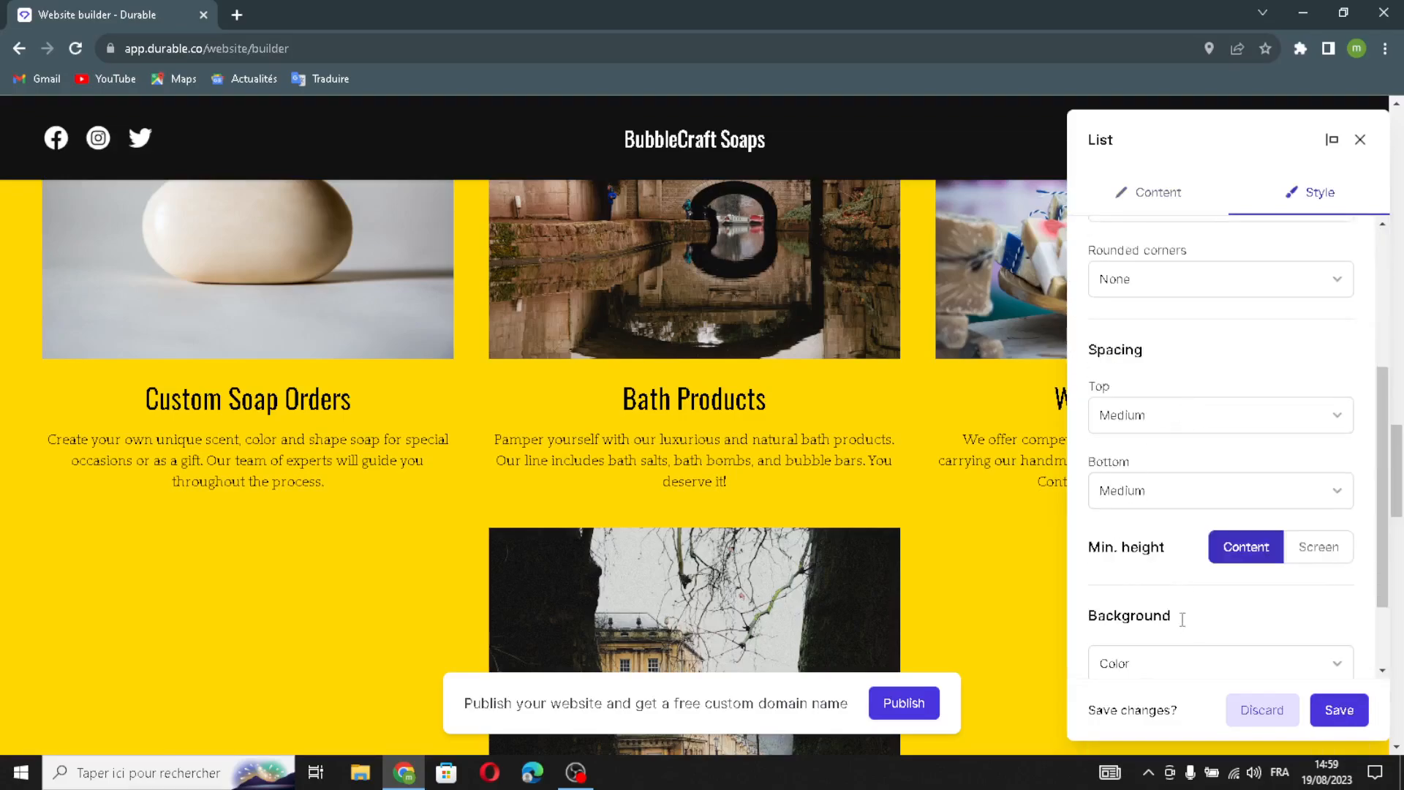
{"action": "scroll", "coordinate": [1184, 619], "scroll_direction": "down", "scroll_amount": 2}
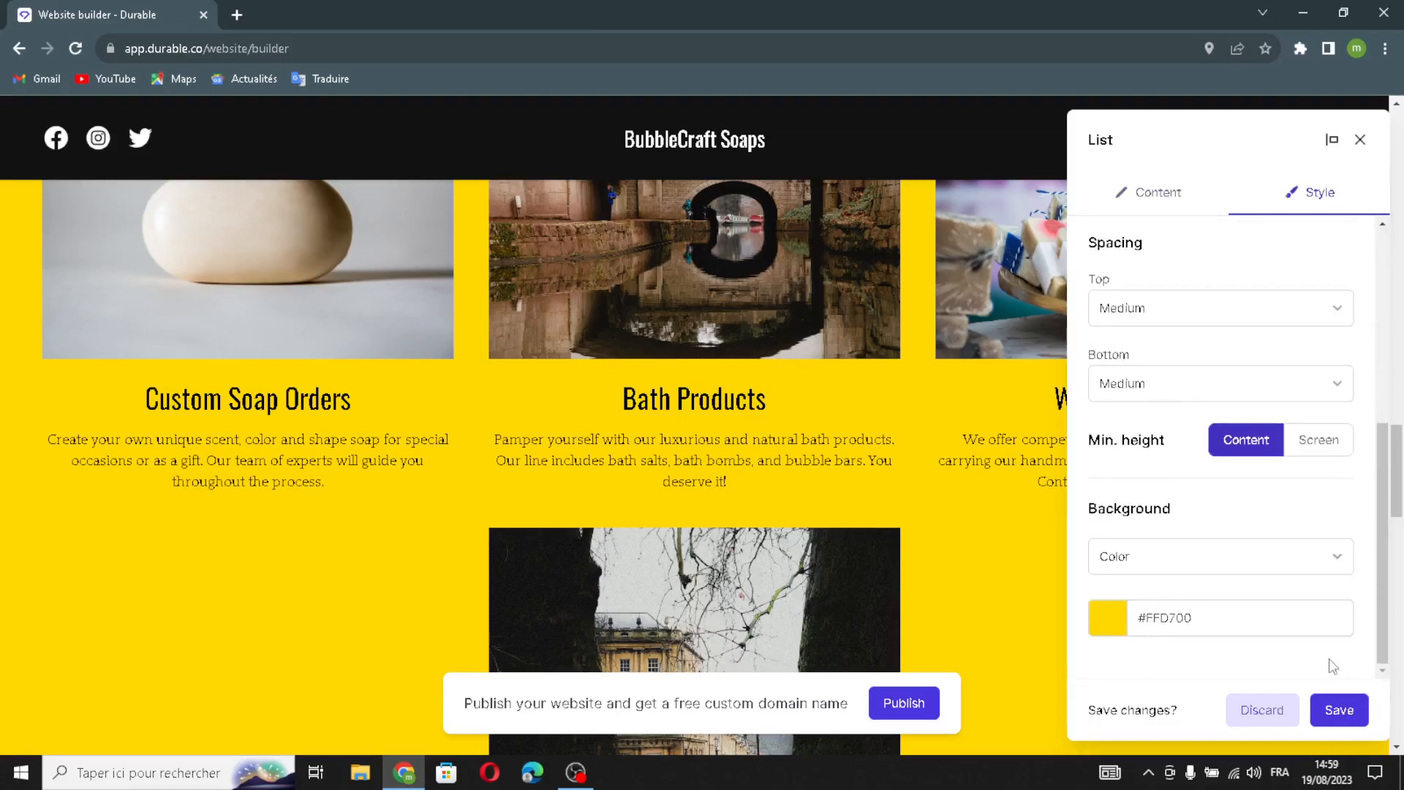
{"action": "left_click", "coordinate": [1339, 711]}
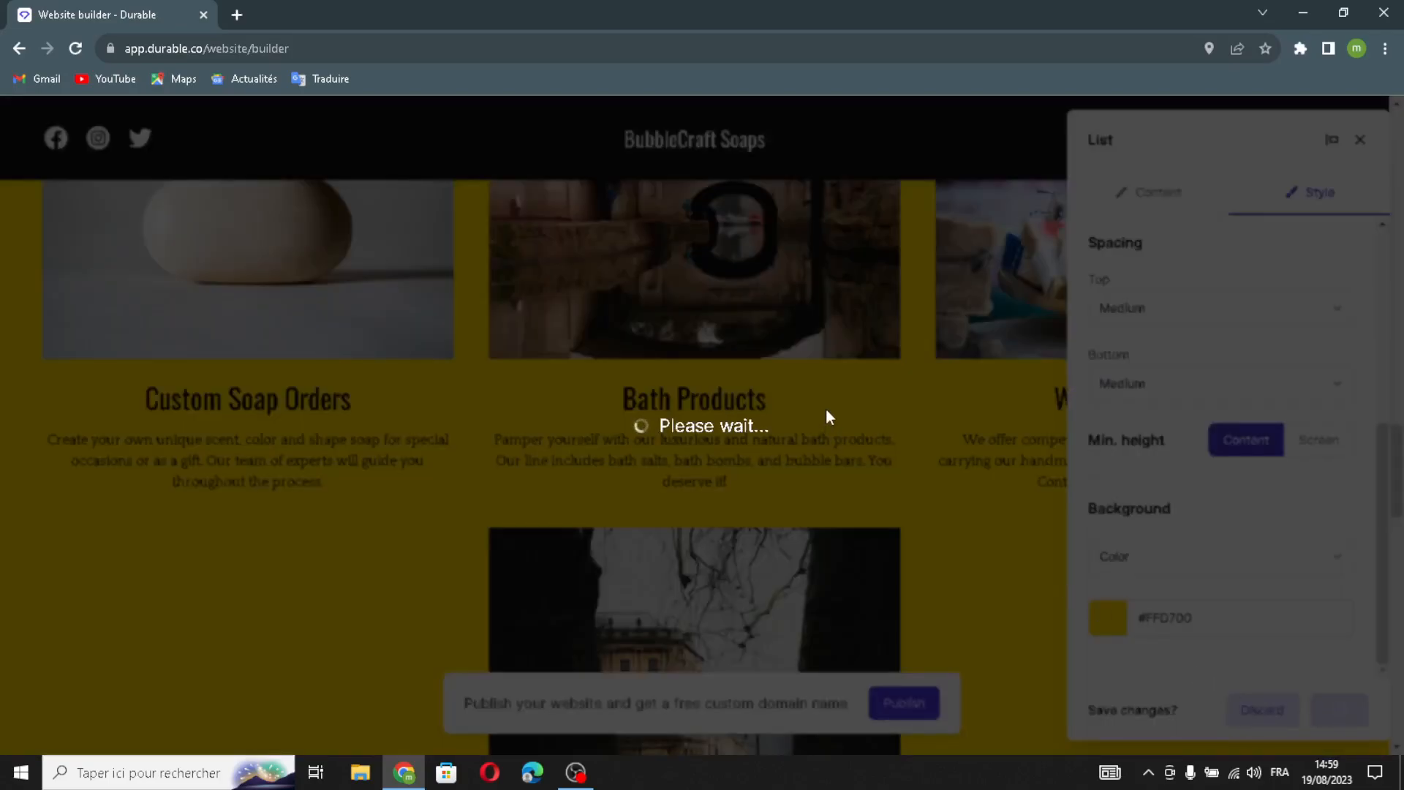
Step: Add a testimonial with an AI-generated quote and author name to the Testimonials section and save the section
{"action": "scroll", "coordinate": [966, 592], "scroll_direction": "down", "scroll_amount": 5}
{"action": "scroll", "coordinate": [954, 583], "scroll_direction": "down", "scroll_amount": 2}
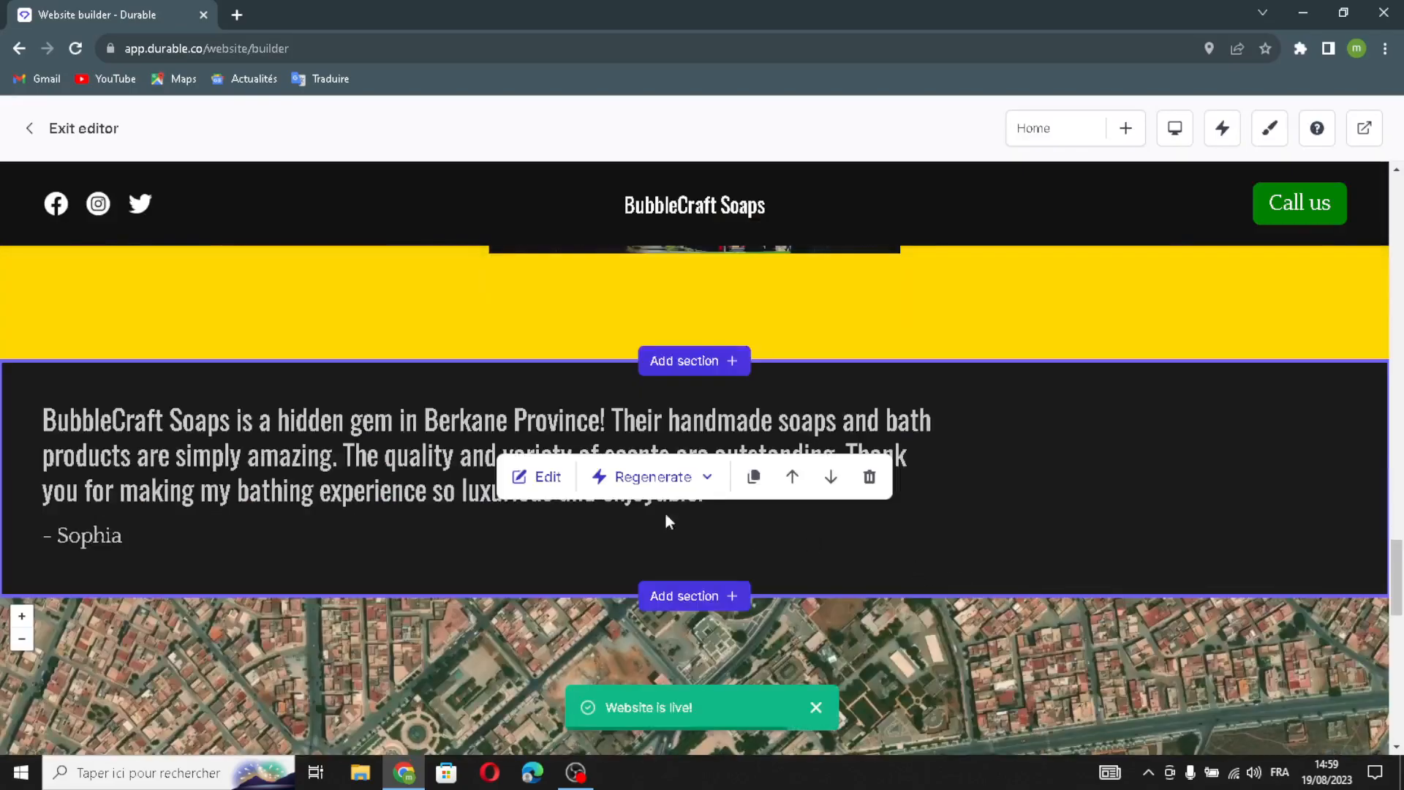
{"action": "left_click", "coordinate": [516, 478]}
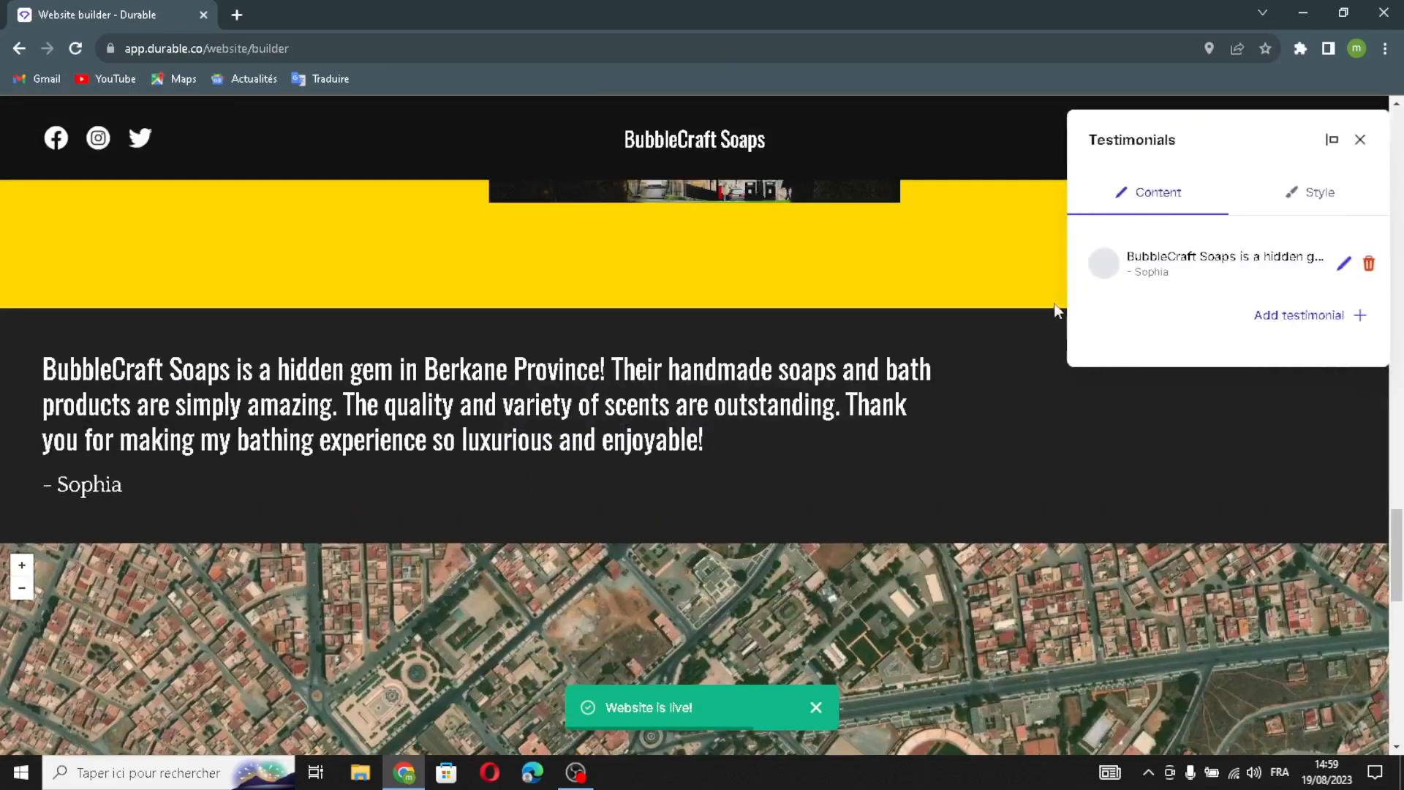
{"action": "left_click", "coordinate": [1264, 315]}
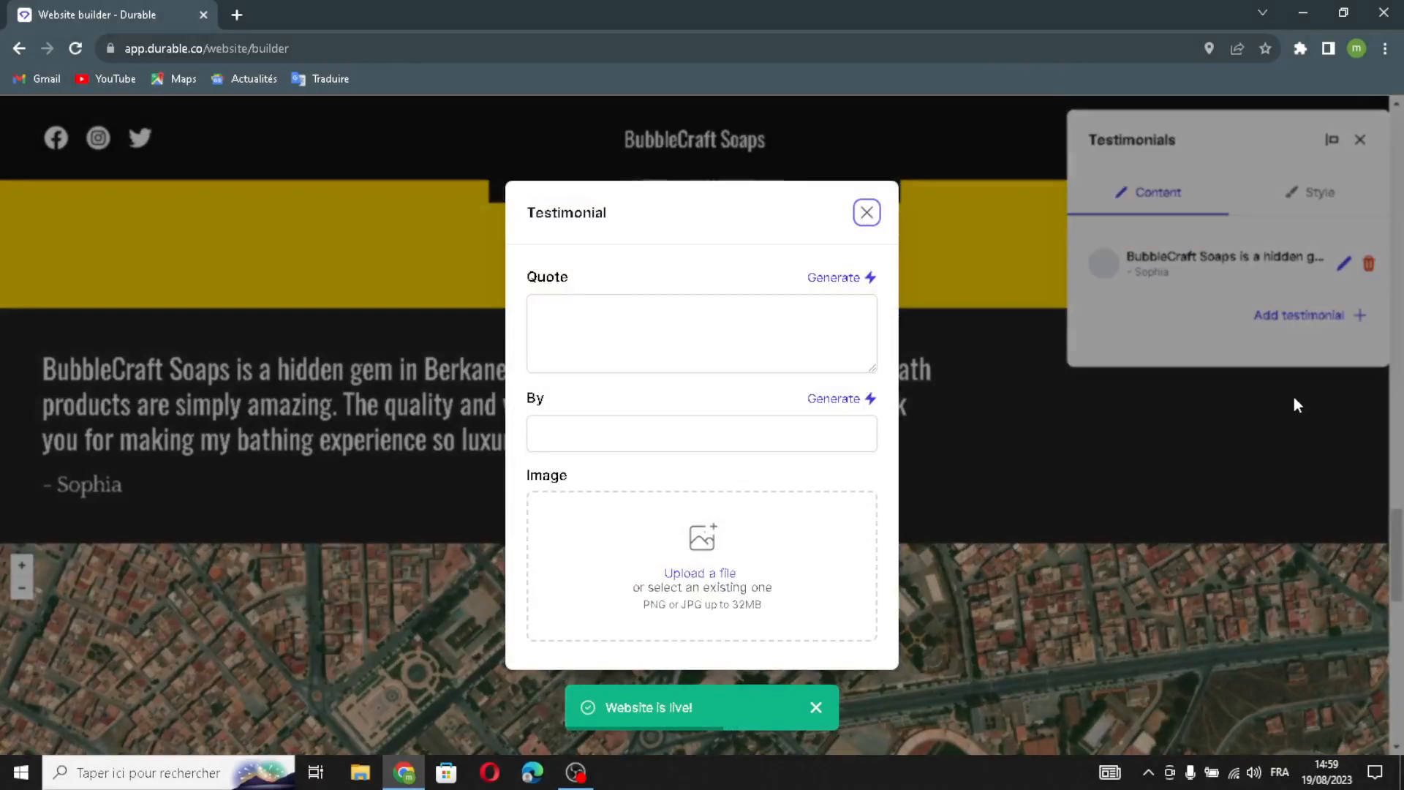
{"action": "left_click", "coordinate": [841, 278]}
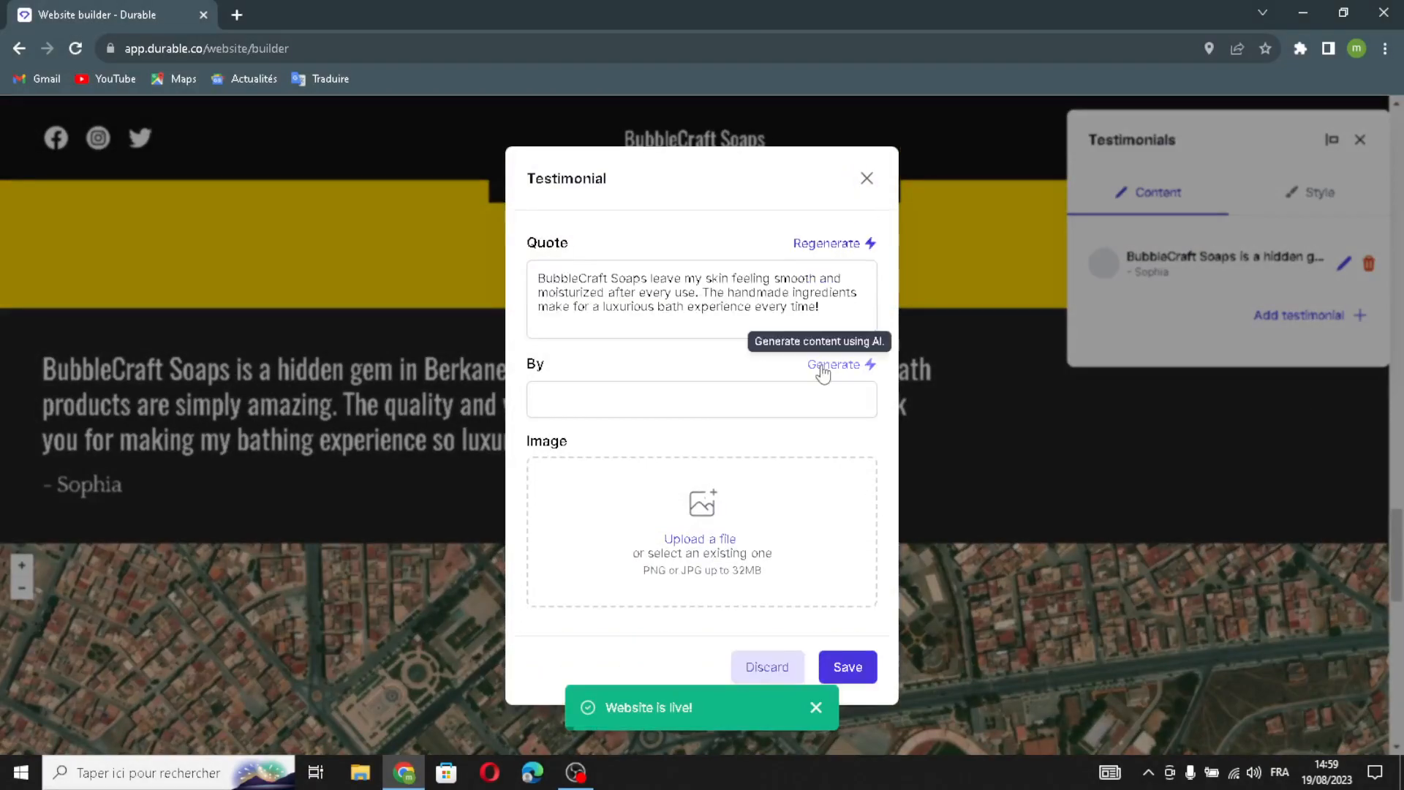
{"action": "left_click", "coordinate": [812, 369]}
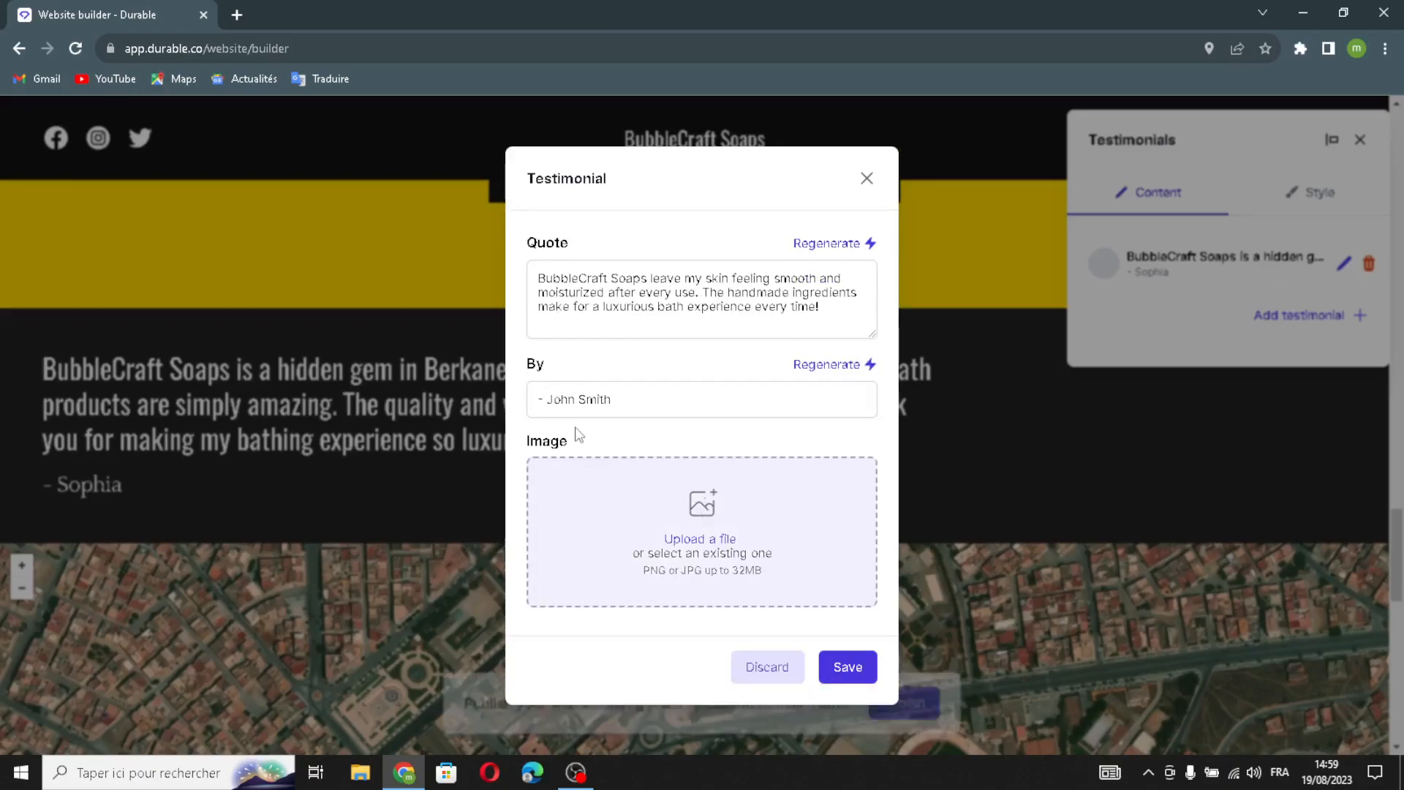
{"action": "left_click", "coordinate": [848, 666]}
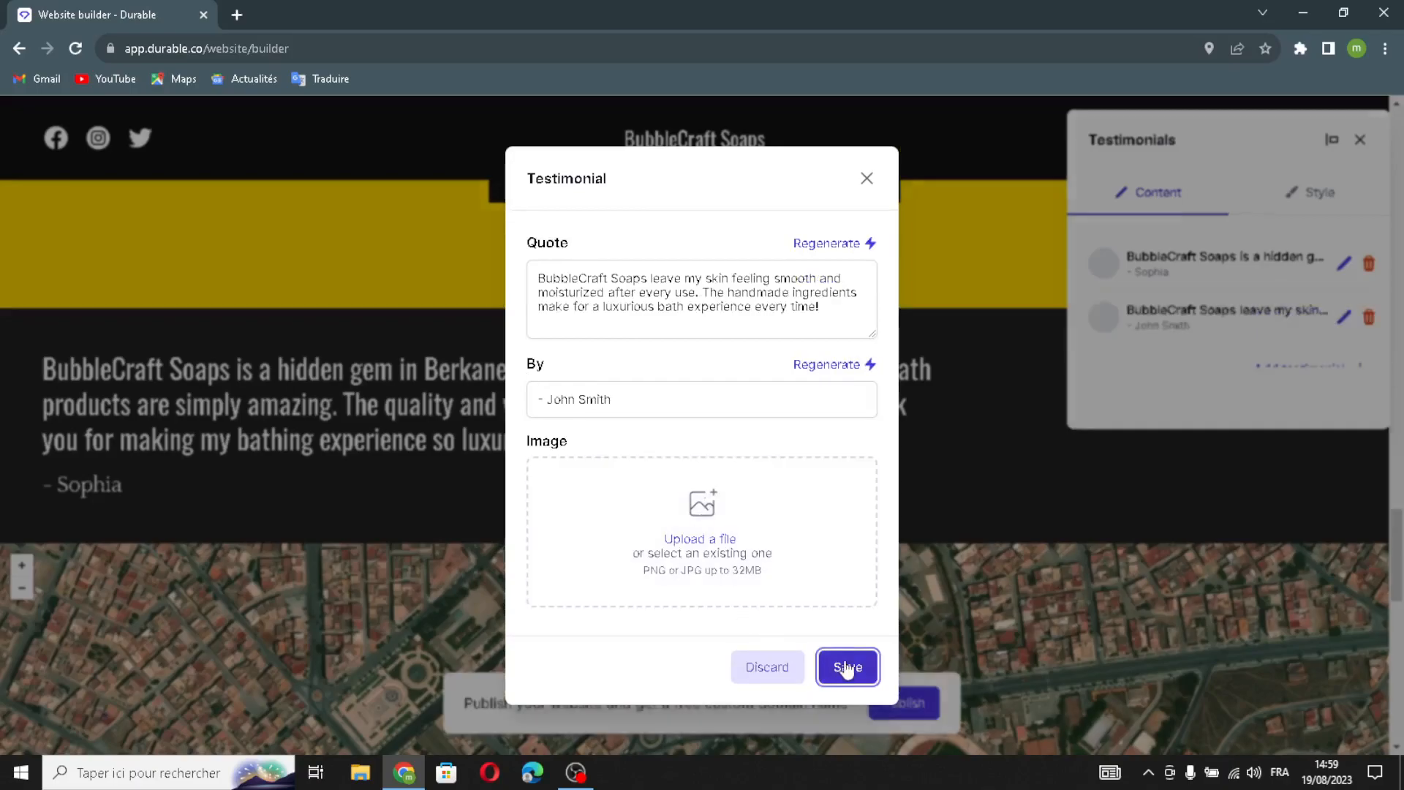
{"action": "left_click", "coordinate": [1325, 203]}
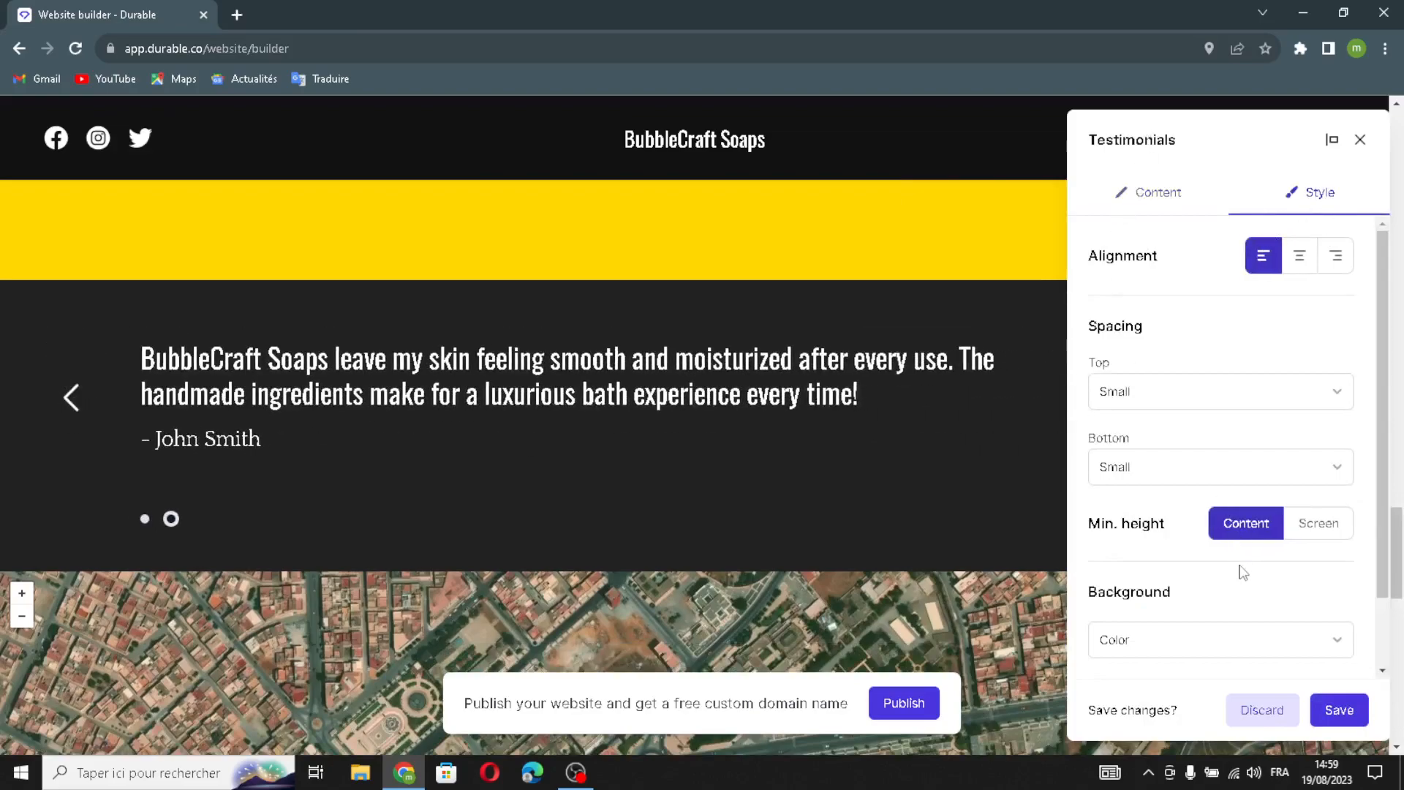
{"action": "left_click", "coordinate": [1339, 709]}
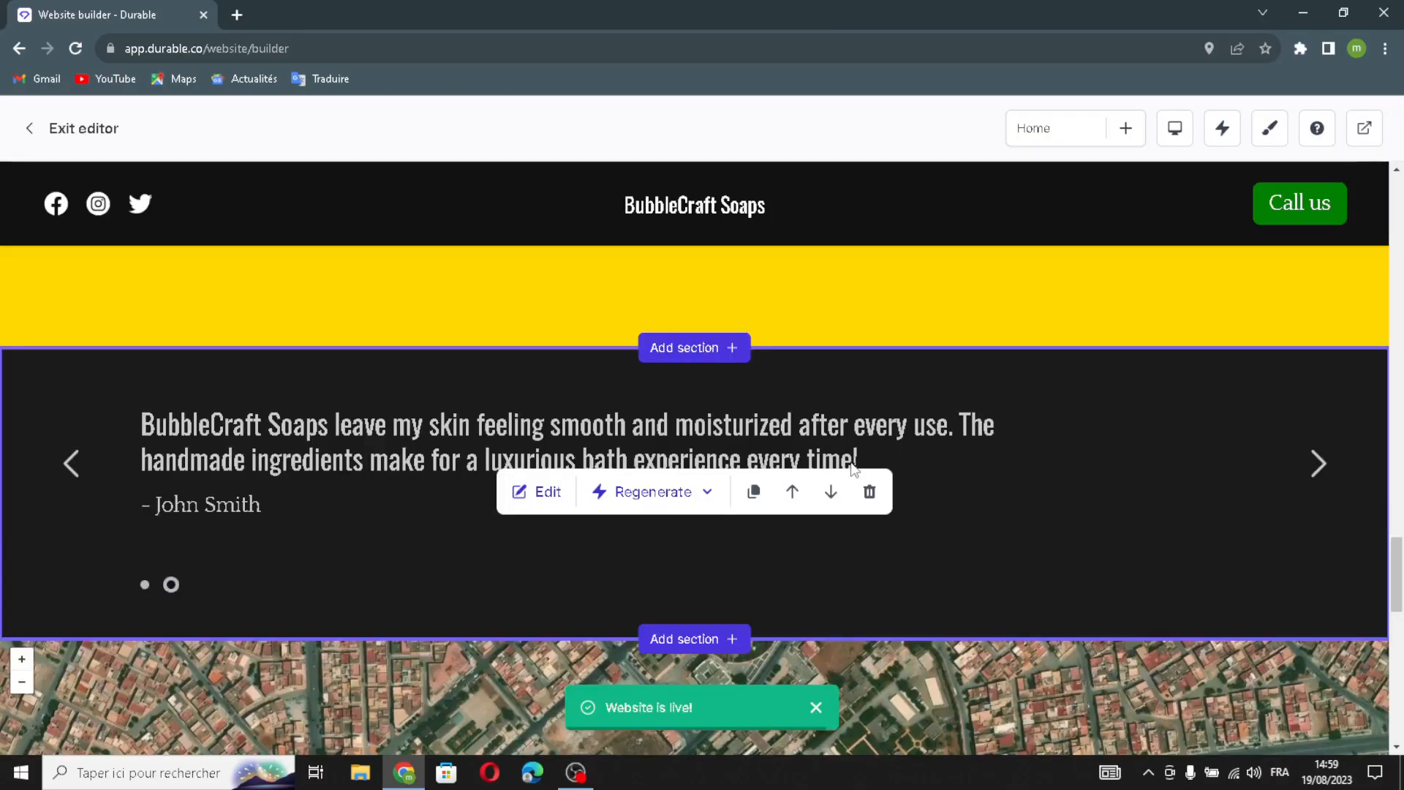
Step: Open the Location map section for editing and examine its heading and business address fields
{"action": "scroll", "coordinate": [850, 462], "scroll_direction": "down", "scroll_amount": 4}
{"action": "mouse_move", "coordinate": [676, 514]}
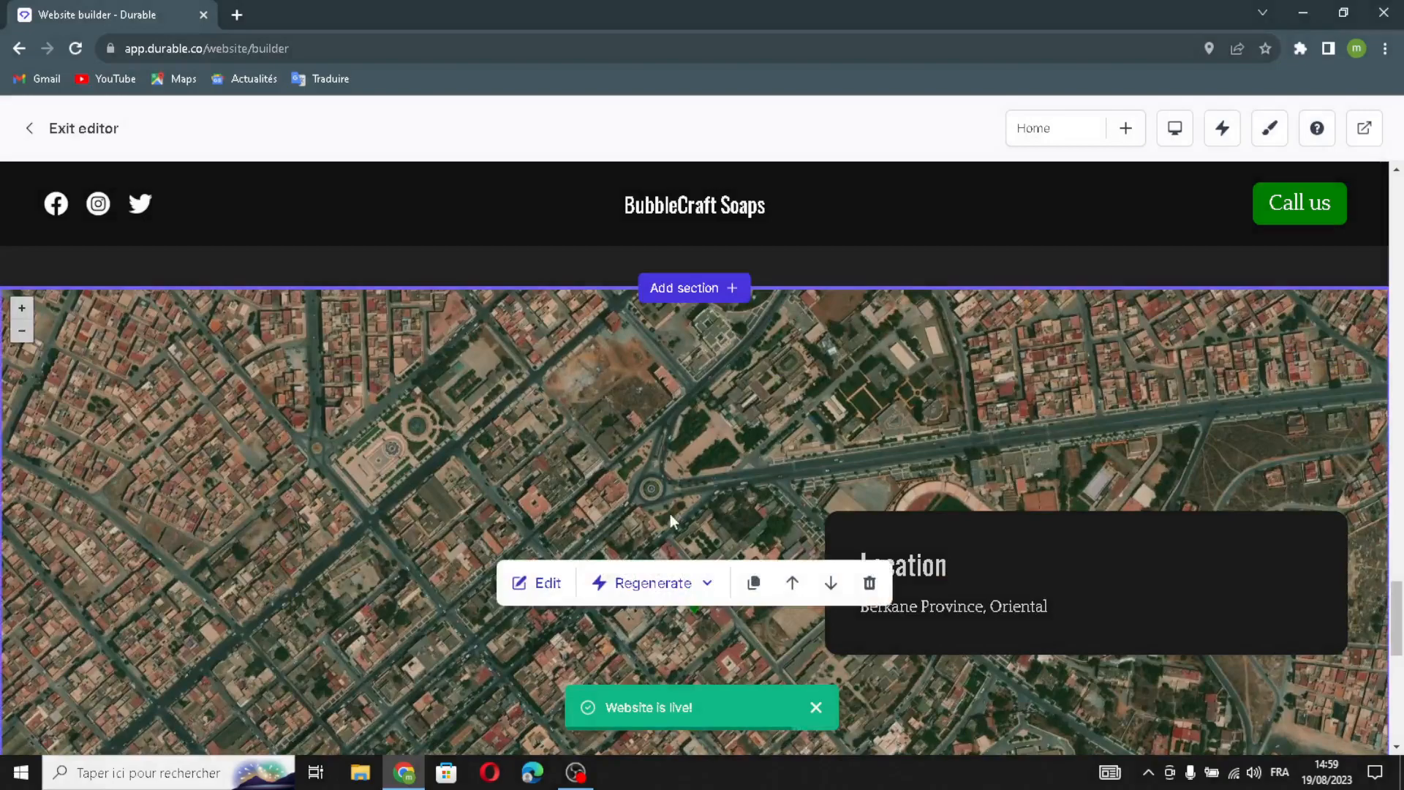
{"action": "scroll", "coordinate": [748, 567], "scroll_direction": "down", "scroll_amount": 1}
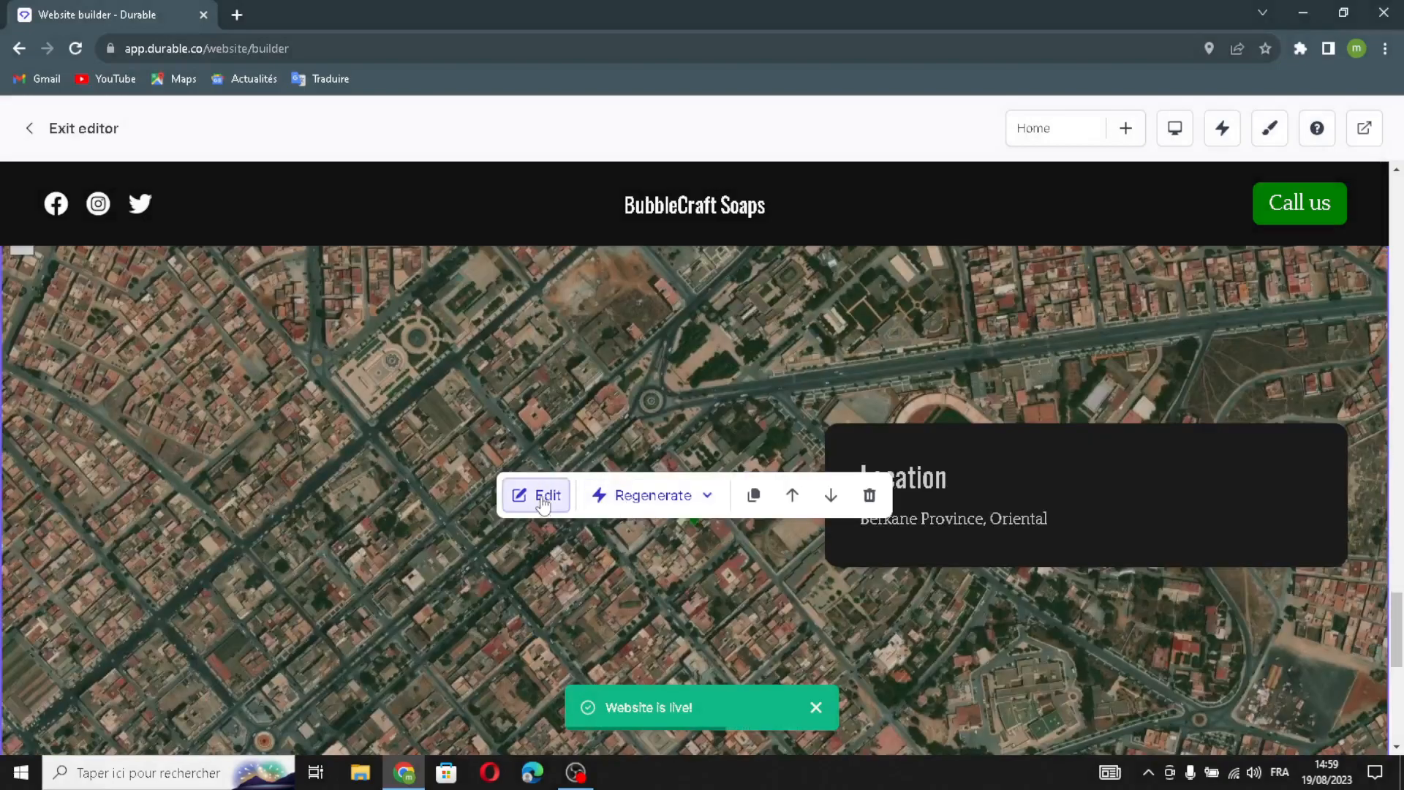
{"action": "left_click", "coordinate": [539, 493]}
{"action": "double_click", "coordinate": [1200, 281]}
{"action": "left_click", "coordinate": [1217, 268]}
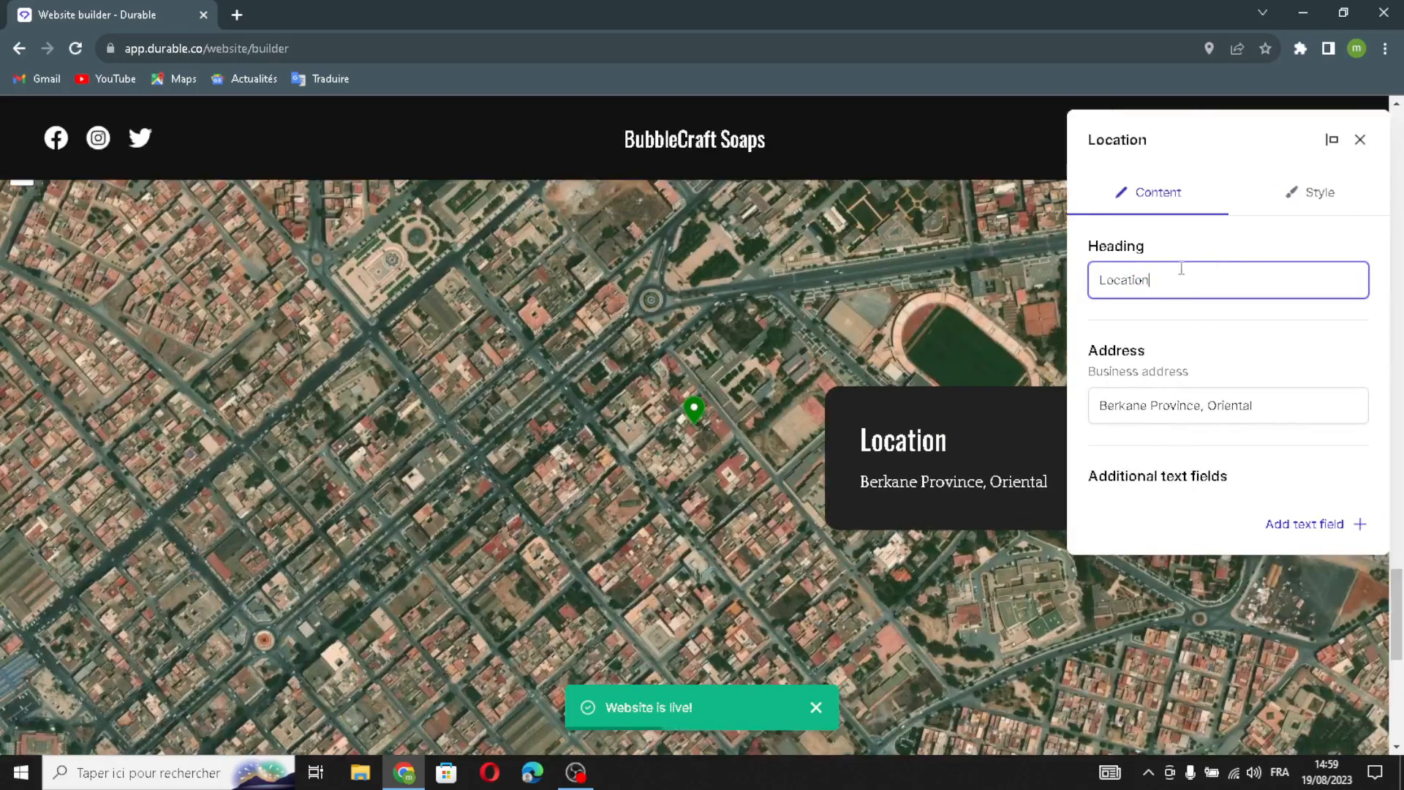
{"action": "left_click_drag", "start_coordinate": [1304, 403], "coordinate": [1116, 406]}
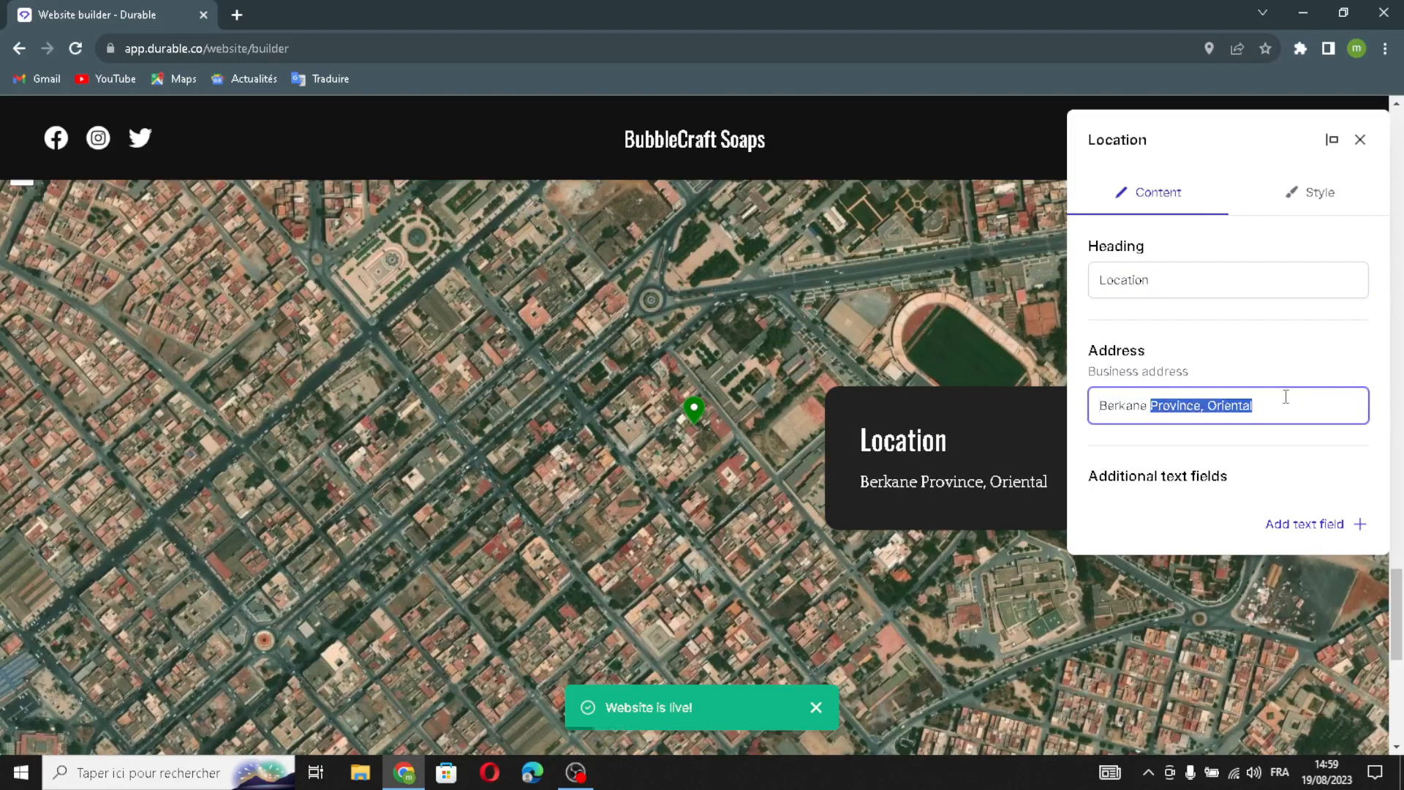
{"action": "left_click", "coordinate": [1335, 393]}
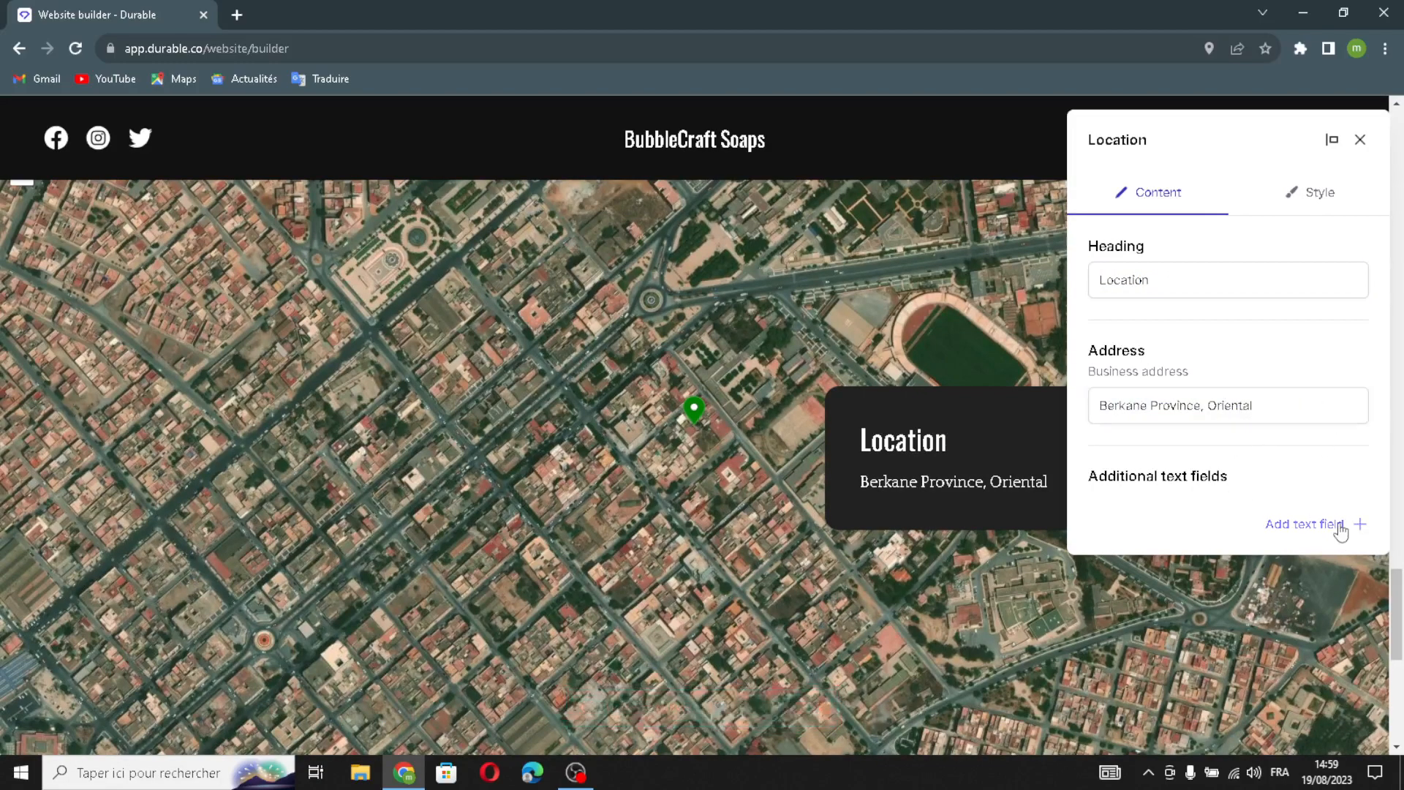
Step: Look at the title and content options for an additional location text field and close the Location editor without adding one
{"action": "left_click", "coordinate": [1345, 524]}
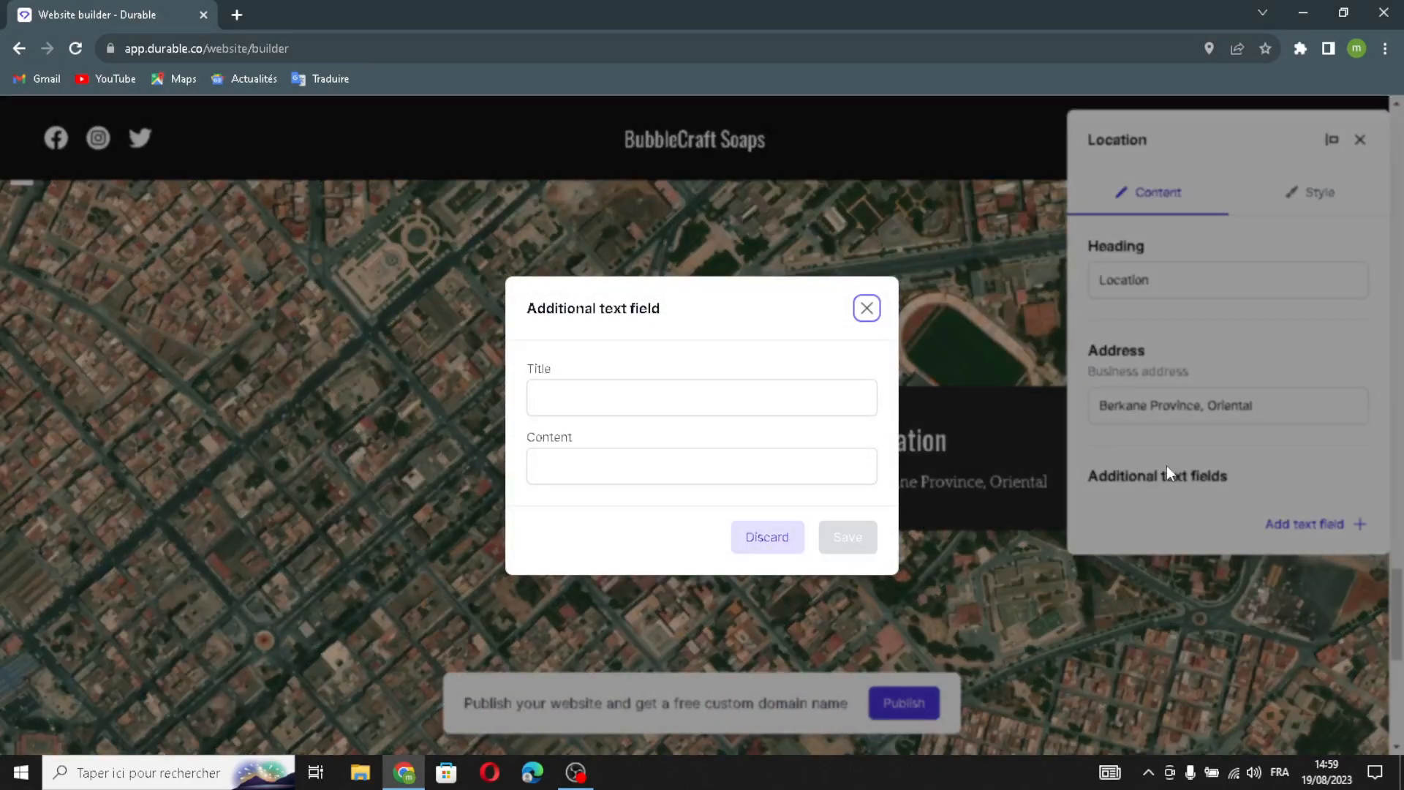
{"action": "left_click", "coordinate": [658, 399]}
{"action": "left_click", "coordinate": [701, 471]}
{"action": "left_click", "coordinate": [866, 309]}
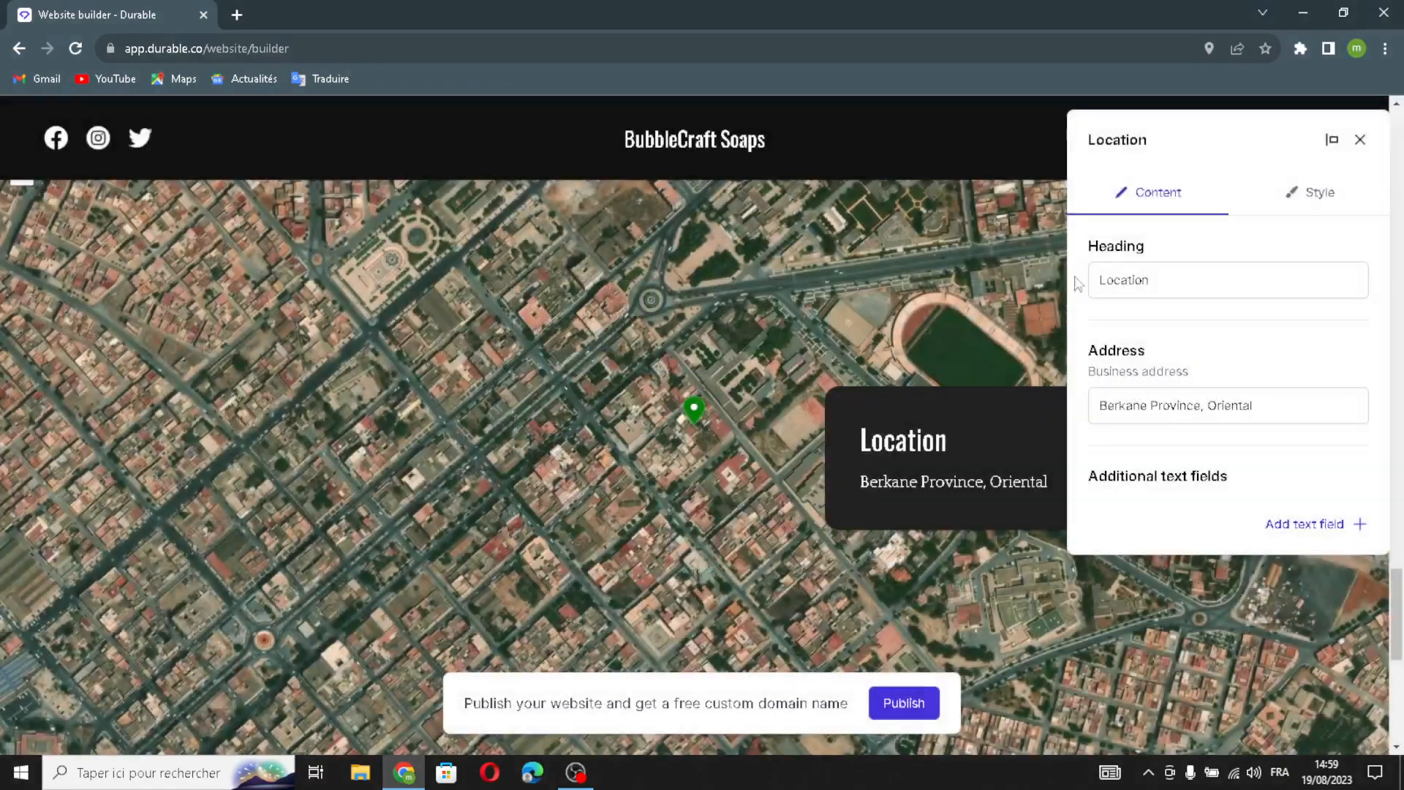
{"action": "left_click", "coordinate": [1364, 149]}
Step: Open the Contact Us Today form section for editing and generate its form success message with AI
{"action": "scroll", "coordinate": [980, 448], "scroll_direction": "down", "scroll_amount": 3}
{"action": "scroll", "coordinate": [958, 455], "scroll_direction": "up", "scroll_amount": 2}
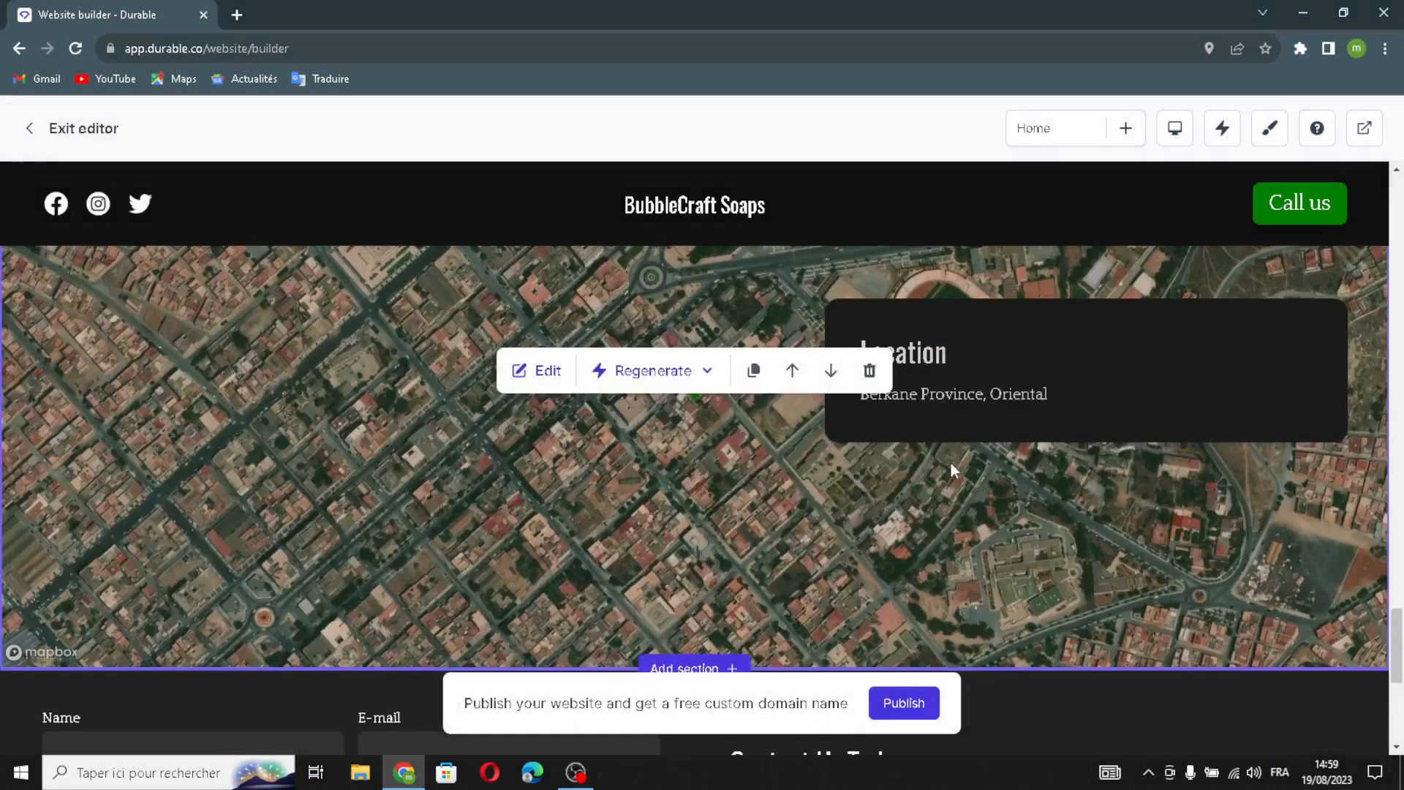
{"action": "scroll", "coordinate": [949, 465], "scroll_direction": "down", "scroll_amount": 3}
{"action": "left_click", "coordinate": [520, 389]}
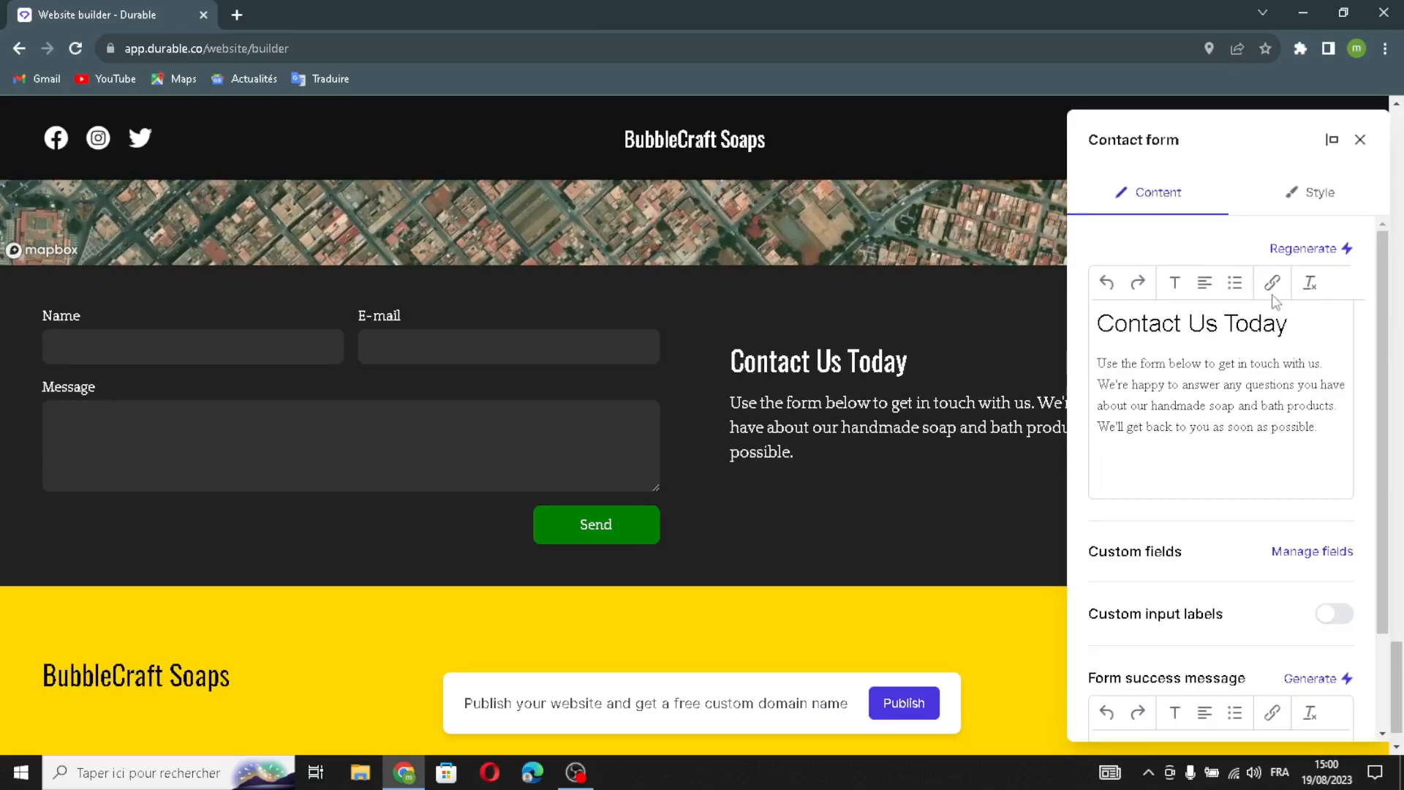
{"action": "scroll", "coordinate": [1243, 485], "scroll_direction": "down", "scroll_amount": 1}
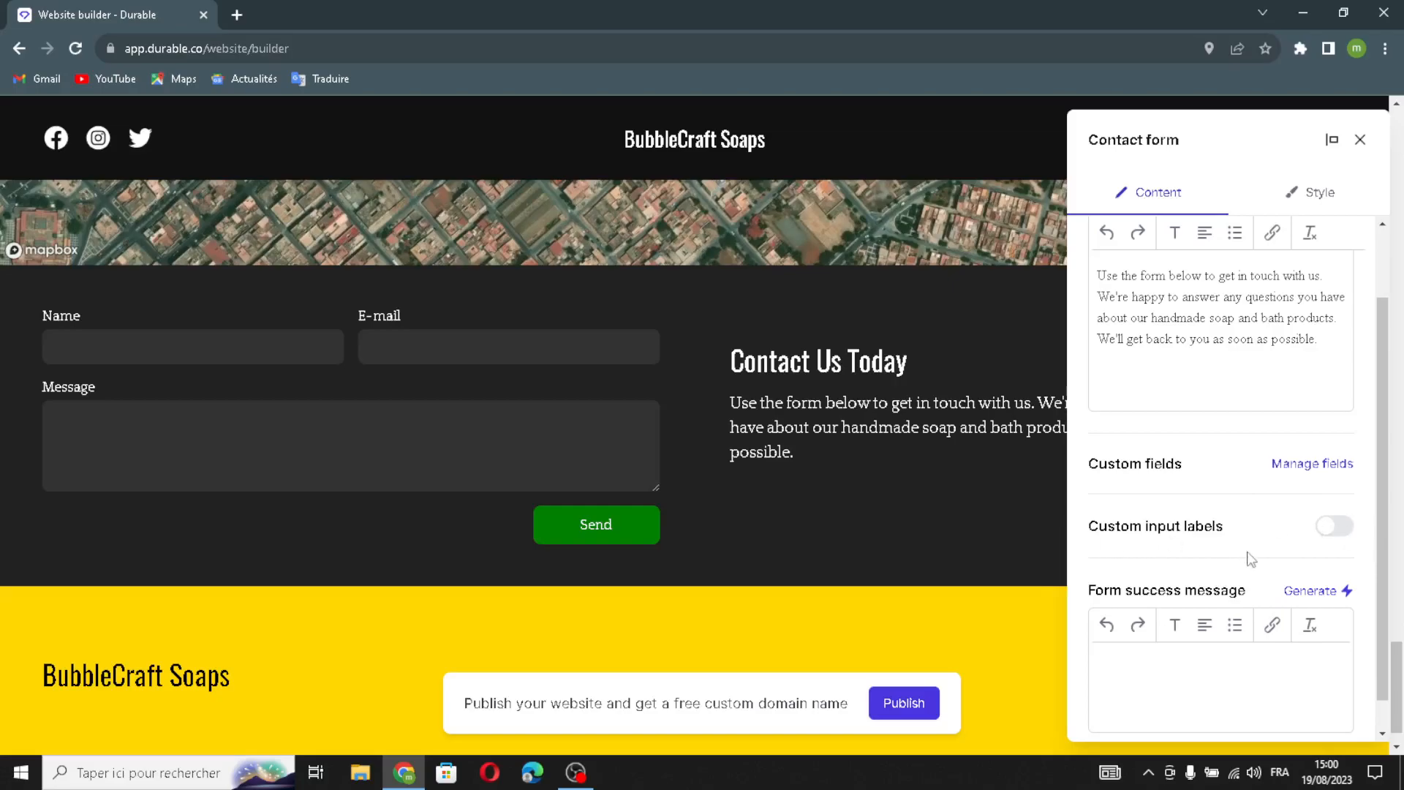
{"action": "scroll", "coordinate": [1271, 598], "scroll_direction": "down", "scroll_amount": 1}
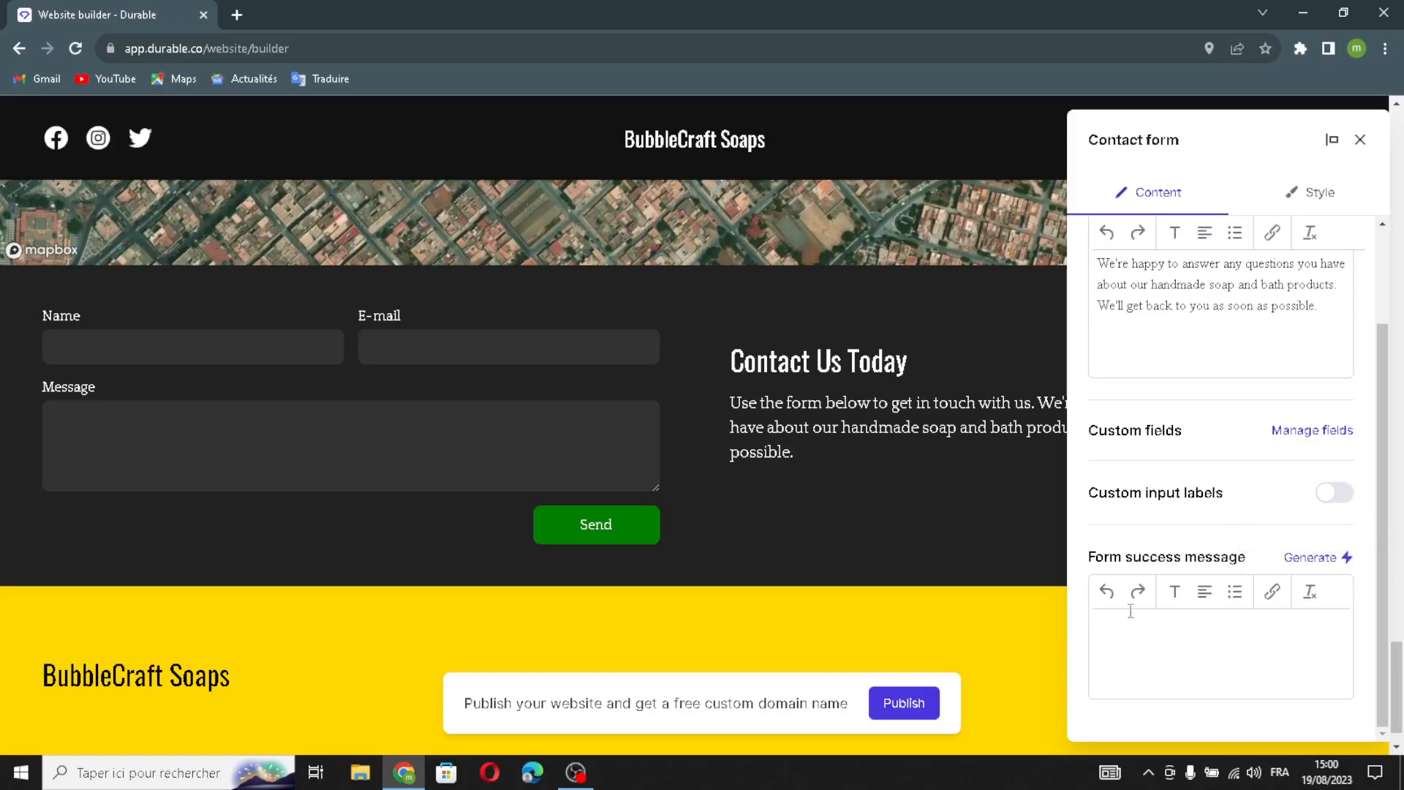
{"action": "left_click", "coordinate": [1330, 563]}
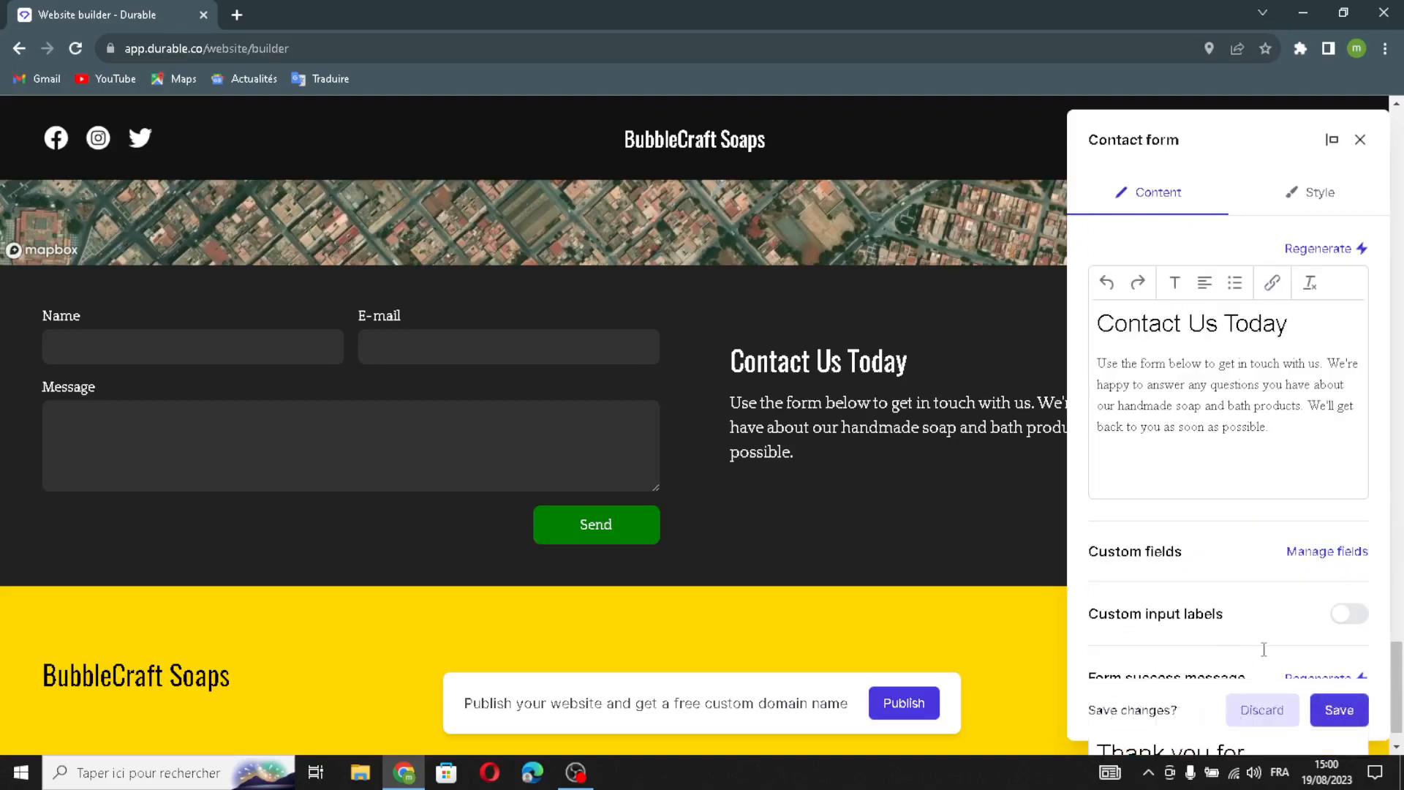
Step: Review the contact form's success message and its alignment, spacing and background style options, and save the section
{"action": "scroll", "coordinate": [1273, 645], "scroll_direction": "down", "scroll_amount": 5}
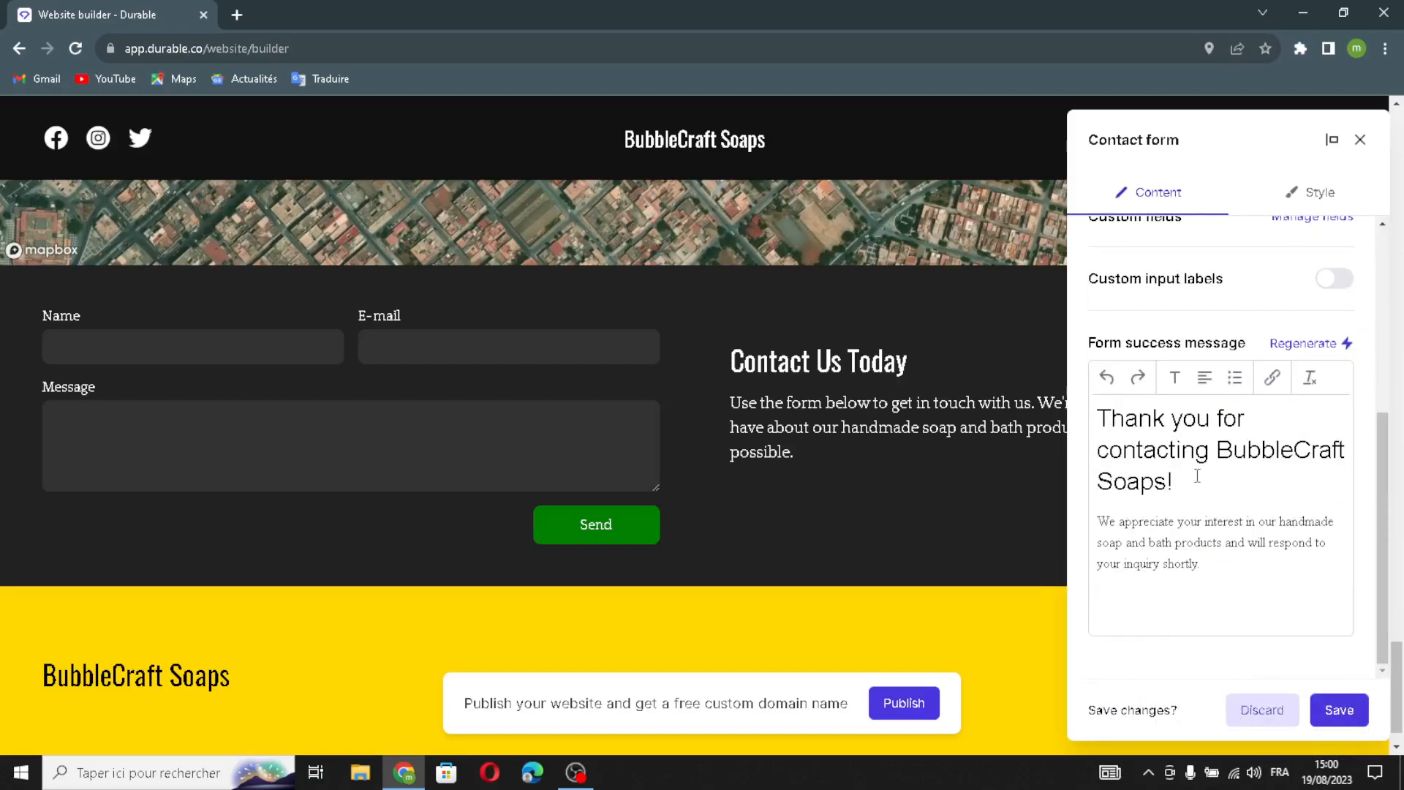
{"action": "left_click", "coordinate": [1286, 183]}
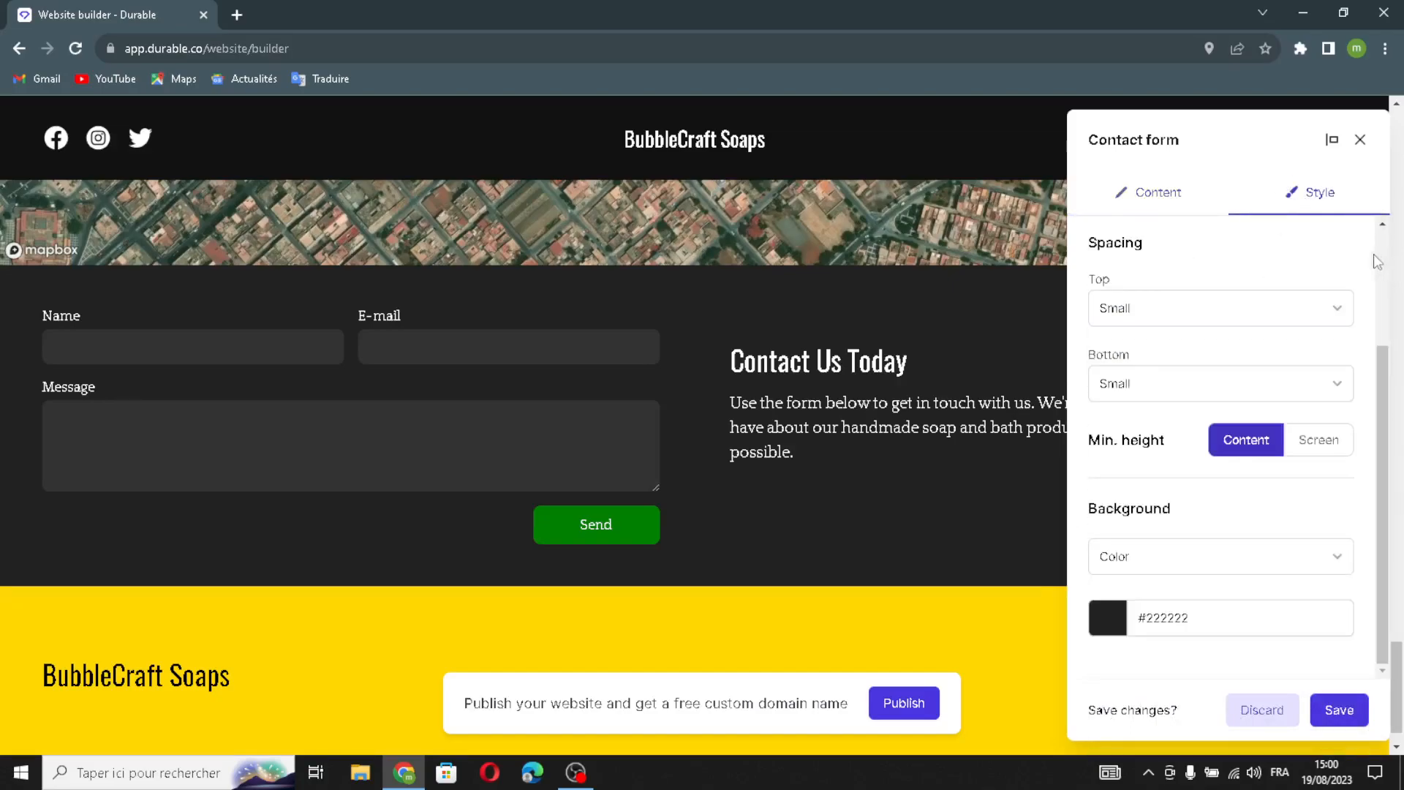
{"action": "scroll", "coordinate": [1203, 409], "scroll_direction": "up", "scroll_amount": 2}
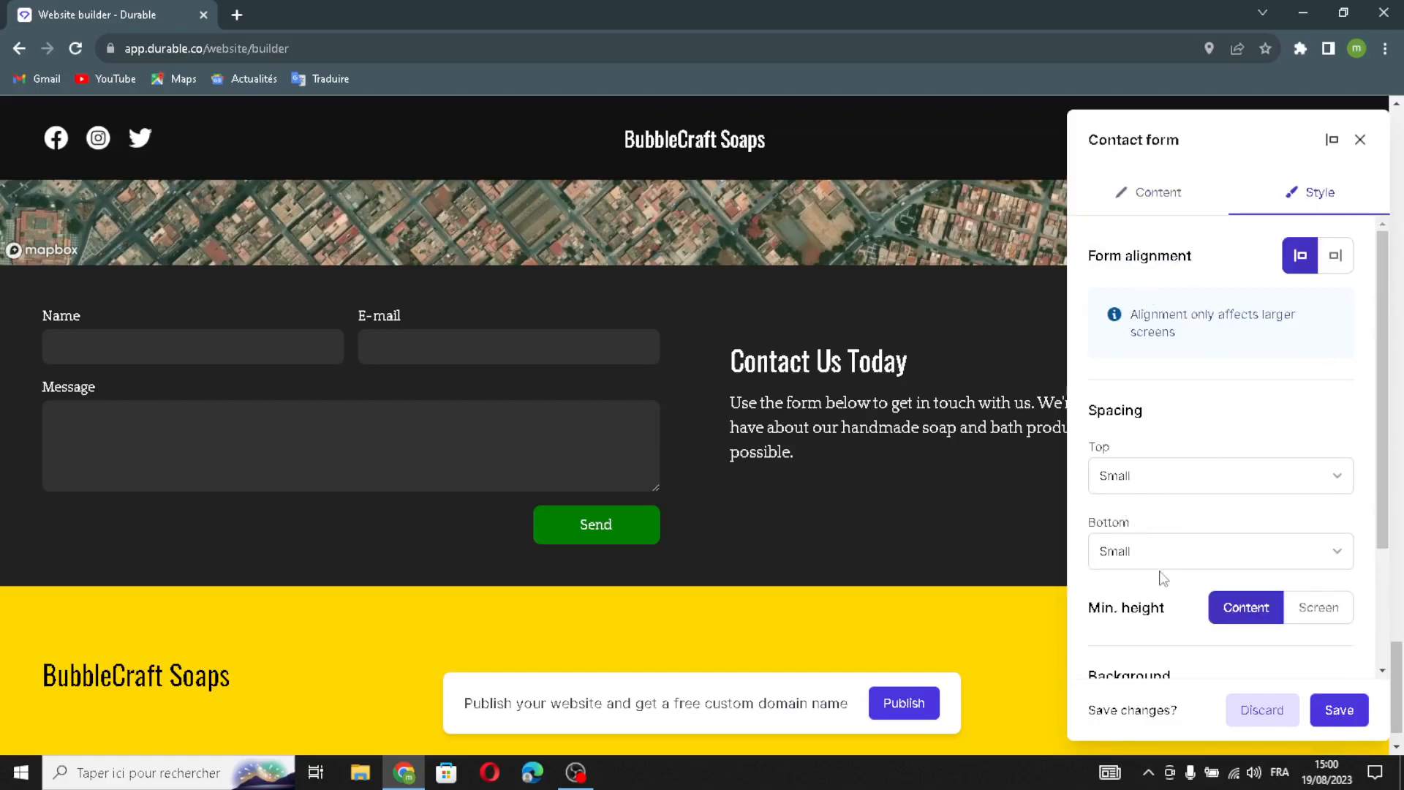
{"action": "scroll", "coordinate": [1164, 577], "scroll_direction": "down", "scroll_amount": 3}
{"action": "left_click", "coordinate": [1339, 708]}
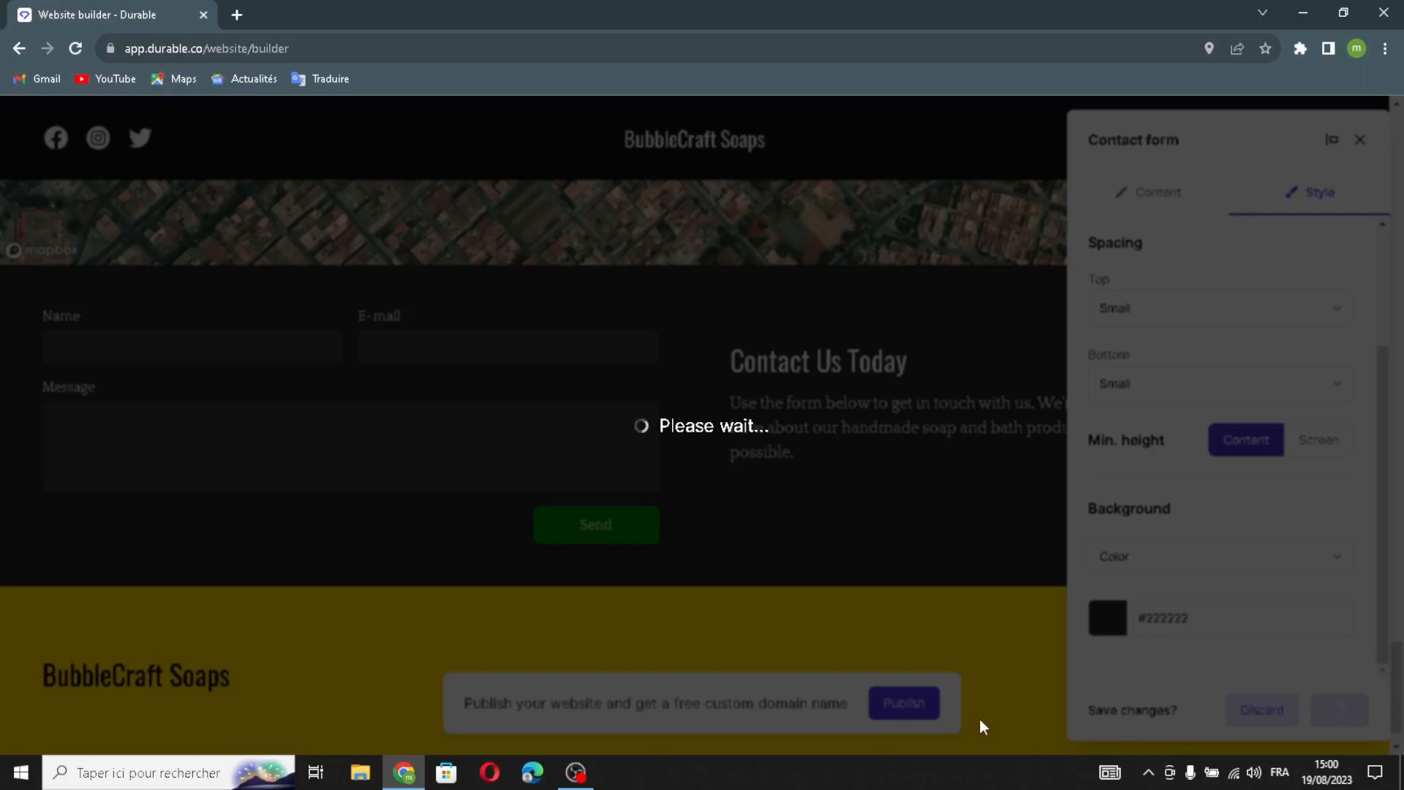
Step: Open the website footer for editing, enable replacing the company name with a logo, and review the additional details and social link settings
{"action": "scroll", "coordinate": [659, 570], "scroll_direction": "down", "scroll_amount": 1}
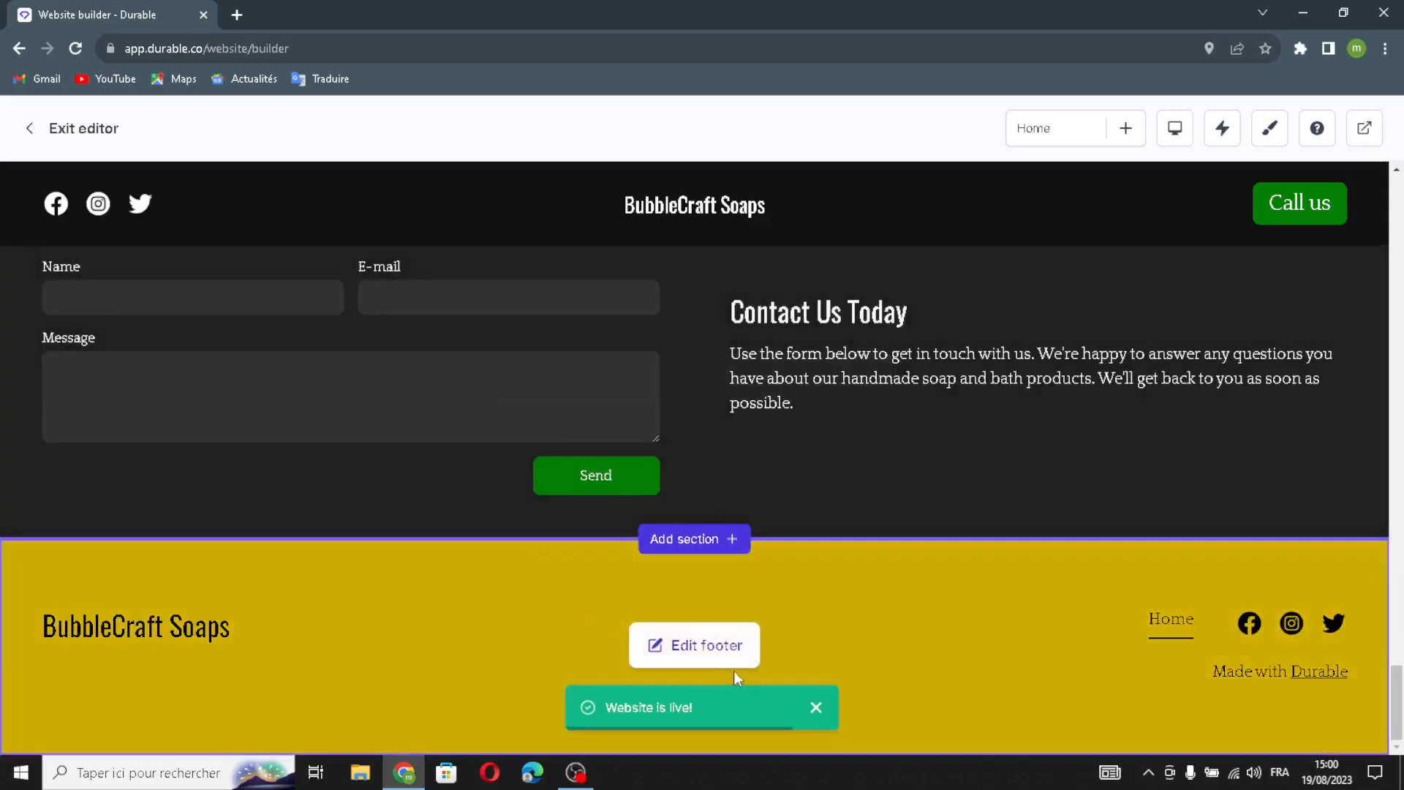
{"action": "left_click", "coordinate": [695, 644]}
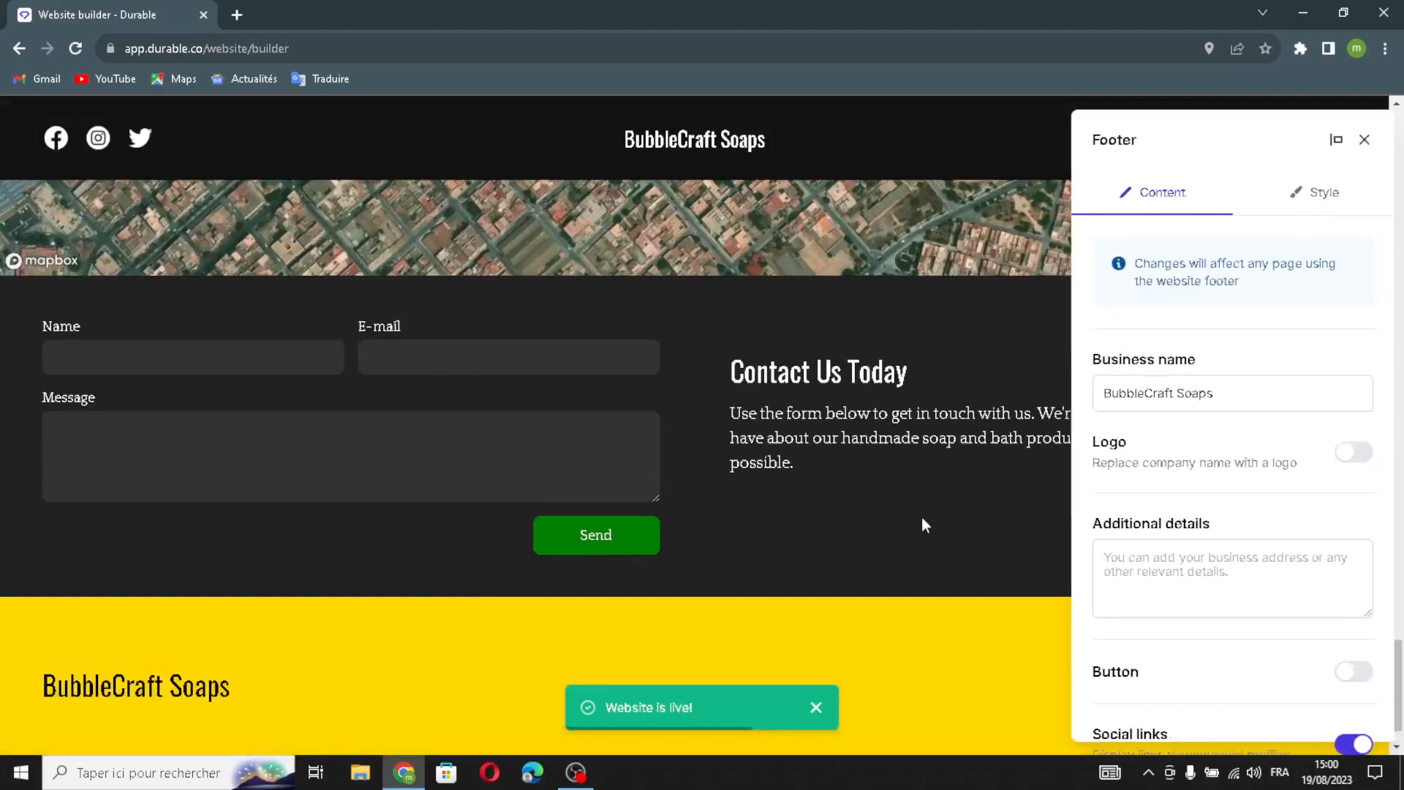
{"action": "left_click", "coordinate": [1203, 392]}
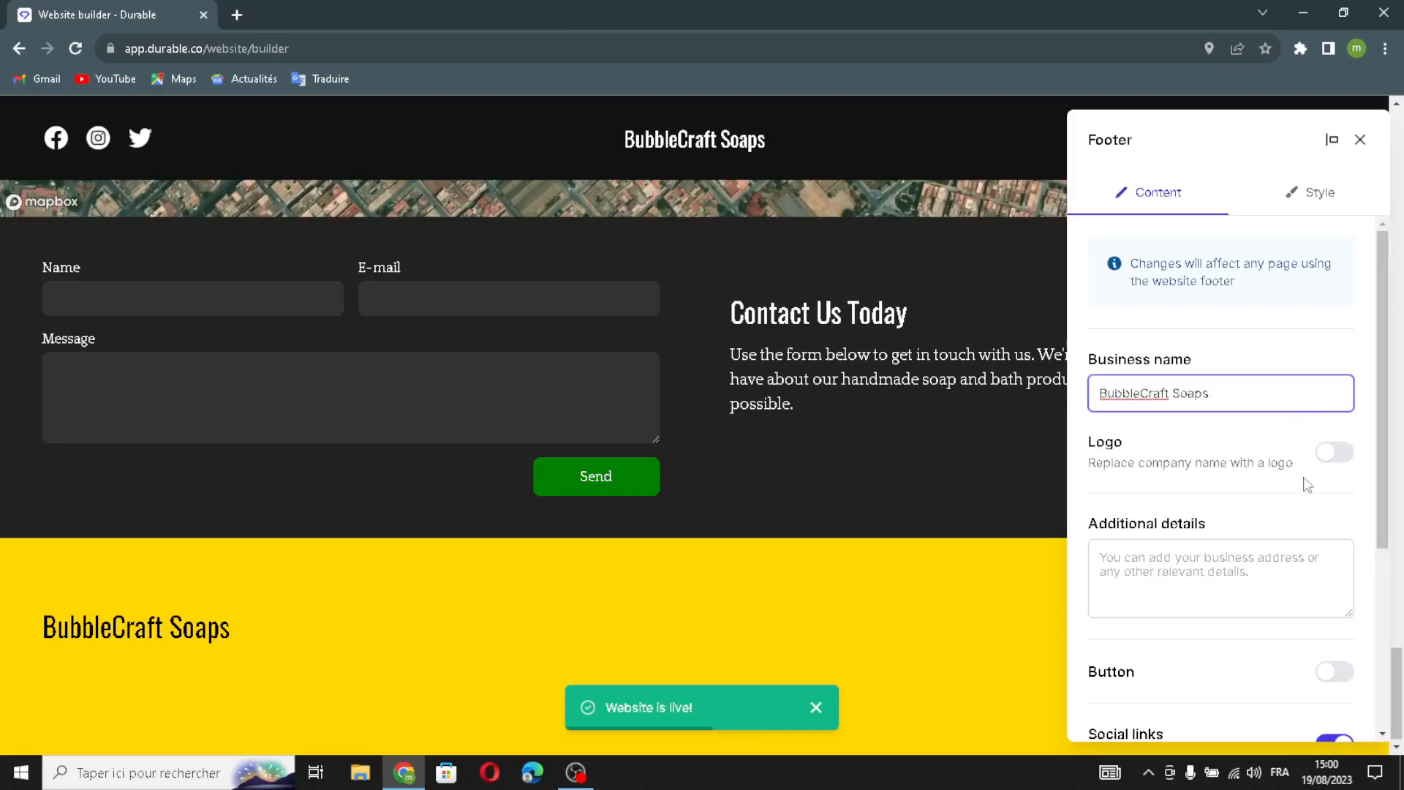
{"action": "left_click", "coordinate": [1331, 460]}
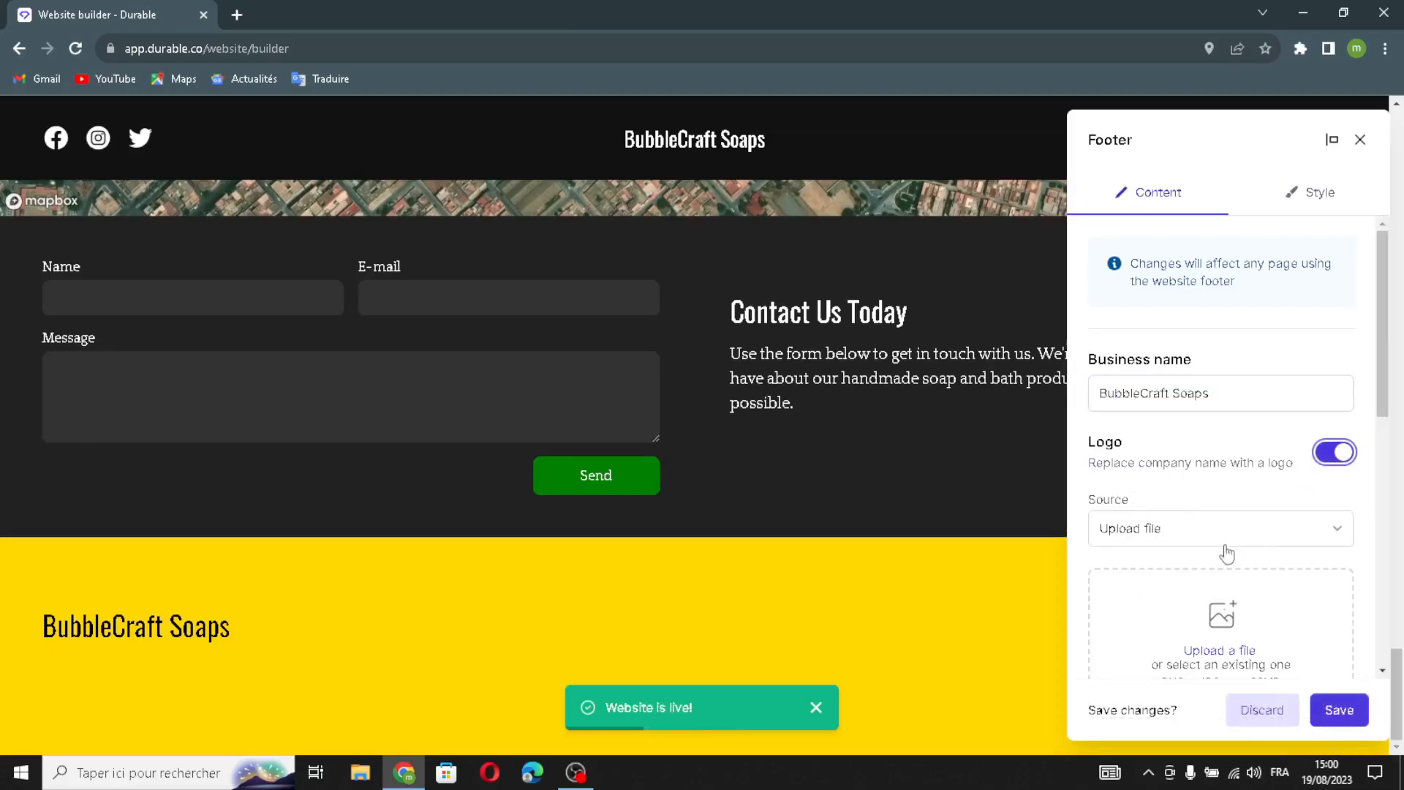
{"action": "scroll", "coordinate": [1266, 587], "scroll_direction": "down", "scroll_amount": 2}
{"action": "left_click", "coordinate": [1228, 488]}
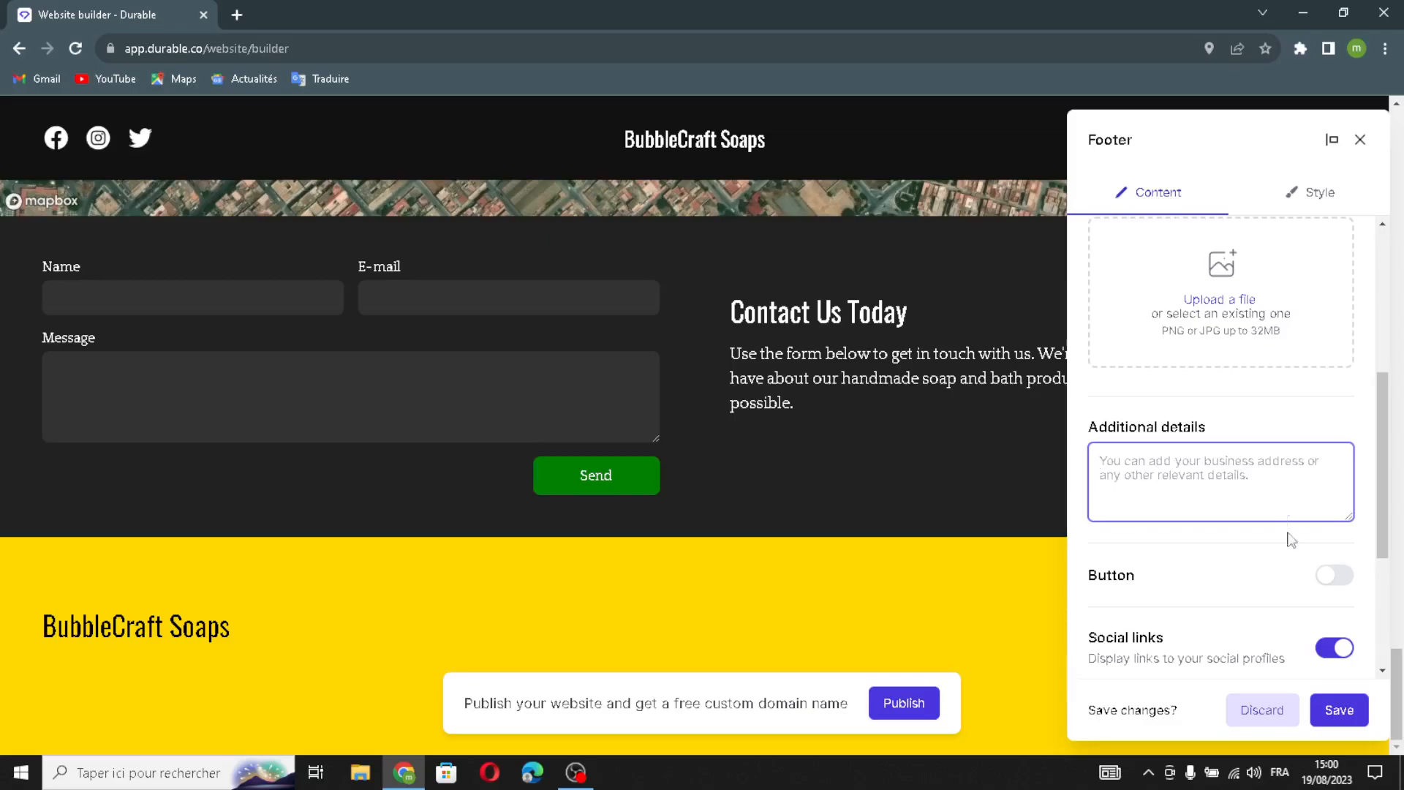
{"action": "scroll", "coordinate": [1177, 533], "scroll_direction": "down", "scroll_amount": 4}
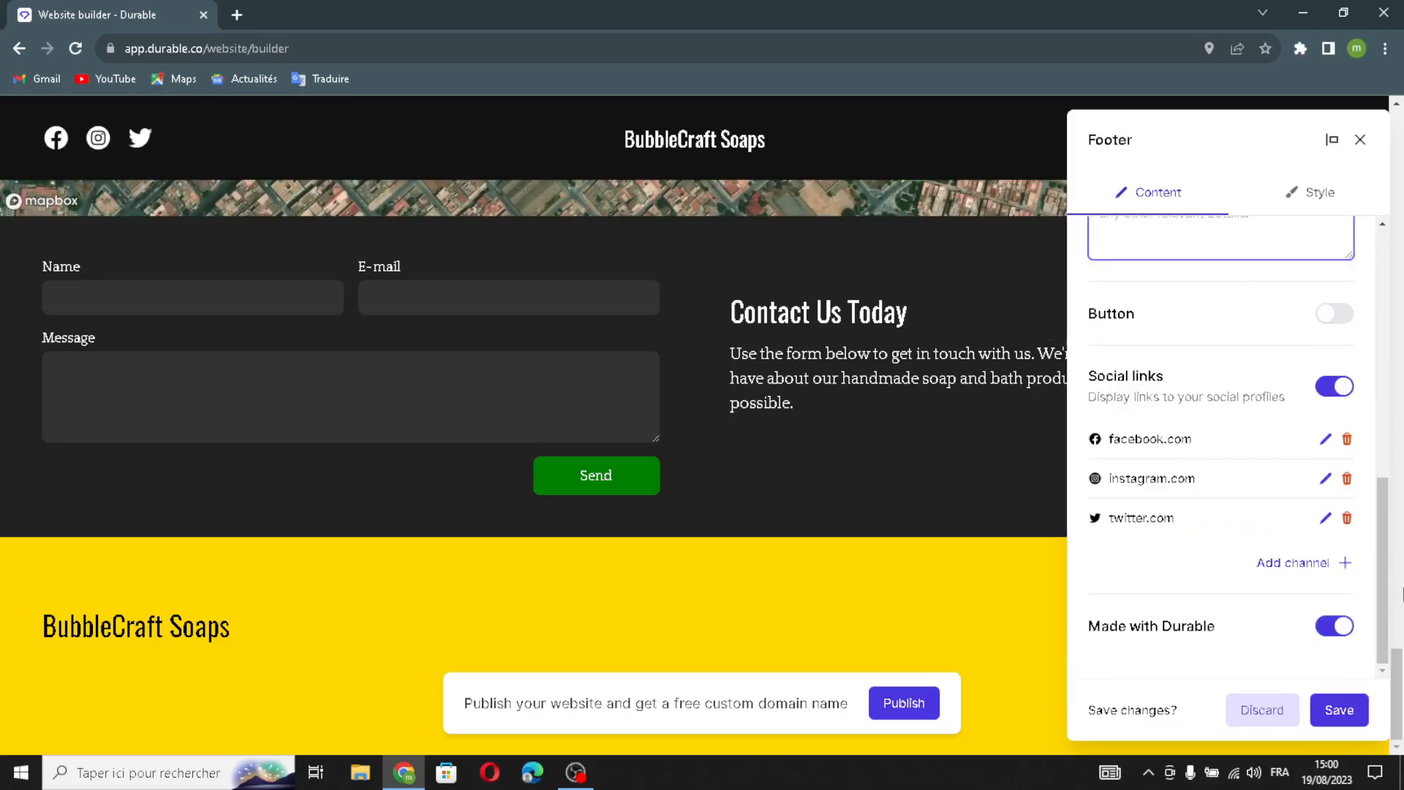
{"action": "left_click", "coordinate": [1341, 565]}
{"action": "left_click", "coordinate": [746, 391]}
{"action": "left_click", "coordinate": [572, 320]}
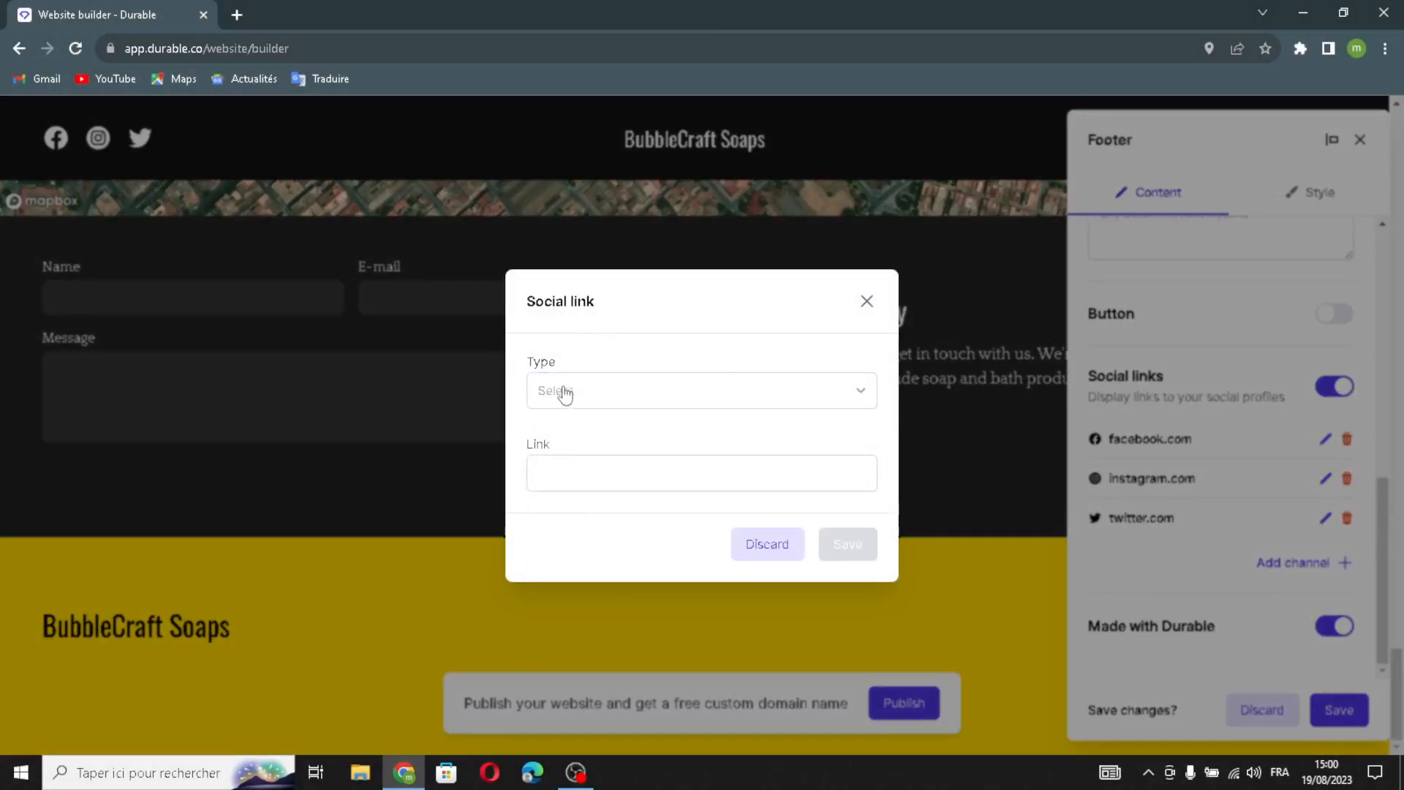
{"action": "left_click", "coordinate": [575, 463]}
{"action": "left_click", "coordinate": [582, 395]}
{"action": "left_click", "coordinate": [608, 497]}
{"action": "left_click", "coordinate": [650, 479]}
{"action": "left_click", "coordinate": [867, 301]}
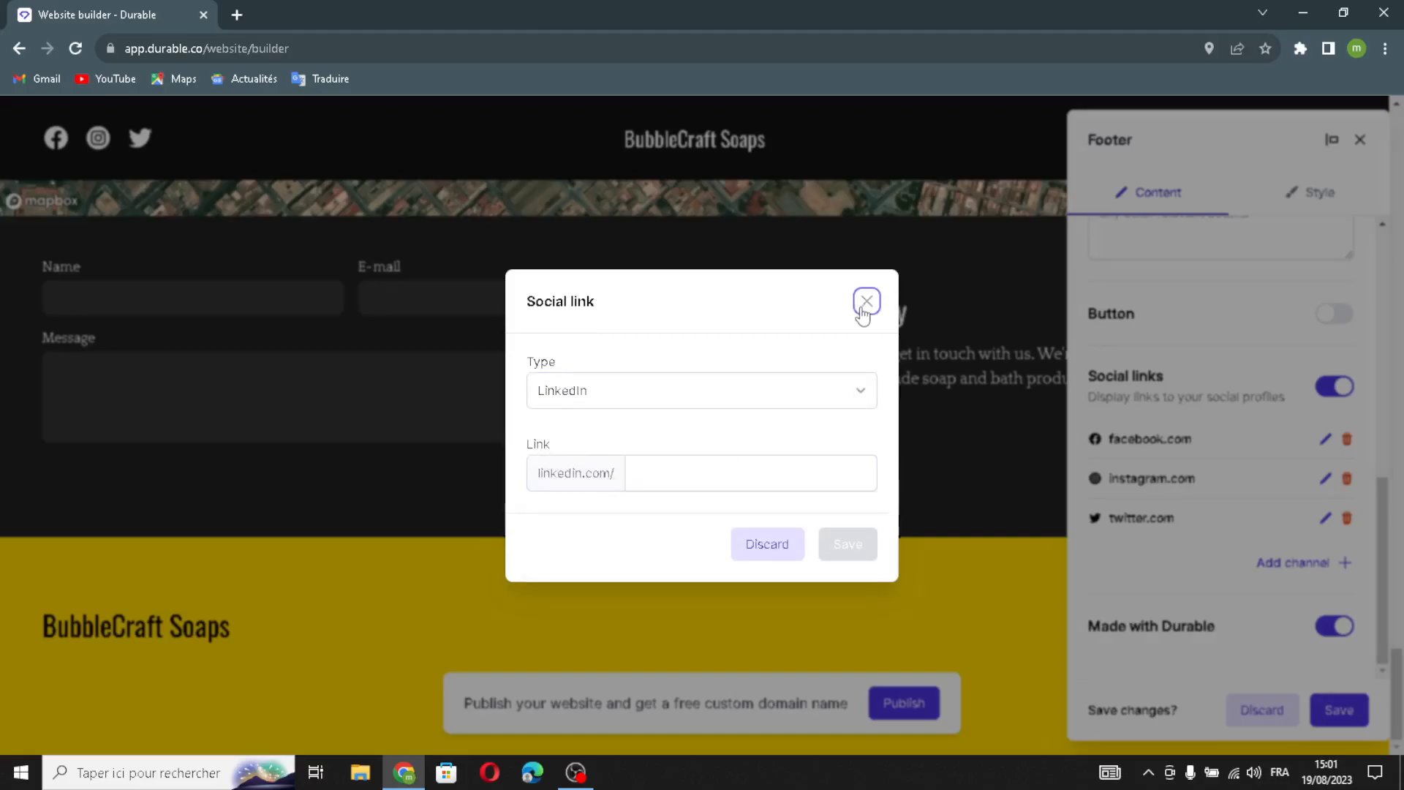
Step: Save the footer settings
{"action": "left_click", "coordinate": [1356, 712]}
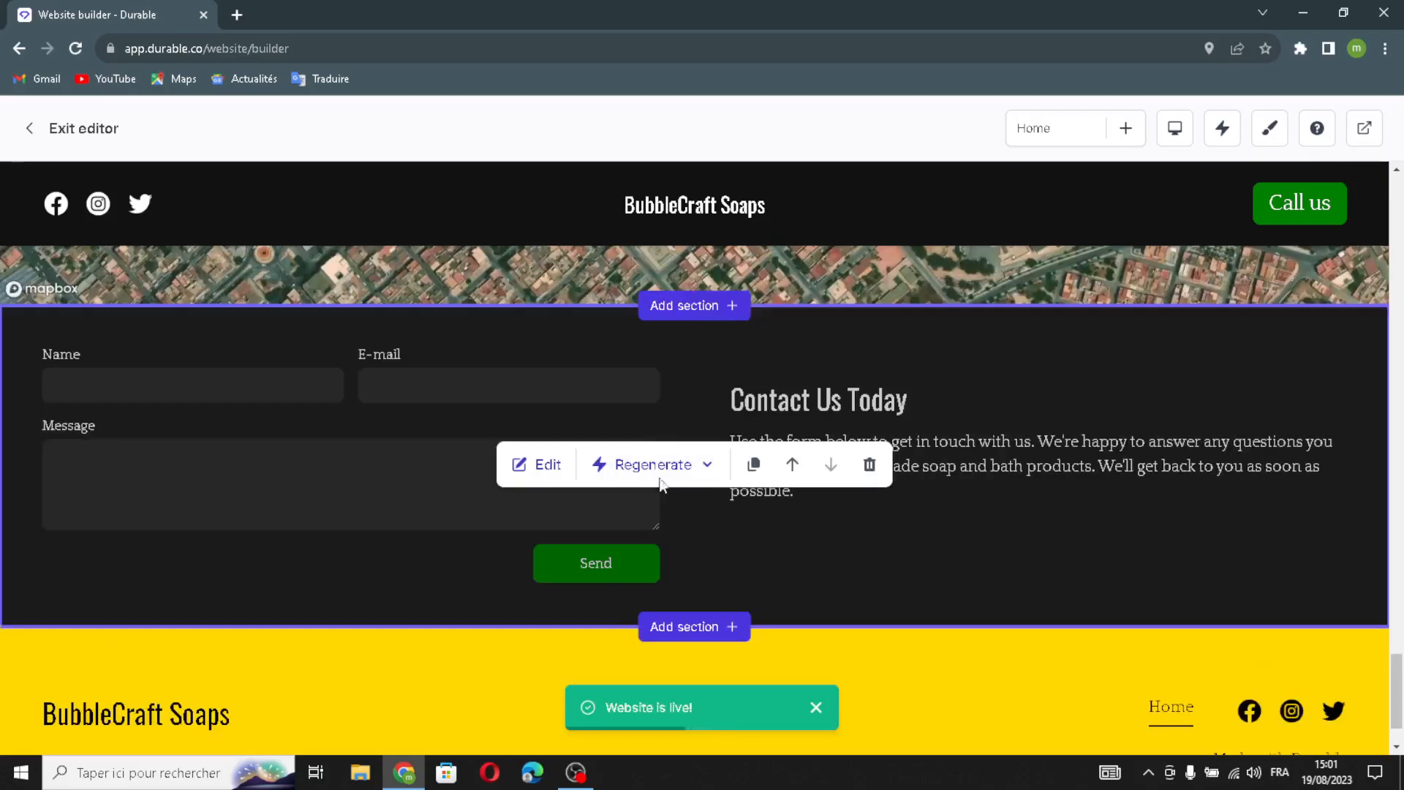
Step: Look at the AI regeneration options for the Contact Us Today form and the Location map section
{"action": "left_click", "coordinate": [658, 474]}
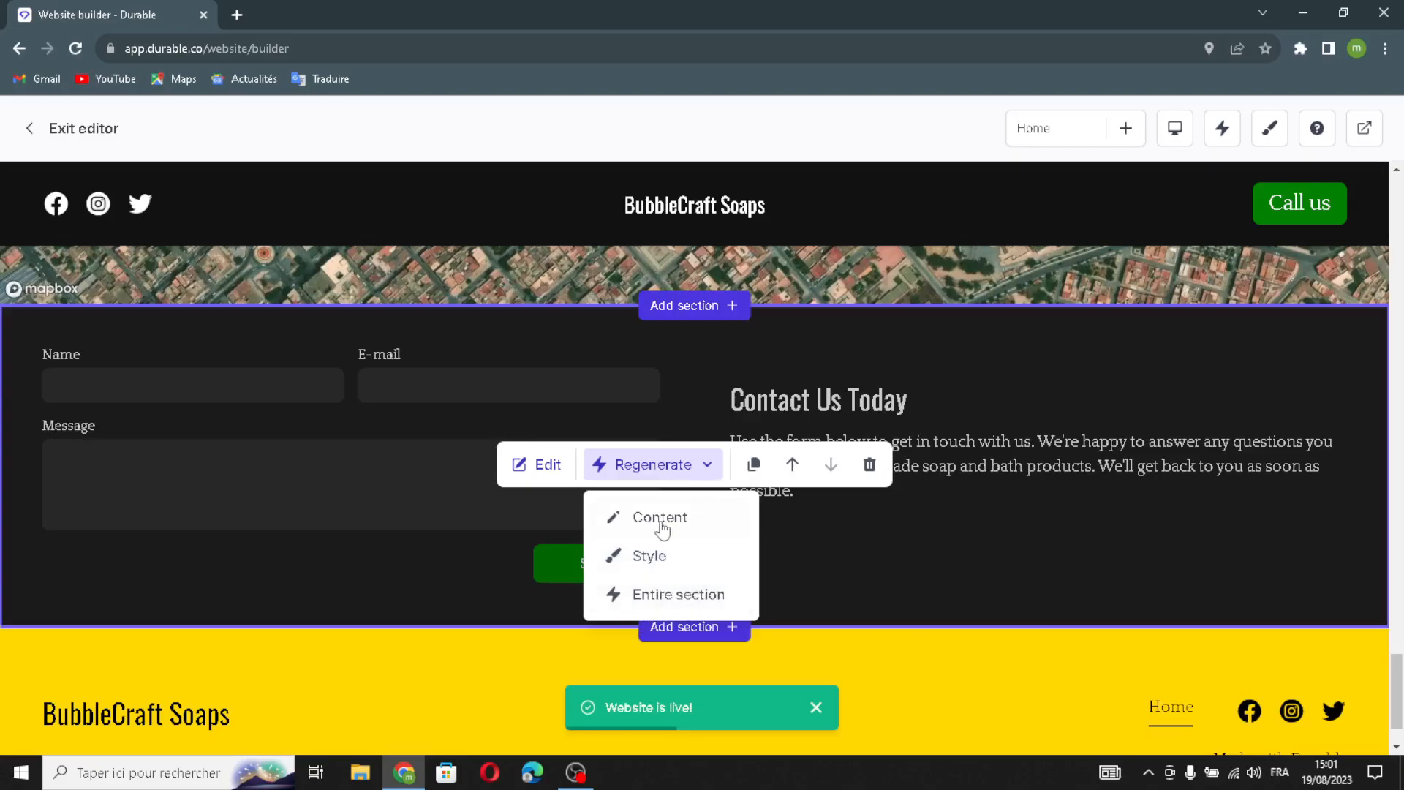
{"action": "scroll", "coordinate": [674, 435], "scroll_direction": "up", "scroll_amount": 5}
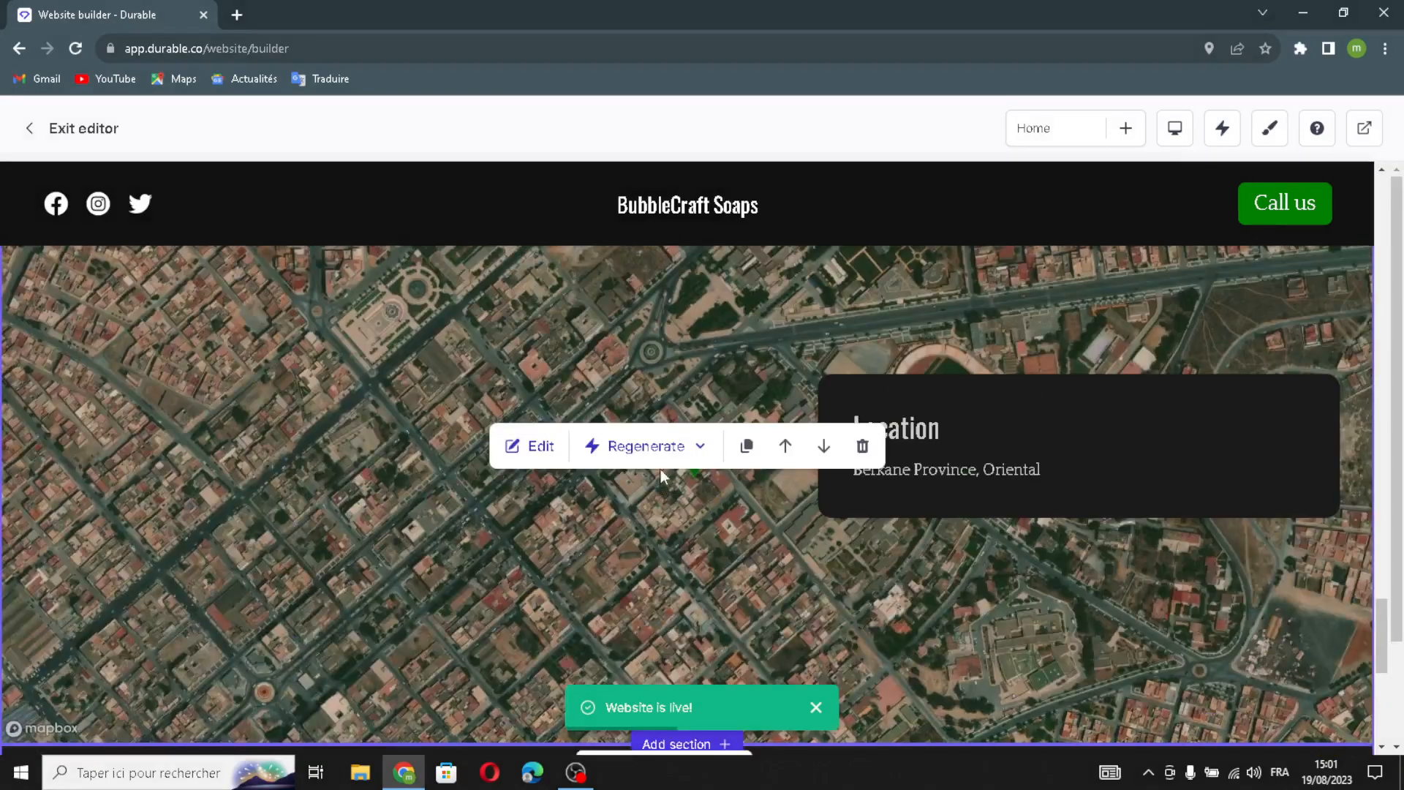
{"action": "left_click", "coordinate": [659, 450]}
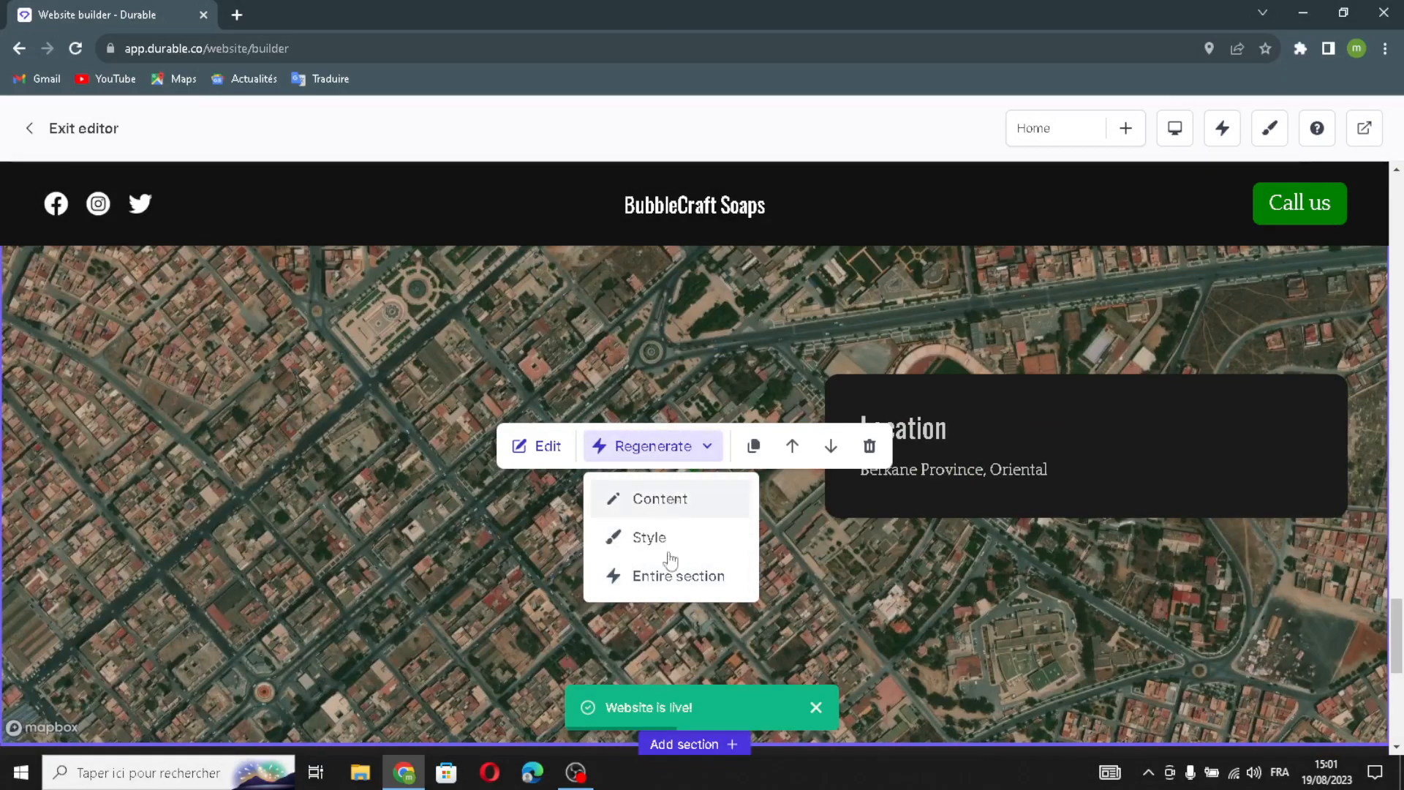
Step: Try to move the Location map section up in the page order and save the page
{"action": "left_click", "coordinate": [792, 446]}
{"action": "left_click", "coordinate": [793, 420]}
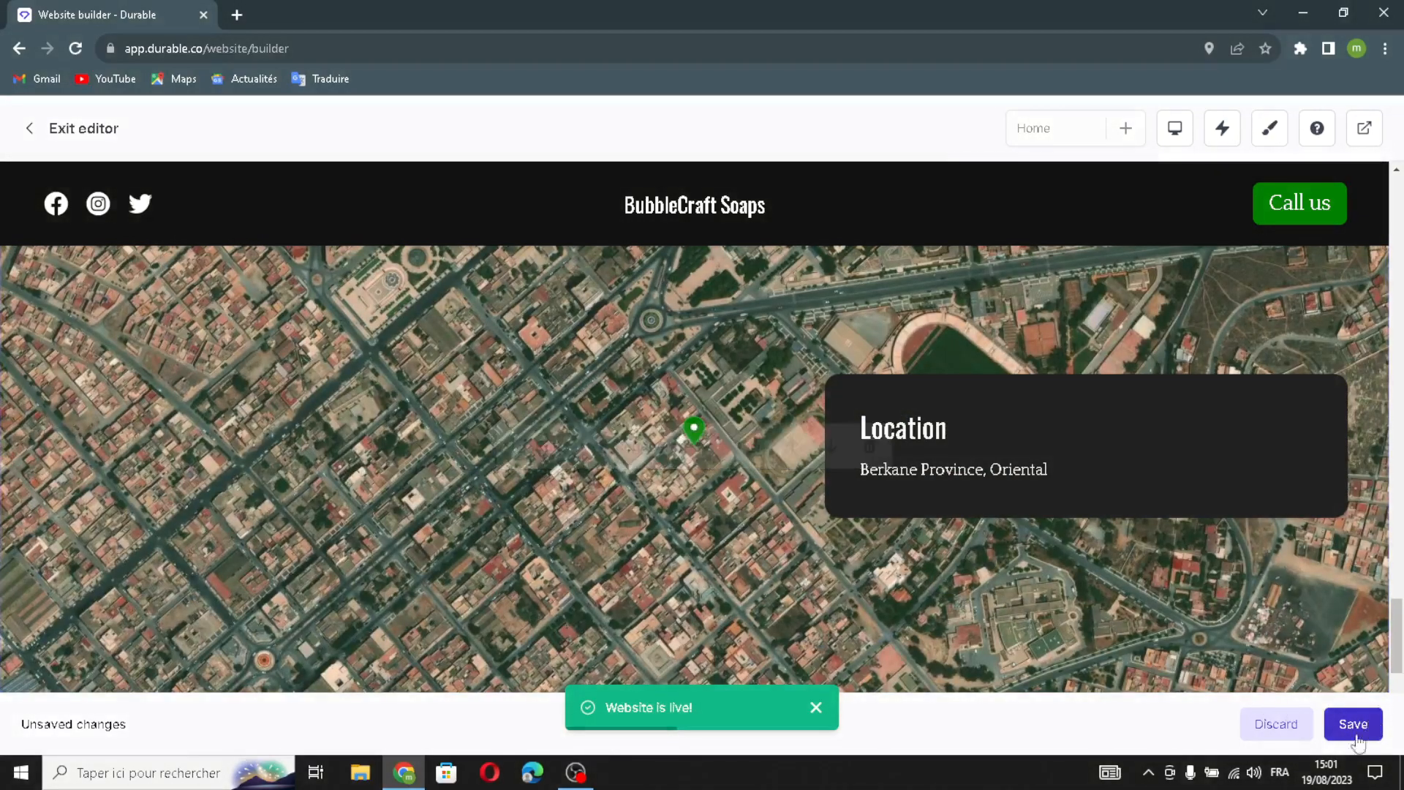
{"action": "left_click", "coordinate": [1365, 726]}
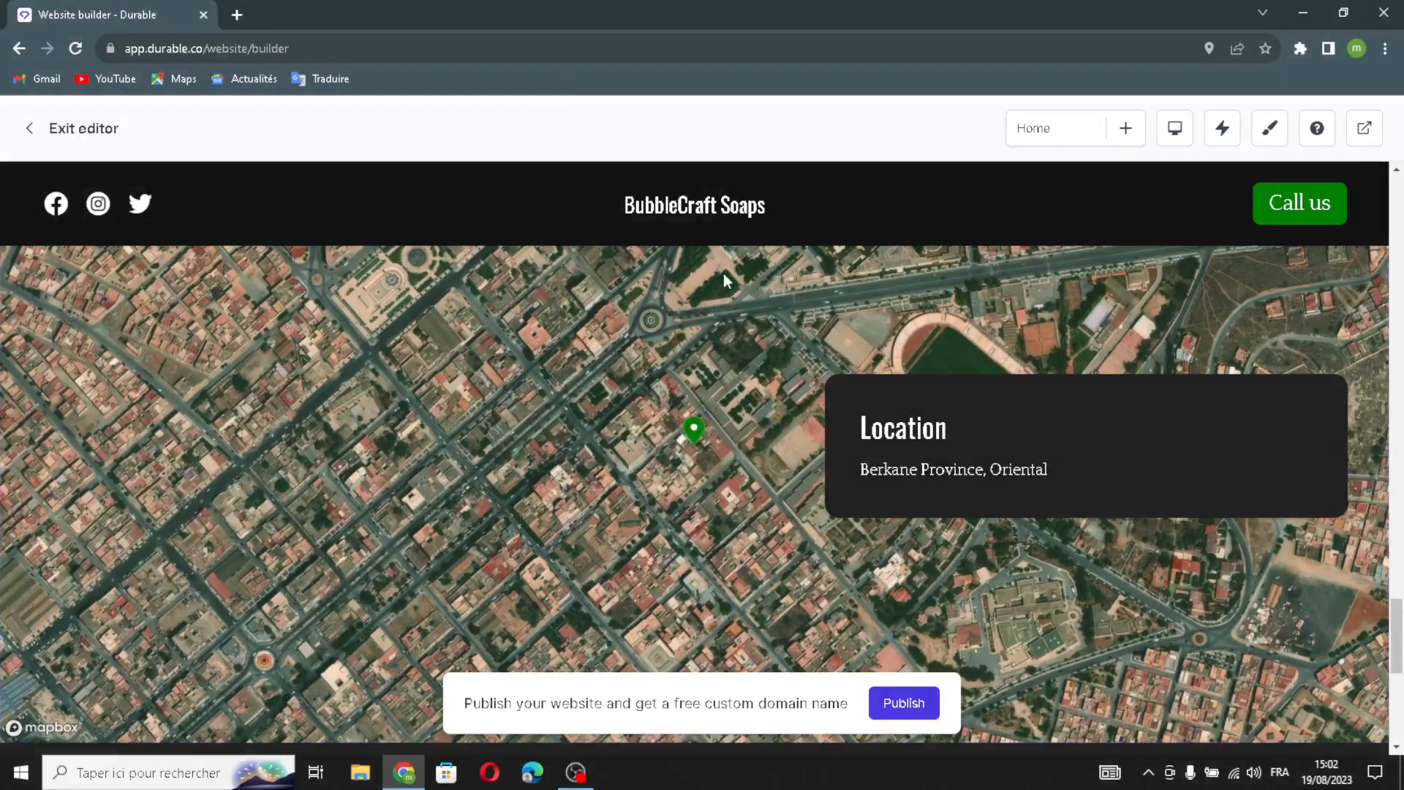
{"action": "scroll", "coordinate": [720, 281], "scroll_direction": "up", "scroll_amount": 2}
{"action": "scroll", "coordinate": [720, 416], "scroll_direction": "down", "scroll_amount": 5}
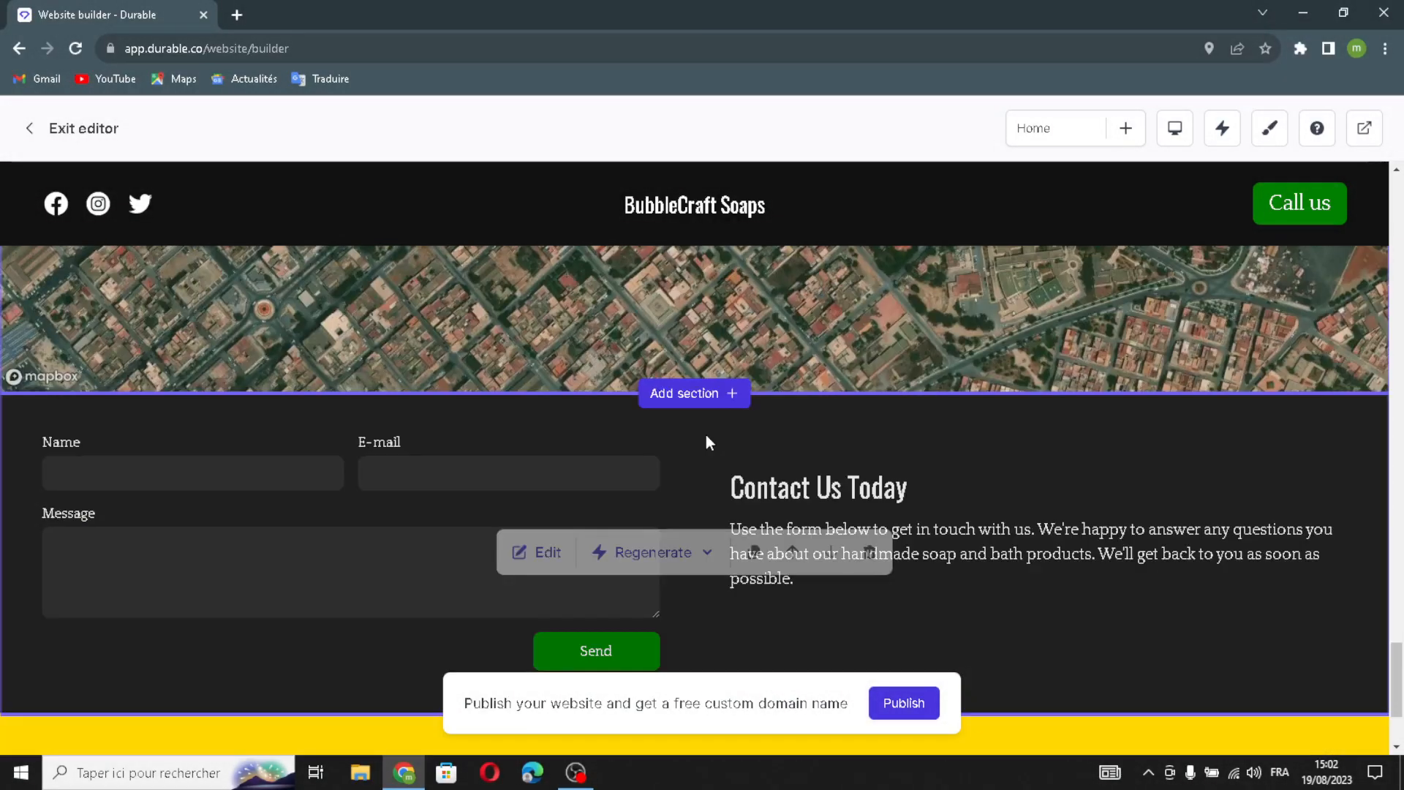